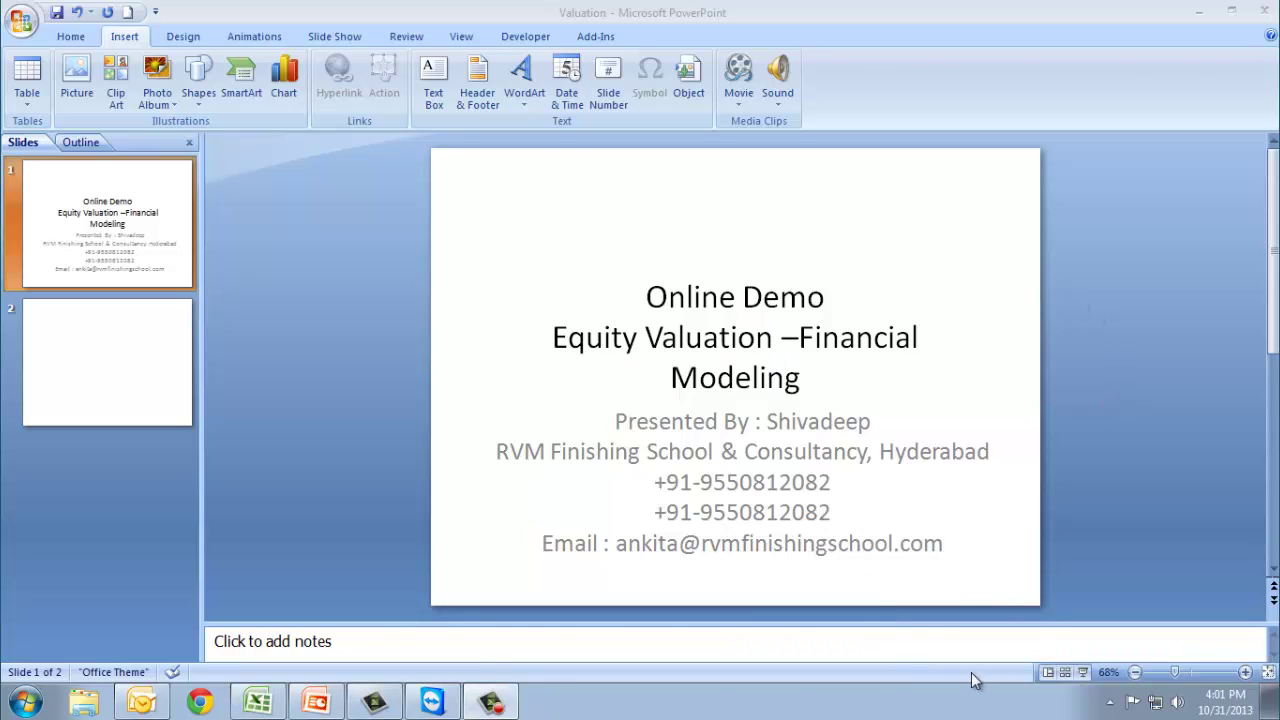
- Start the Valuation presentation full screen from its blank second slide
left_click(1083, 672)
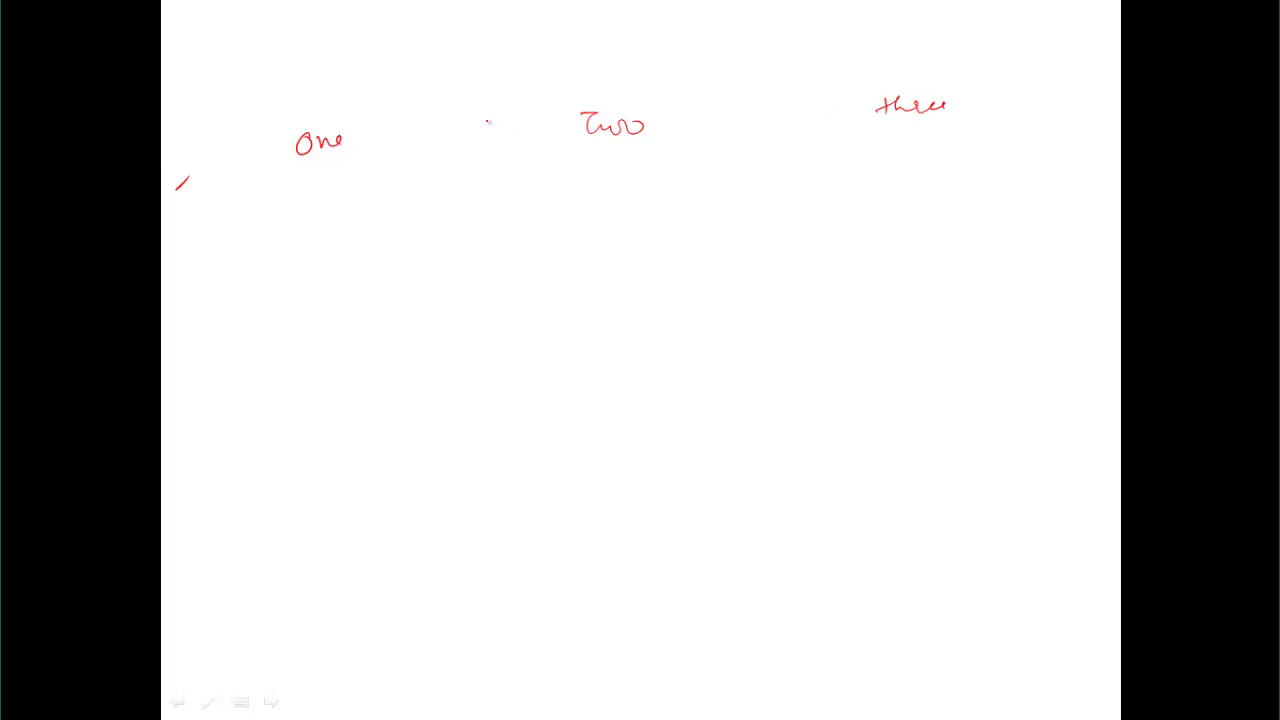
- Draw a red vertical divider between the 'One' and 'Two' columns
left_click_drag(509, 98, 508, 673)
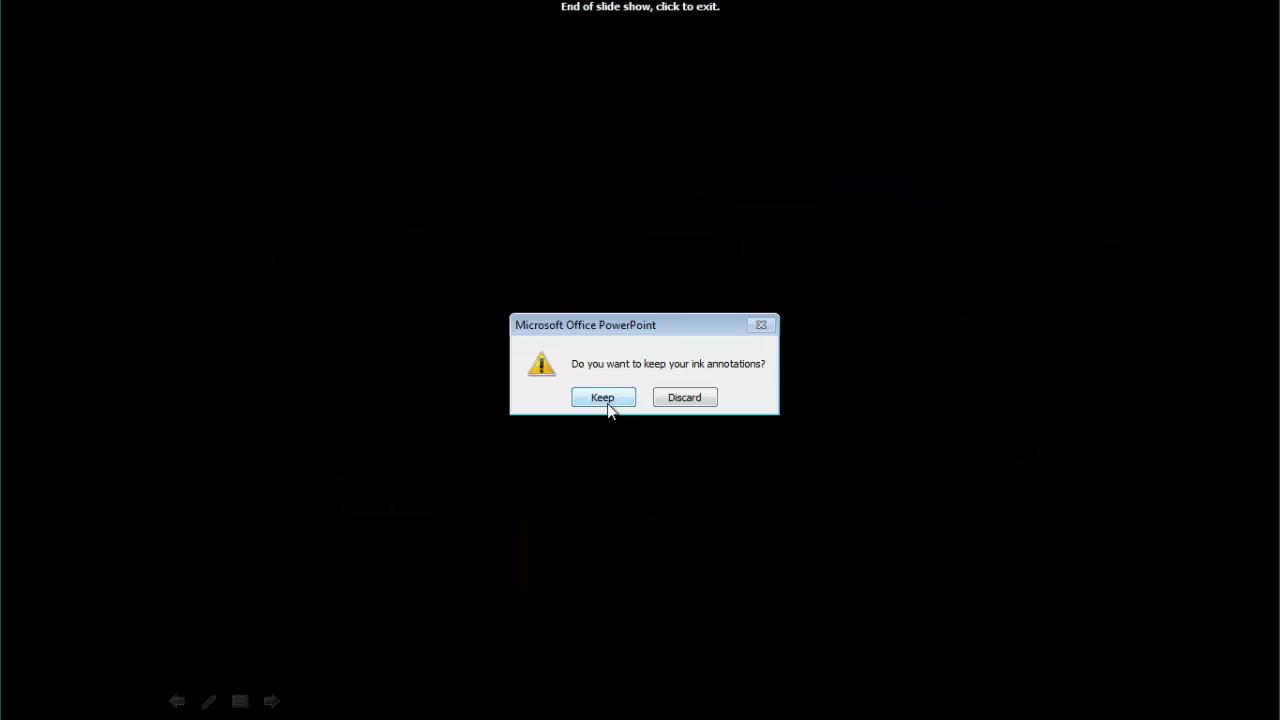
- Keep the ink, exit the show and open Bajaj Auto-valuation from the Equity Valuation folder
left_click(607, 403)
left_click(607, 403)
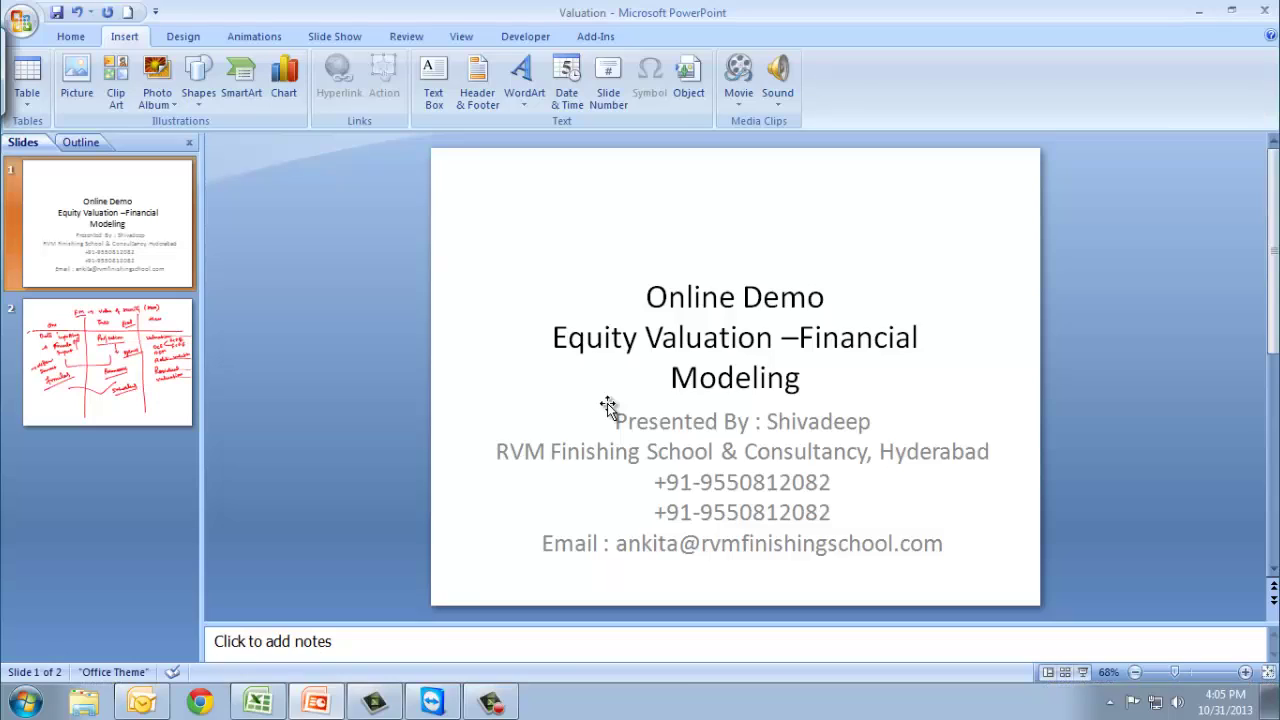
left_click(84, 705)
key("super+d")
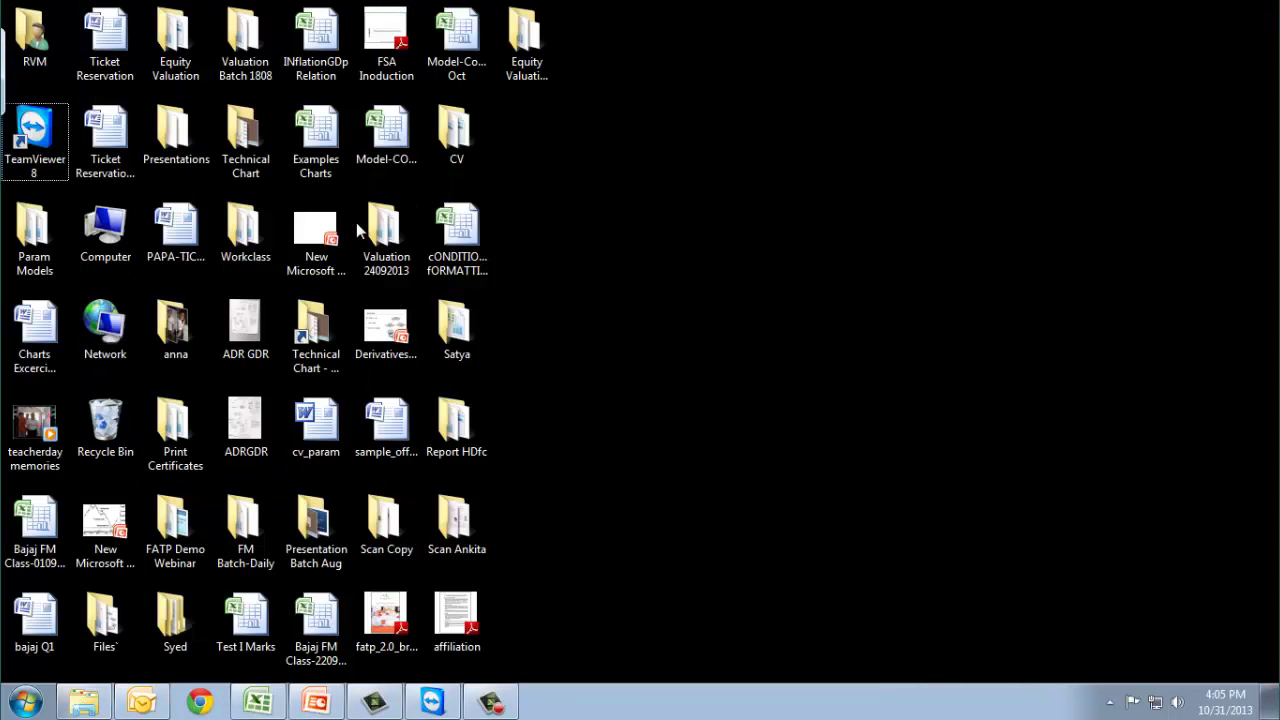
double_click(527, 40)
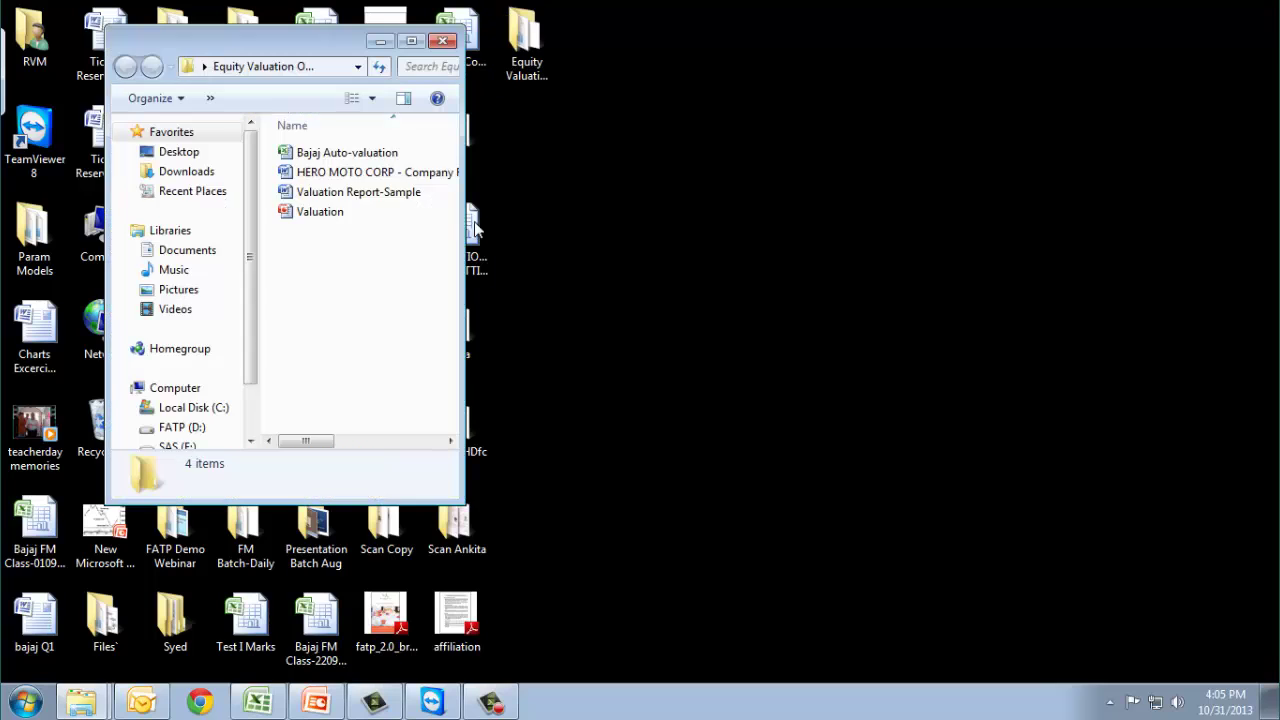
double_click(350, 153)
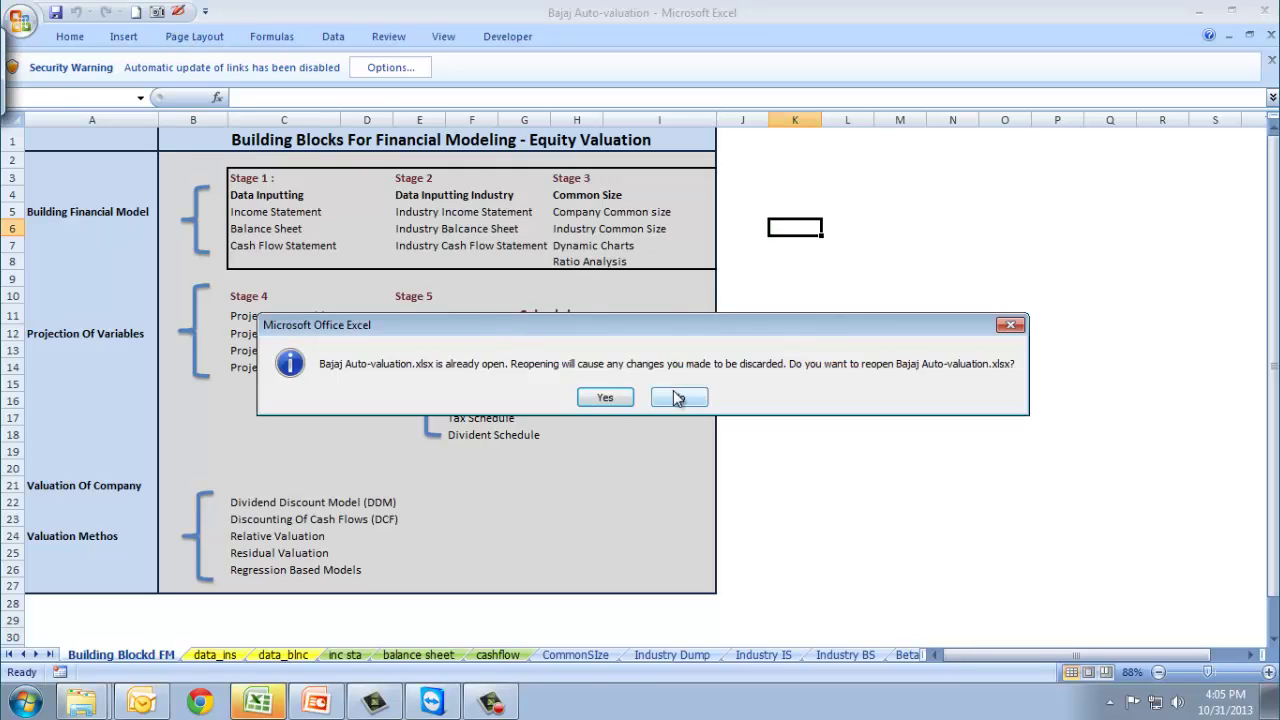
- Decline reopening, then bracket the Stage 1, 2 and 3 items in red ink with a note
left_click(605, 397)
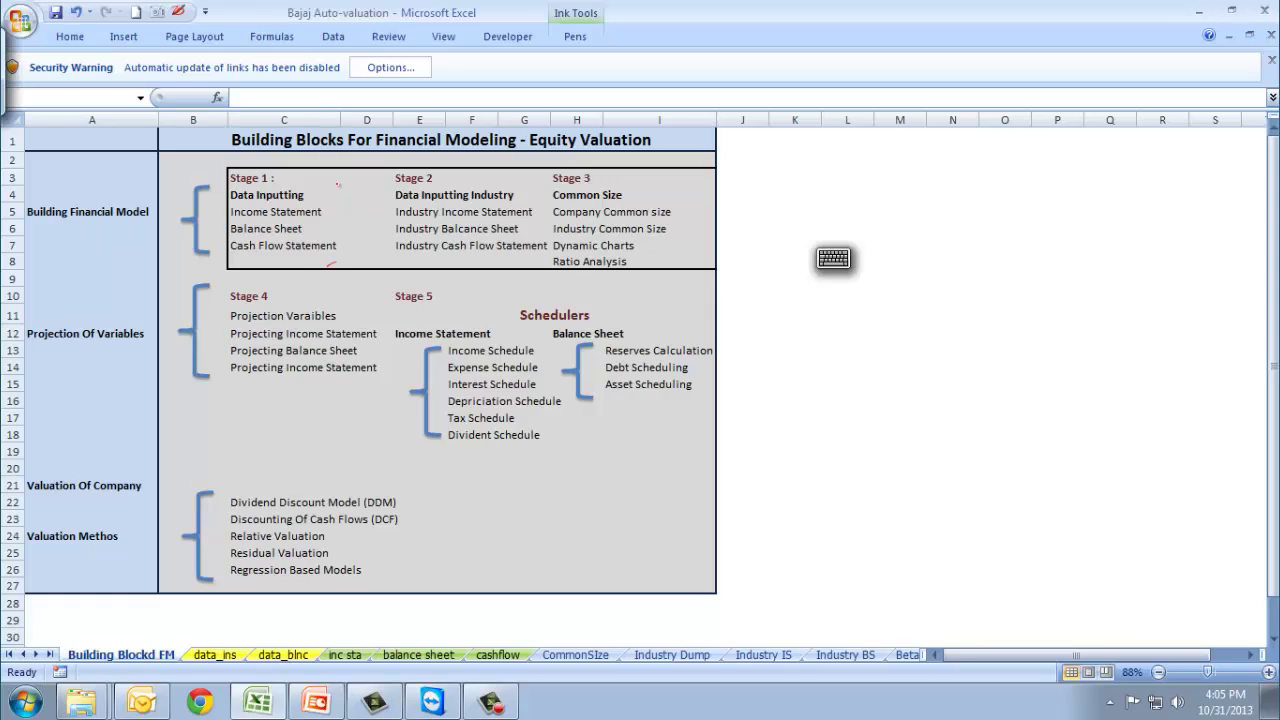
mouse_move(312, 180)
left_mouse_down()
mouse_move(343, 196)
mouse_move(324, 276)
left_mouse_up()
mouse_move(513, 180)
left_mouse_down()
mouse_move(541, 246)
mouse_move(512, 264)
left_mouse_up()
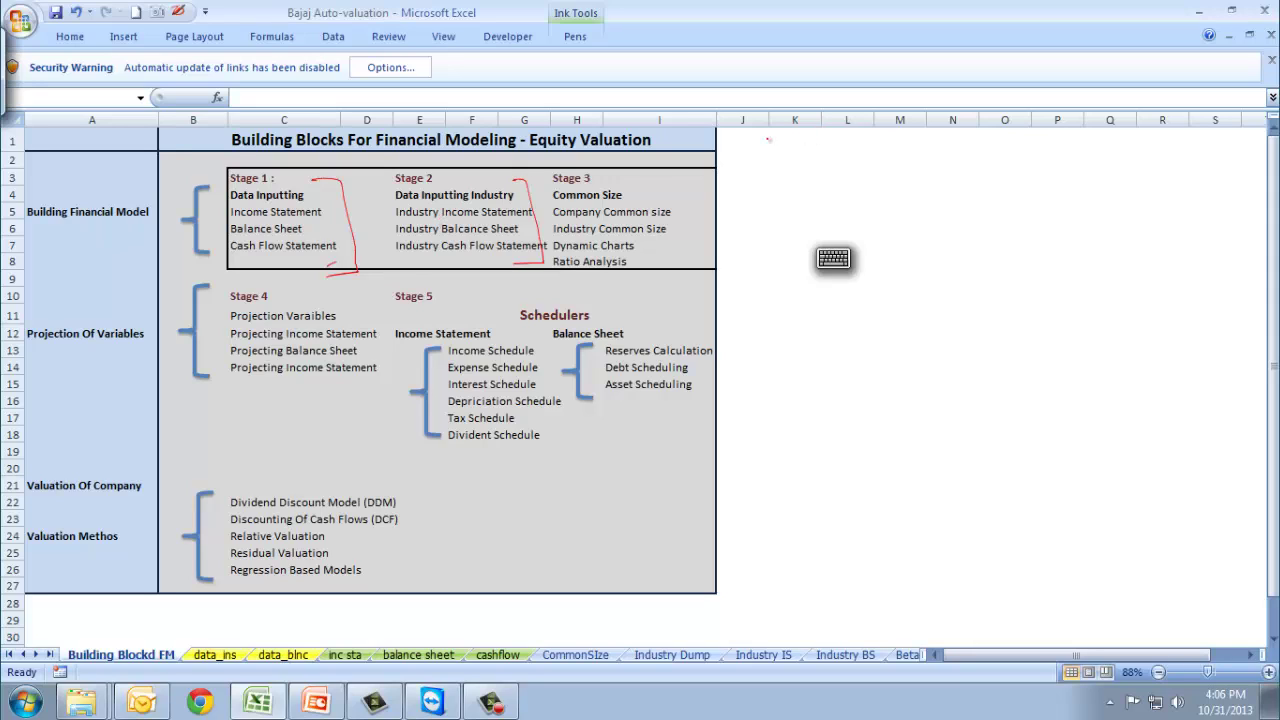
mouse_move(655, 181)
left_mouse_down()
mouse_move(687, 226)
mouse_move(668, 266)
left_mouse_up()
left_click_drag(720, 215, 894, 203)
- Tick Stage 4, mark the income and balance sheet schedules and valuation methods, then go to data_ins
mouse_move(345, 315)
left_mouse_down()
mouse_move(376, 310)
mouse_move(376, 331)
mouse_move(388, 319)
mouse_move(394, 361)
left_mouse_up()
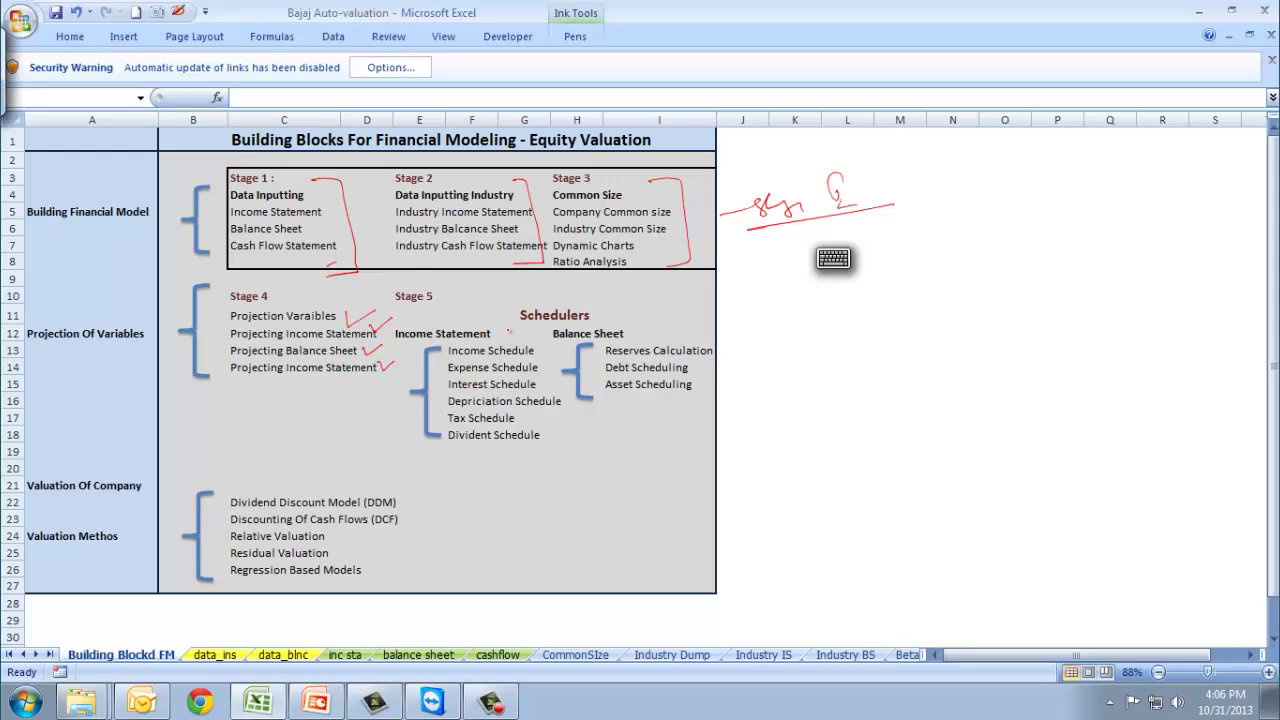
mouse_move(508, 331)
left_mouse_down()
mouse_move(560, 430)
mouse_move(517, 456)
left_mouse_up()
mouse_move(651, 334)
left_mouse_down()
mouse_move(575, 372)
mouse_move(690, 426)
mouse_move(770, 368)
mouse_move(640, 335)
left_mouse_up()
mouse_move(396, 472)
left_mouse_down()
mouse_move(430, 590)
mouse_move(326, 607)
left_mouse_up()
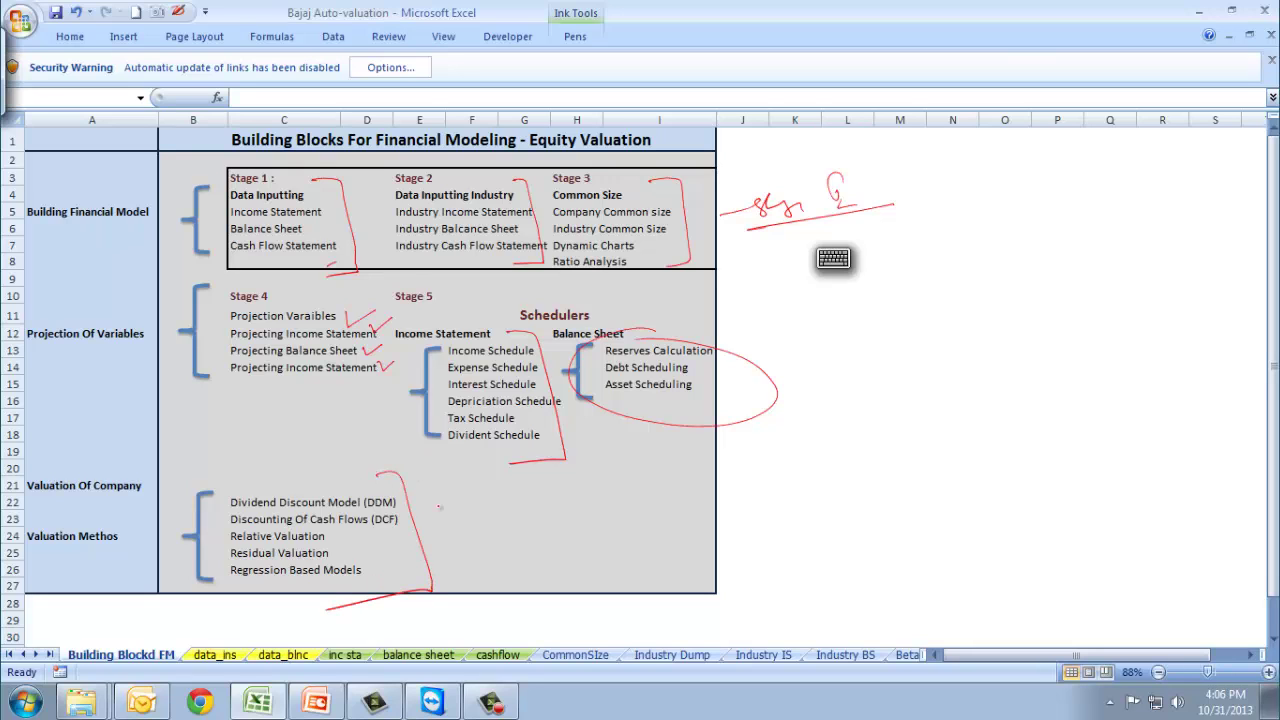
key("ctrl+Page_Down")
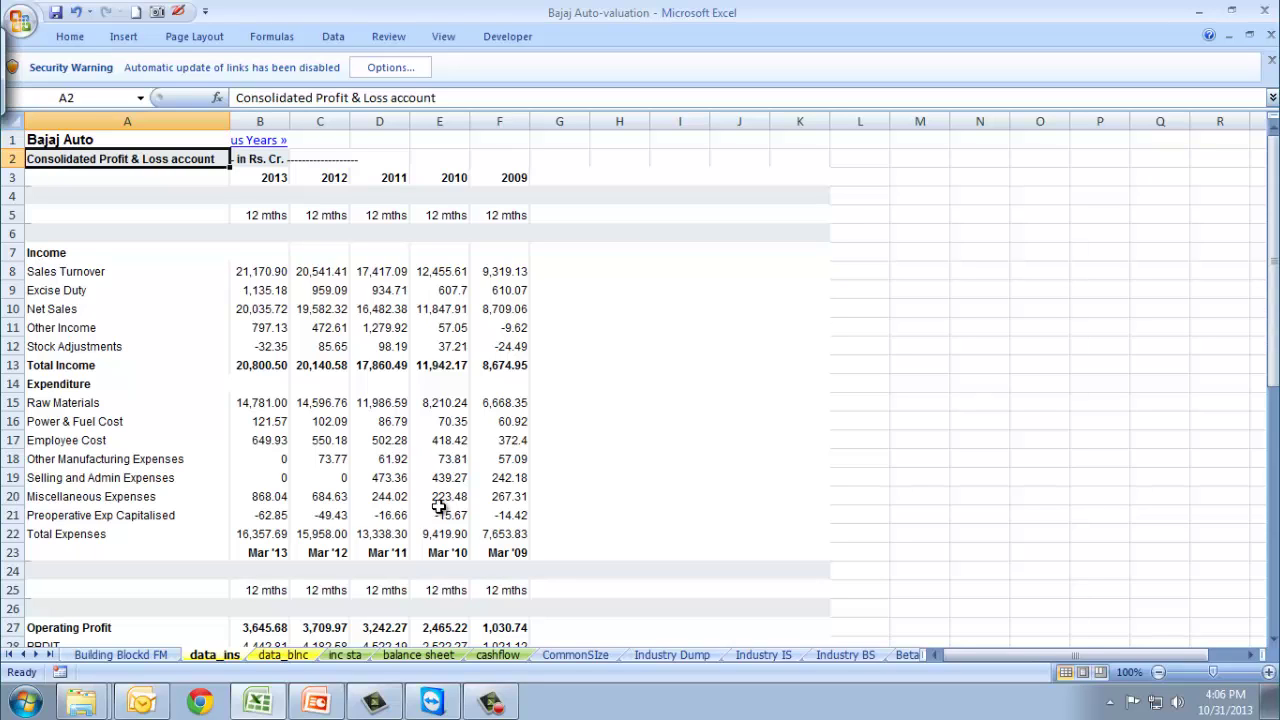
- Step through the data_ins profit and loss rows to Total Income and back up
key("Down")
key("Down")
key("Down")
key("Down")
key("Down")
key("Down")
key("Down")
key("Down")
key("Down")
key("Down")
key("Down")
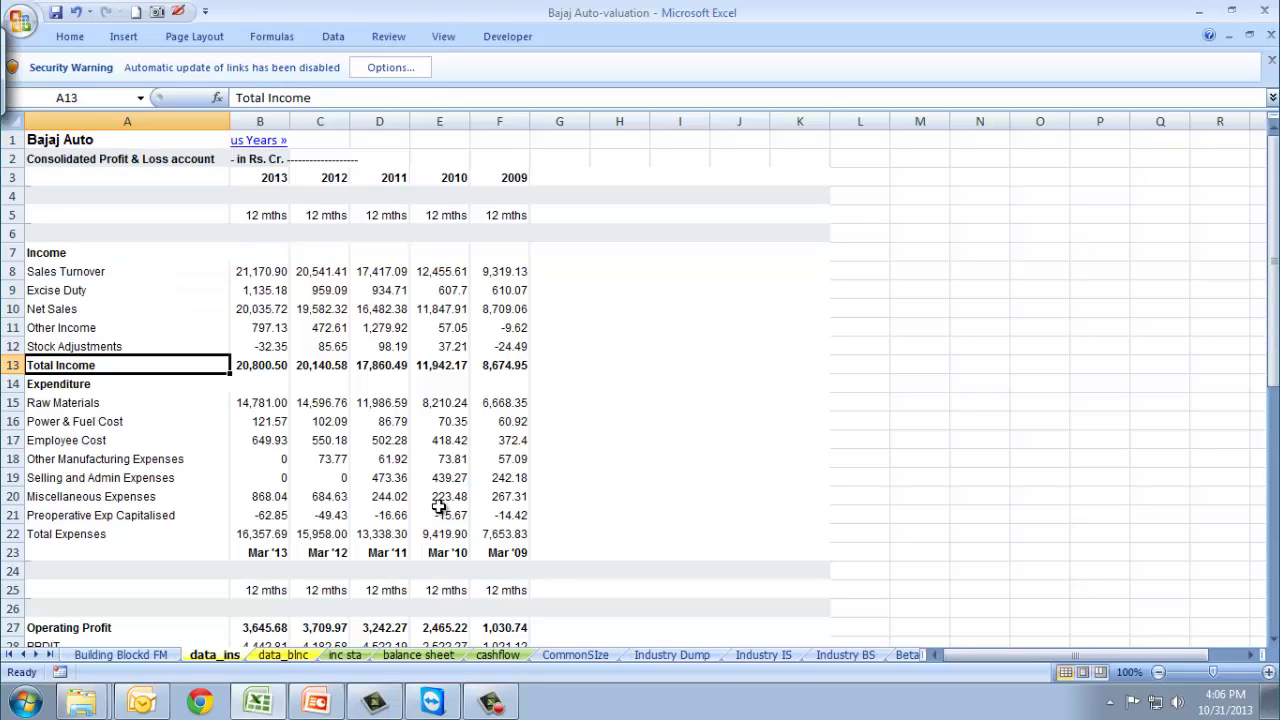
key("Down")
key("Down")
key("Down")
key("Down")
key("Down")
key("Down")
key("Down")
key("Down")
key("Down")
key("Down")
key("Down")
key("Down")
key("Down")
key("Down")
key("Down")
key("Down")
key("Down")
key("Down")
key("Down")
key("Down")
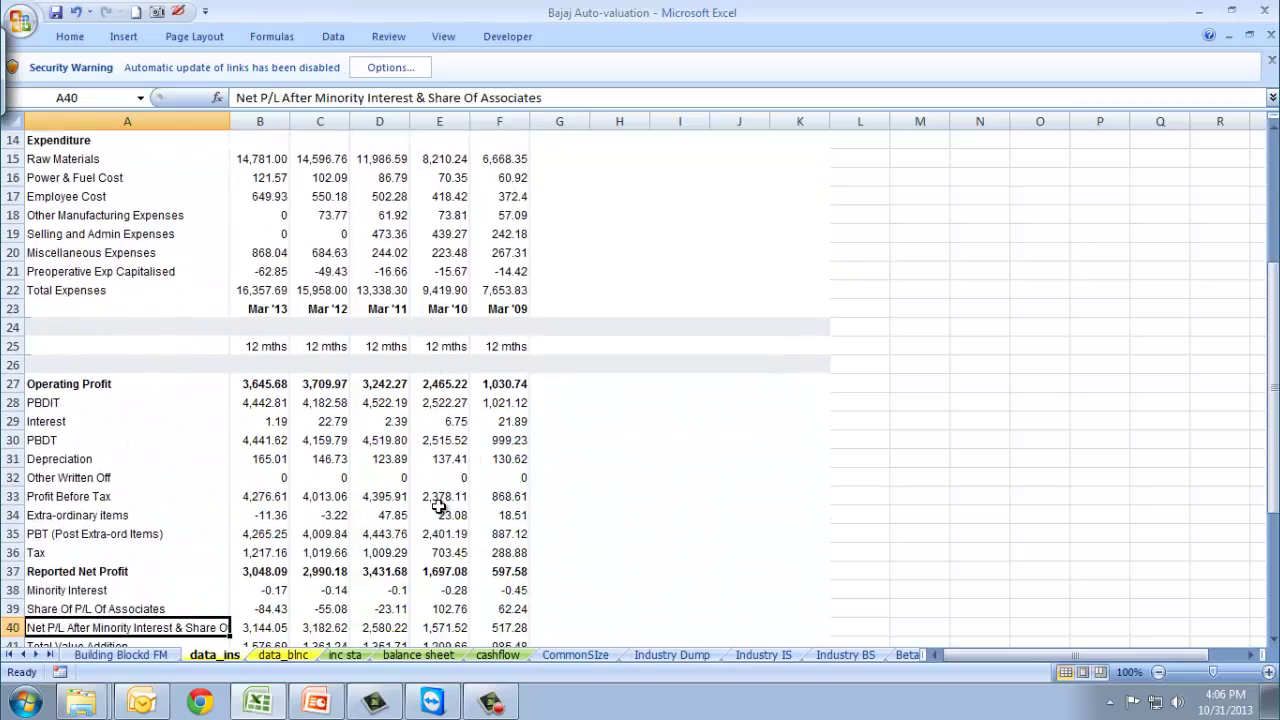
key("Up")
key("Up")
key("Up")
key("Up")
key("Up")
key("Up")
key("Up")
key("Up")
key("Up")
key("Up")
key("Up")
key("Up")
key("Up")
key("Up")
key("Up")
key("Up")
key("Up")
key("Up")
key("Up")
key("Up")
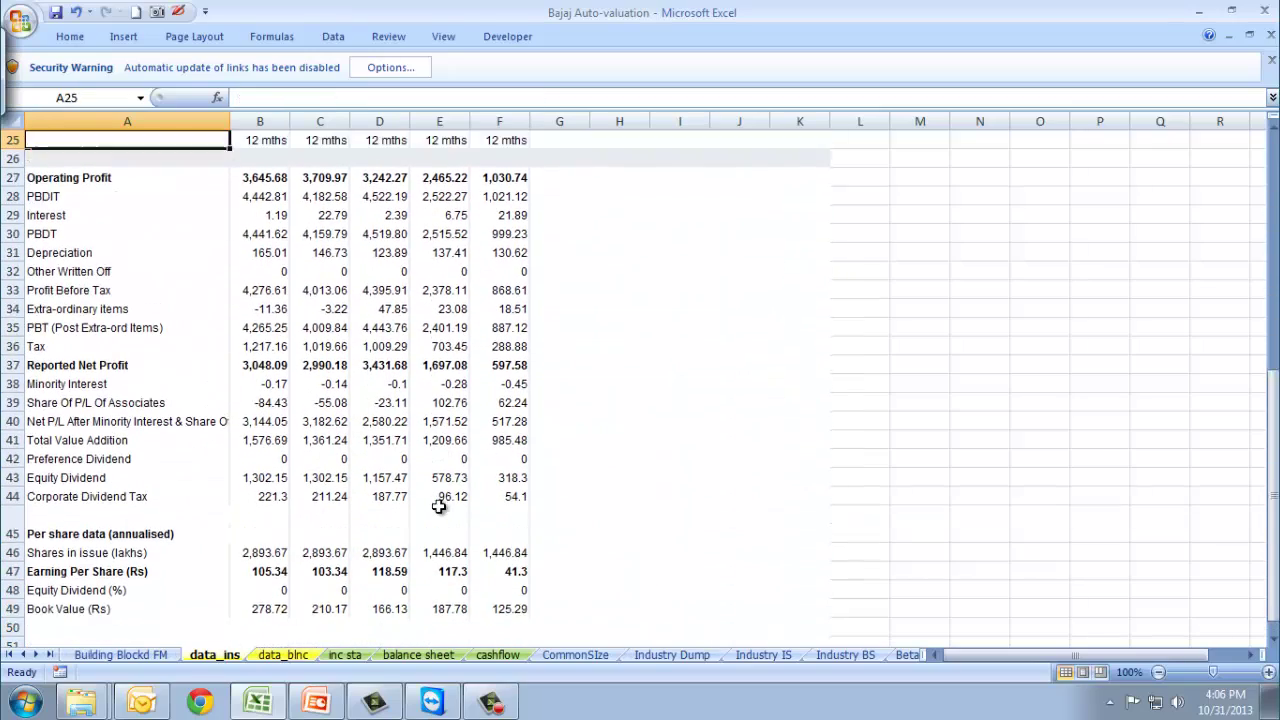
key("Up")
key("Up")
key("Up")
key("Up")
key("Up")
key("Up")
key("Up")
key("Up")
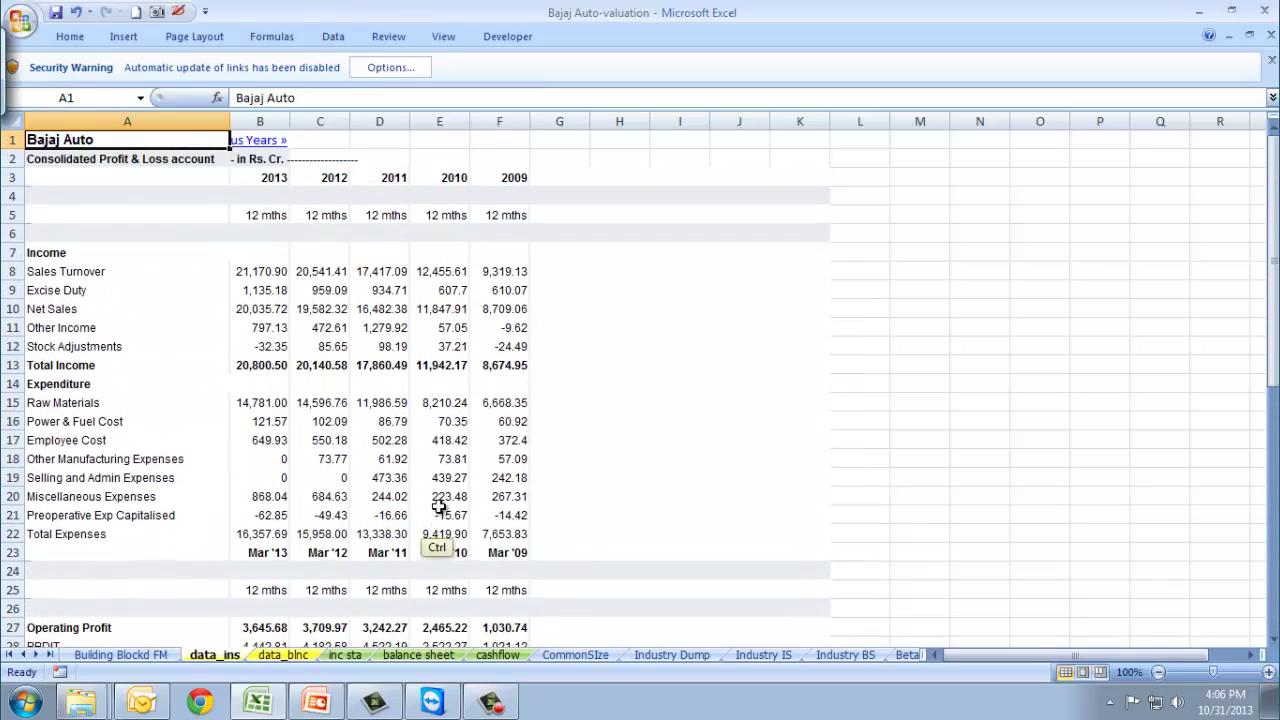
- Move on to inc sta and inspect the 2009 Net Sales and Sales Turnover formulas
key("ctrl+Page_Down")
key("ctrl+Page_Down")
key("Down")
key("Up")
key("Up")
key("Up")
key("Down")
key("Down")
key("Down")
key("Down")
key("Down")
key("Down")
key("Down")
key("Down")
key("Down")
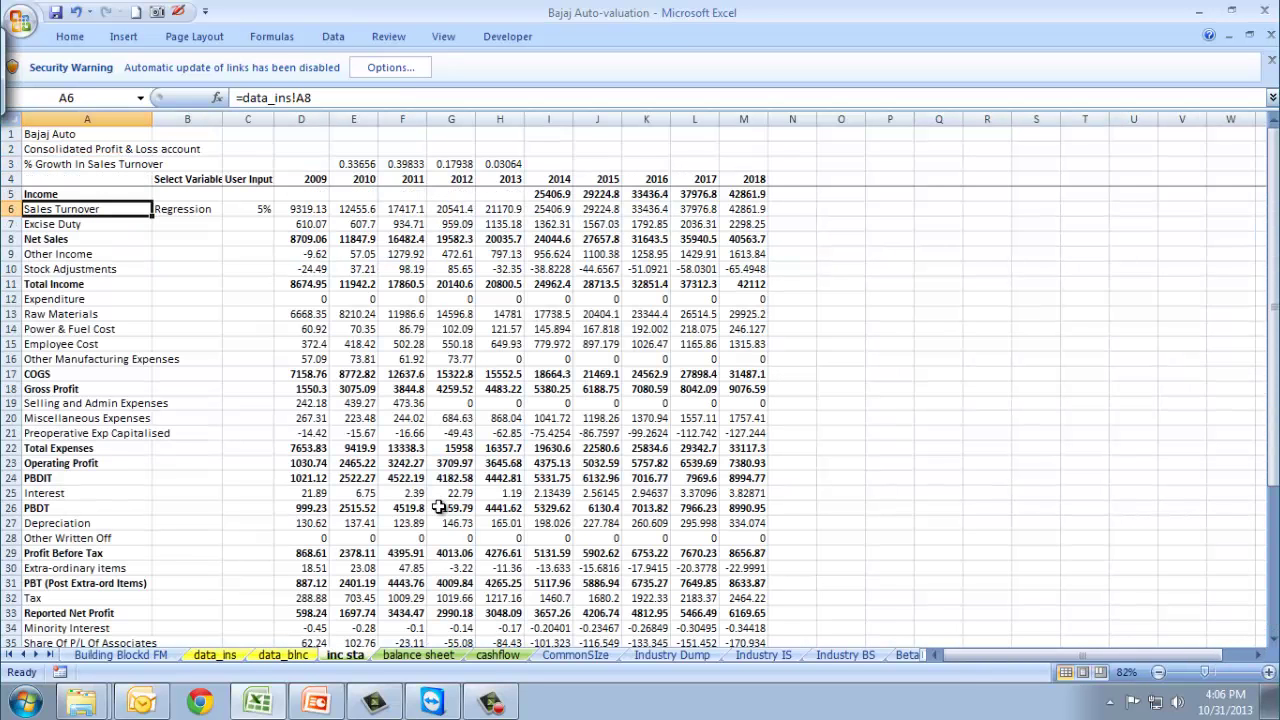
key("Up")
key("Up")
key("Right")
key("Right")
key("Right")
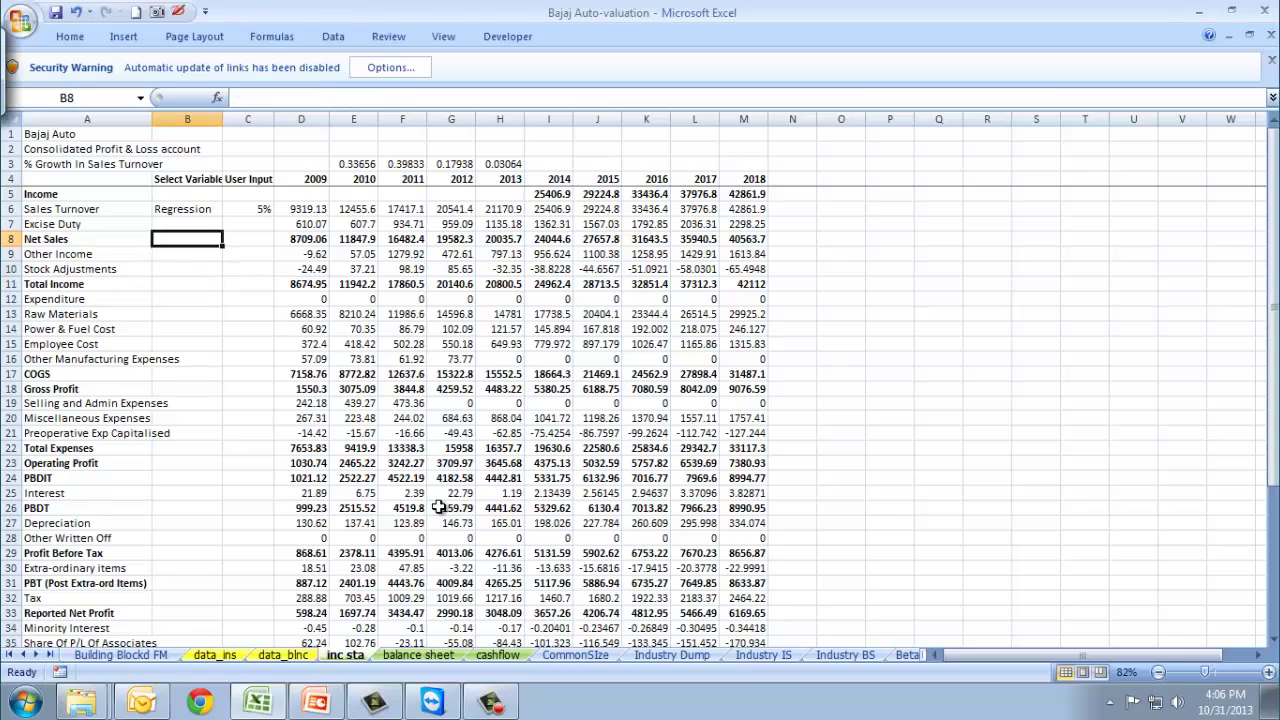
key("Up")
key("Up")
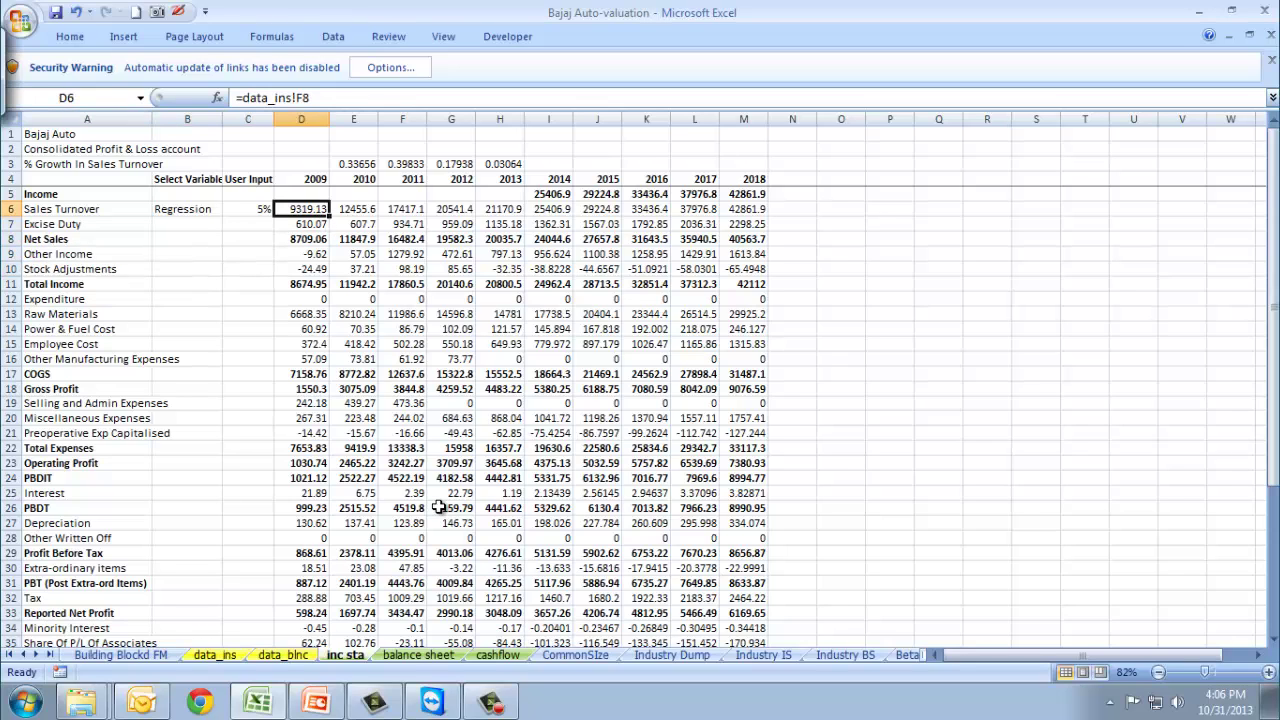
key("Right")
key("Right")
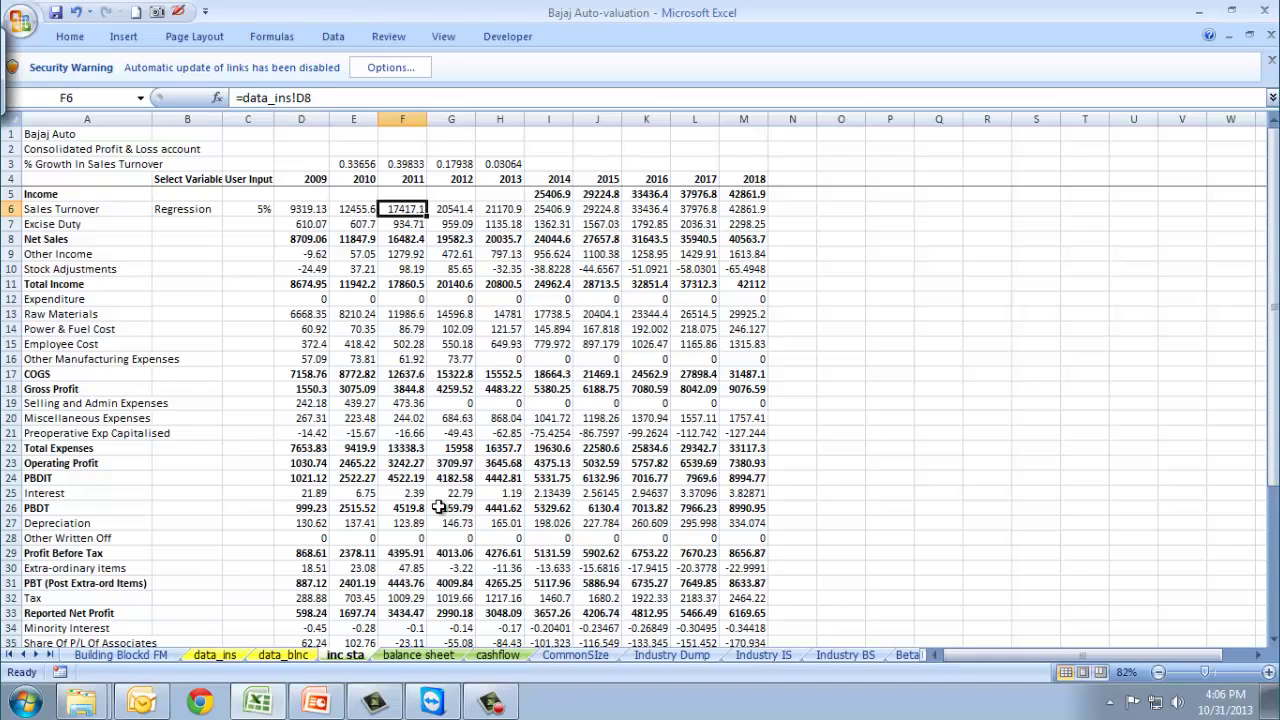
key("Left")
key("Left")
key("Left")
key("Left")
key("Down")
key("Down")
key("Left")
key("Right")
key("Right")
key("Right")
- Return to data_ins to check the 2012 Net Sales value, then go back to inc sta
key("ctrl+Page_Up")
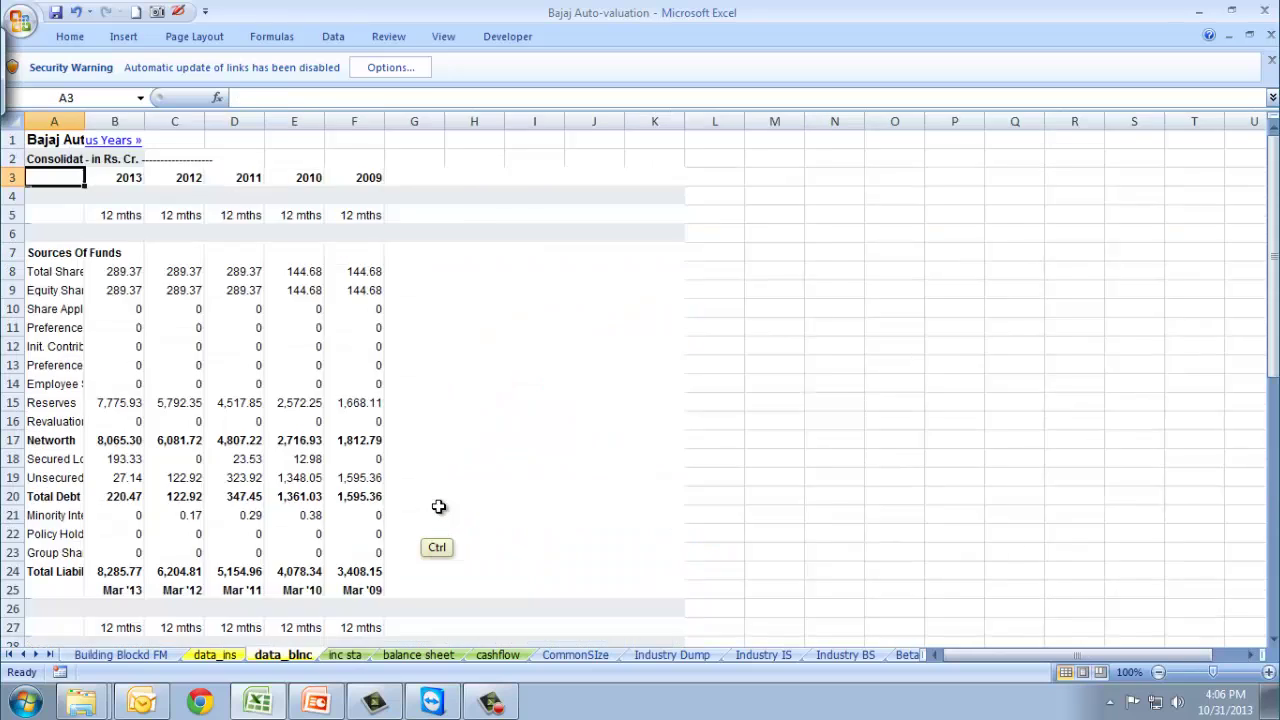
key("ctrl+Page_Up")
key("Down")
key("Down")
key("Down")
key("Down")
key("Down")
key("Down")
key("Down")
key("Down")
key("Down")
key("Right")
key("Right")
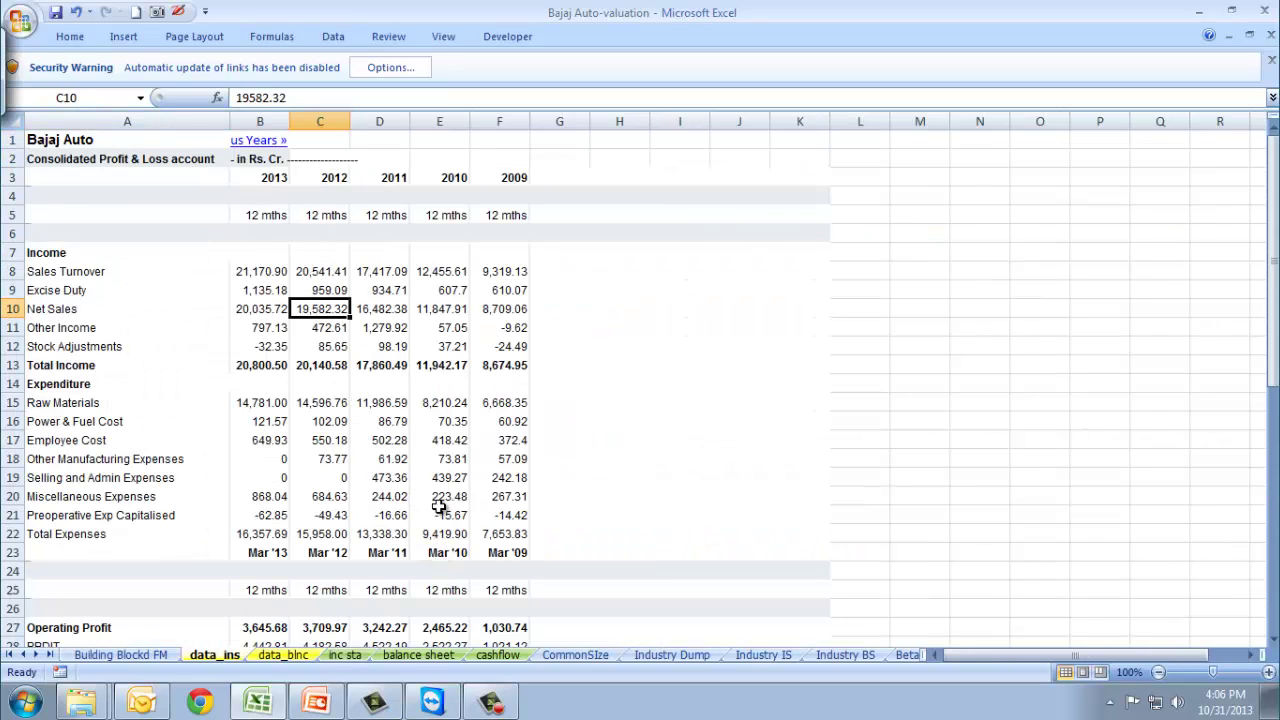
key("Left")
key("ctrl+Page_Down")
key("ctrl+Page_Down")
key("Left")
key("Left")
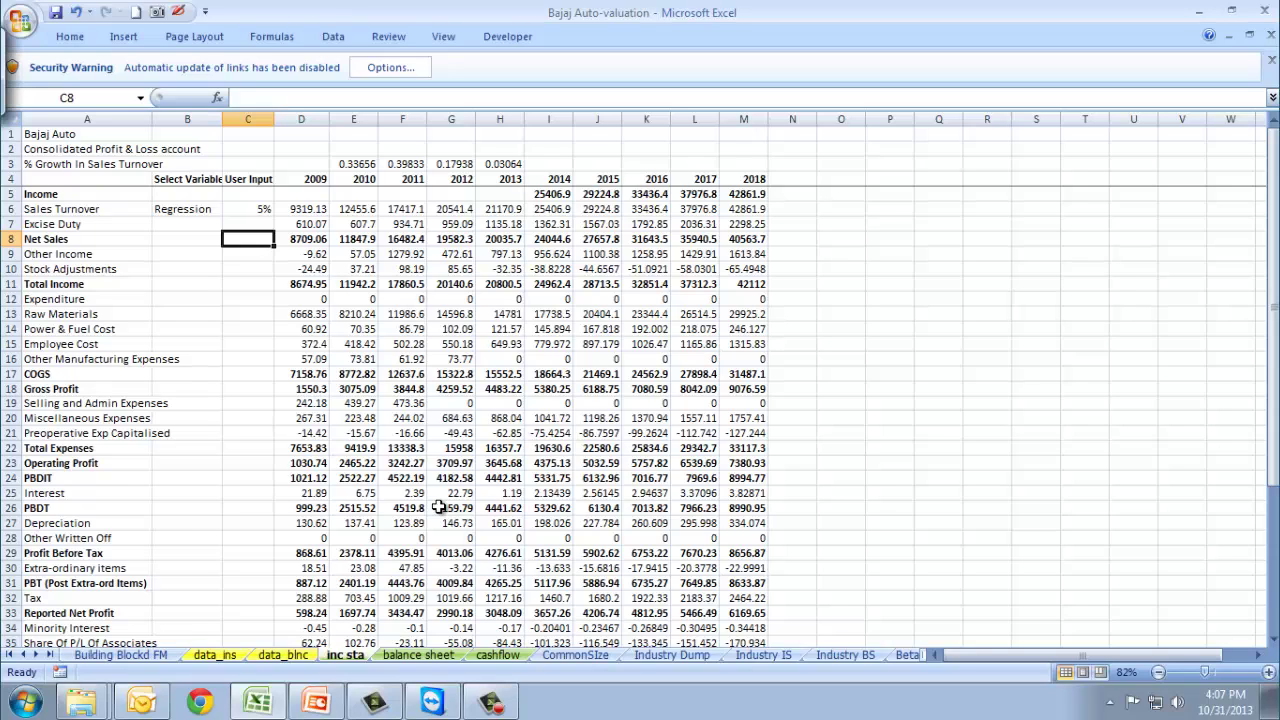
- Review projected Sales Turnover, then inspect the 2009 and 2010 depreciation links on cashflow
key("Up")
key("Up")
key("Right")
key("Right")
key("Right")
key("Right")
key("Right")
key("Left")
key("ctrl+Page_Down")
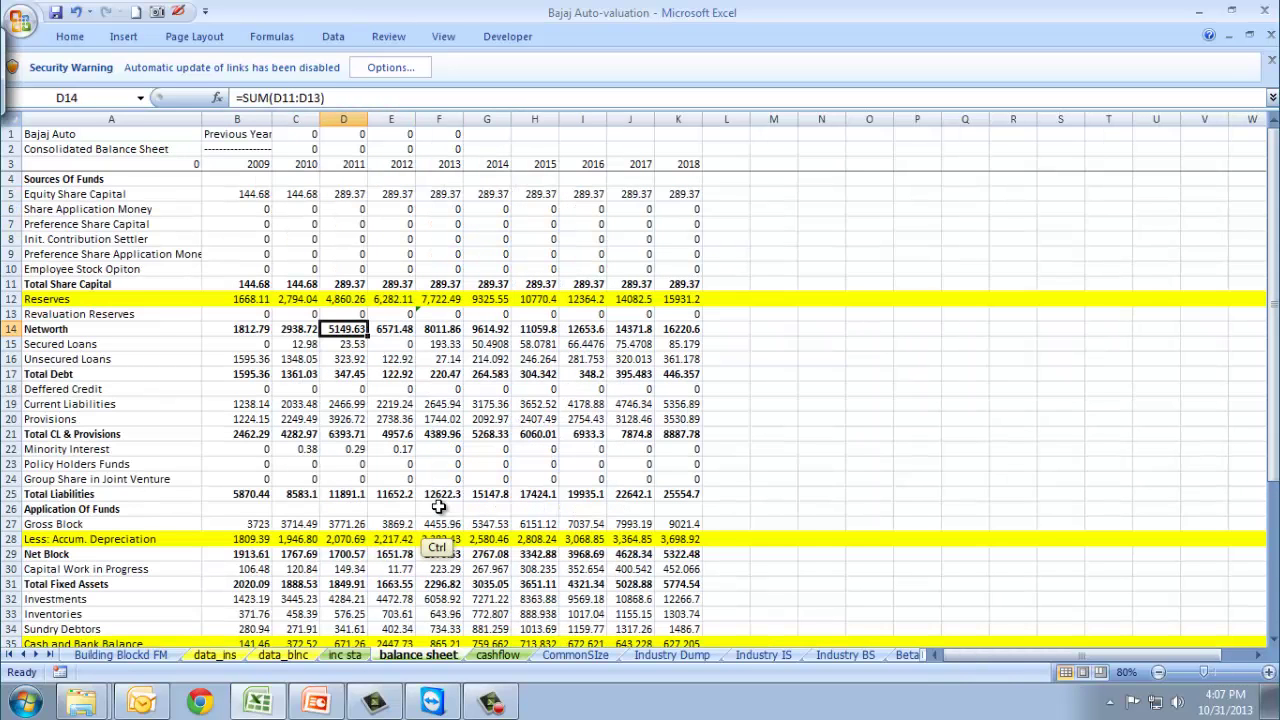
key("ctrl+Page_Down")
key("Up")
key("Left")
key("Left")
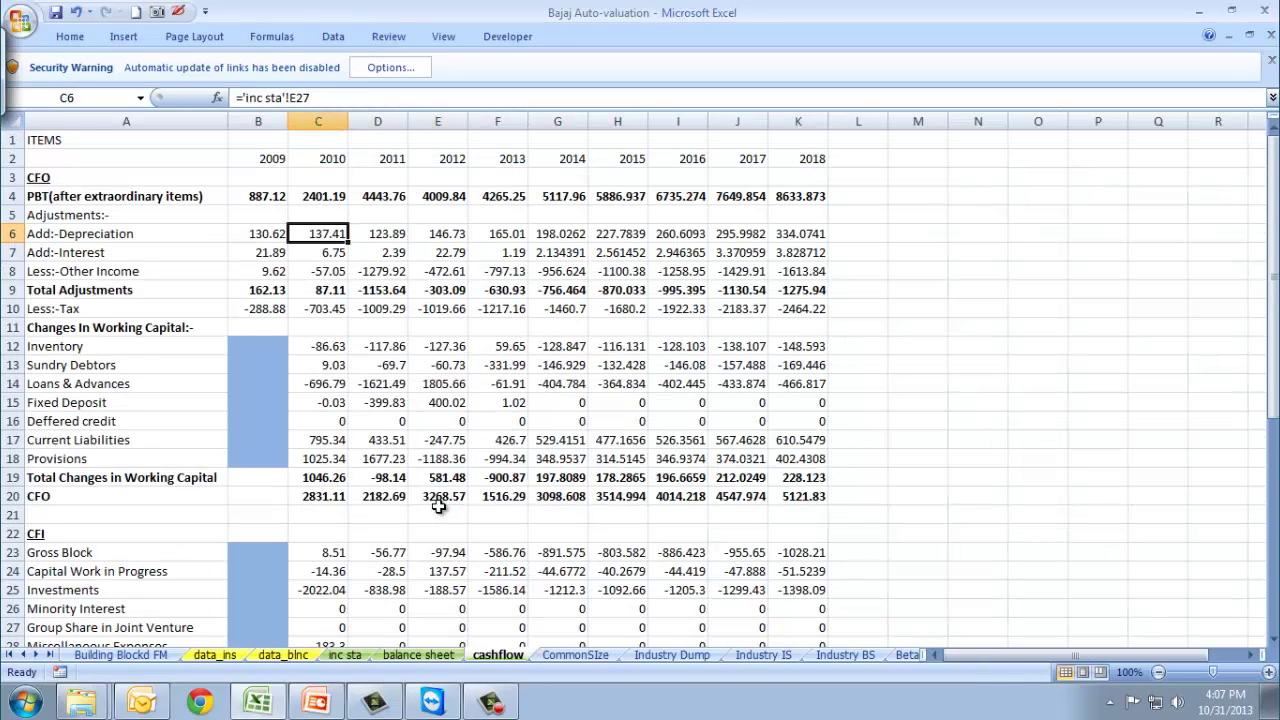
key("Left")
key("Left")
key("Right")
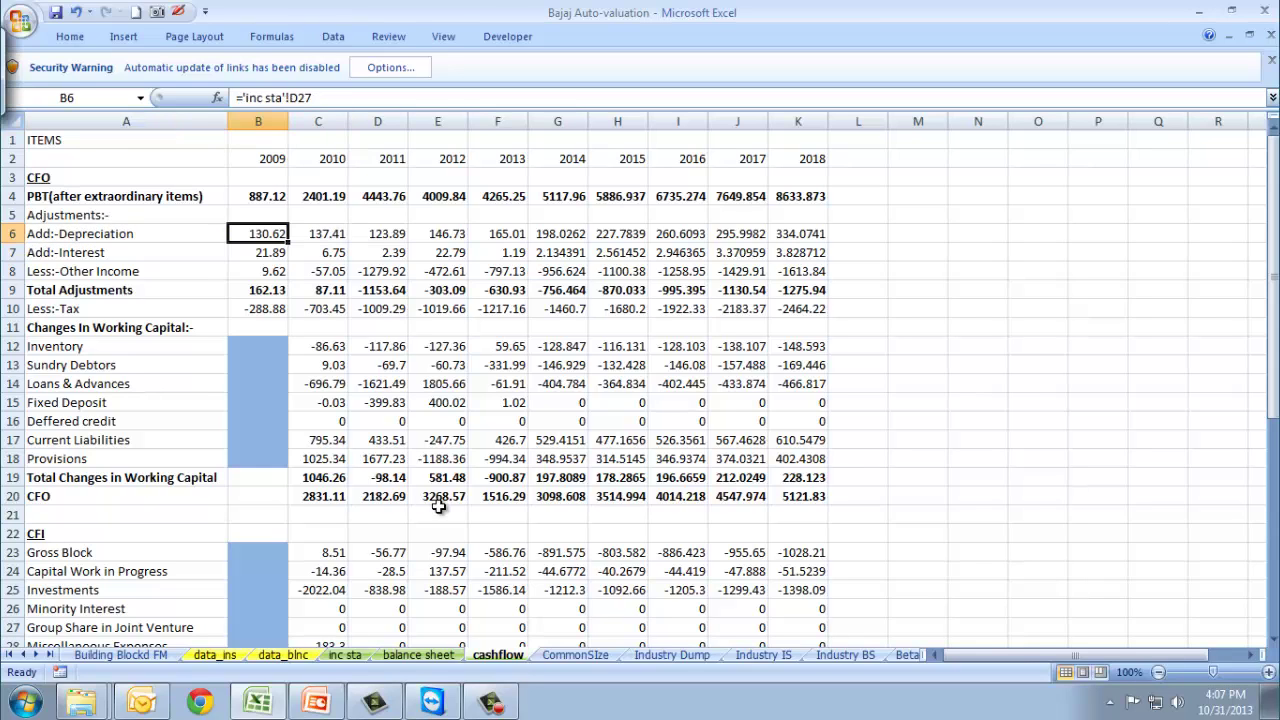
key("ctrl")
- Find CommonSize's Sales Turnover row, then return to inc sta's variable cell B6
key("ctrl+Page_Down")
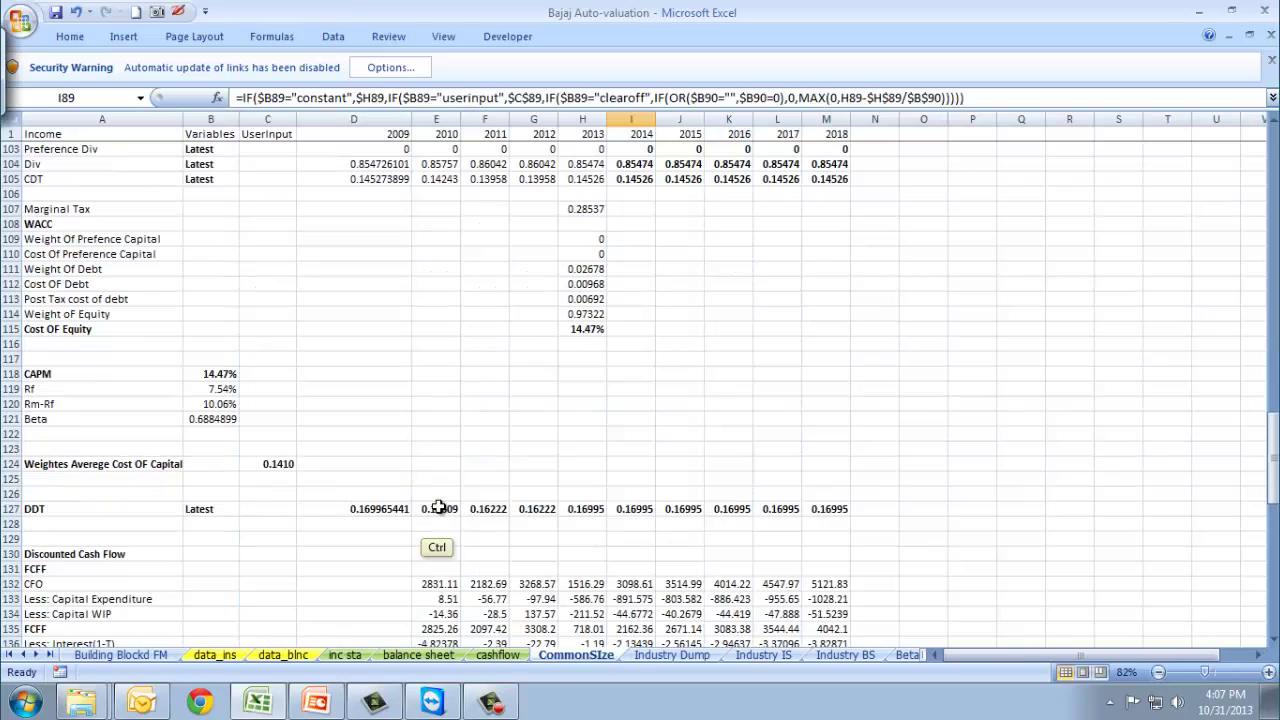
key("Up")
key("Up")
key("Up")
key("Up")
key("Up")
key("Up")
key("Up")
key("Up")
key("Up")
key("Up")
key("Up")
key("Up")
key("Up")
key("Up")
key("Up")
key("Up")
key("Up")
key("Up")
key("Up")
key("Up")
key("Up")
key("Up")
key("Up")
key("Up")
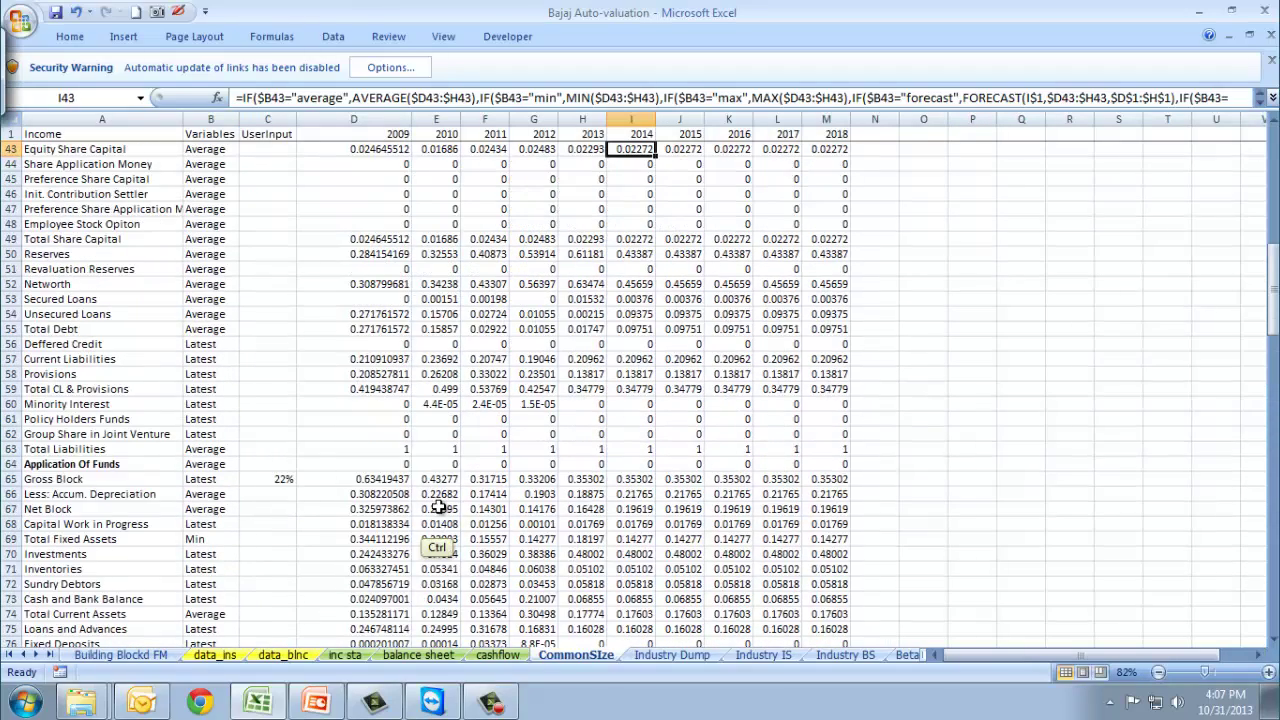
key("Home")
key("Up")
key("Up")
key("Up")
key("Up")
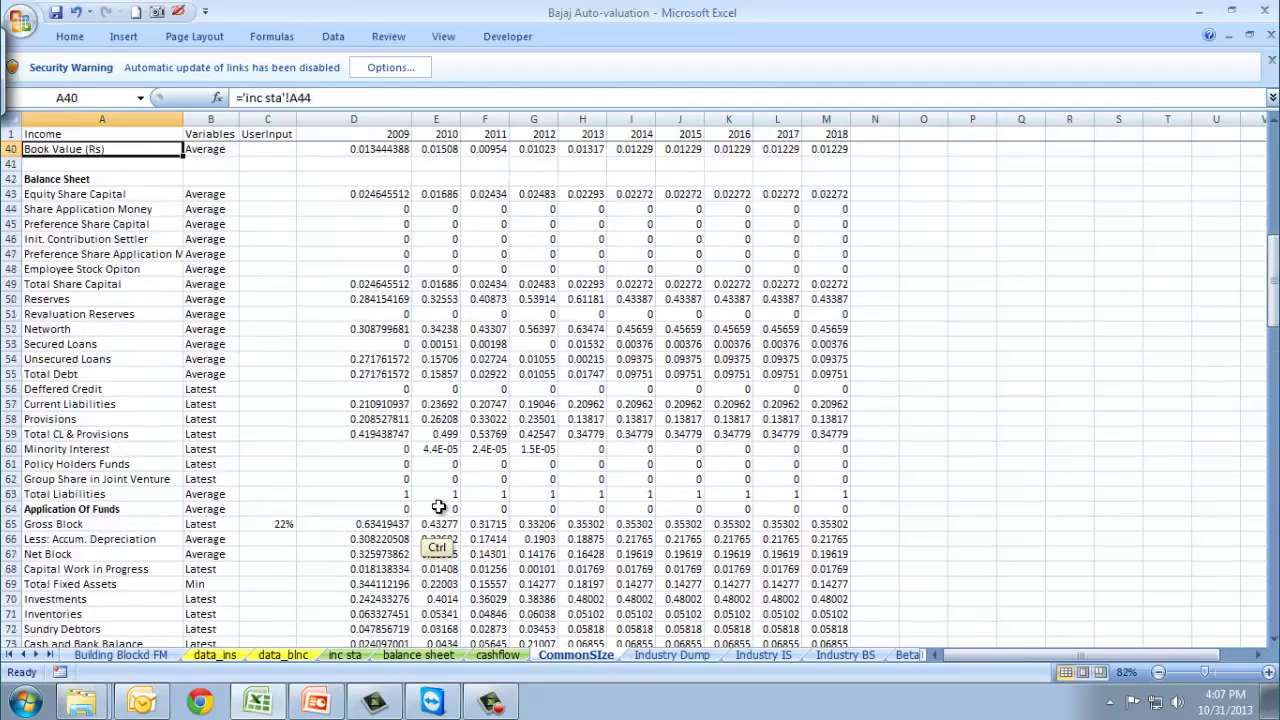
key("ctrl+Up")
key("Down")
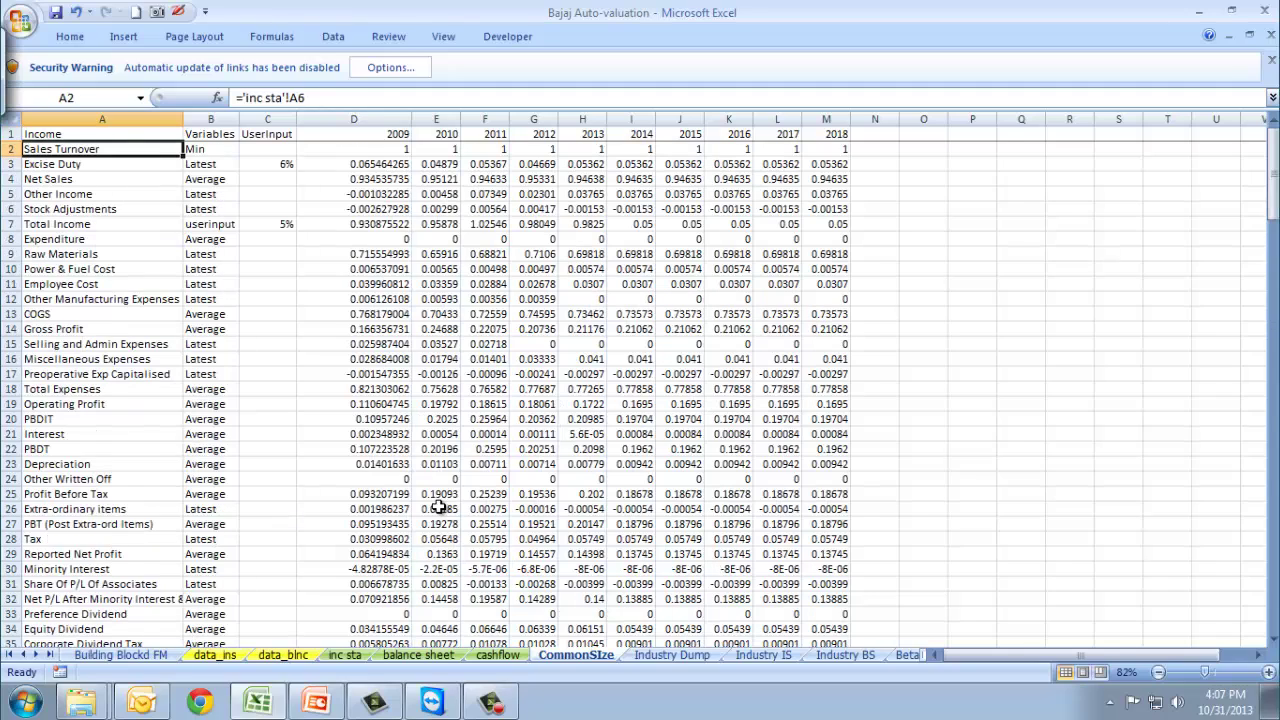
key("ctrl+Page_Up")
key("ctrl+Page_Up")
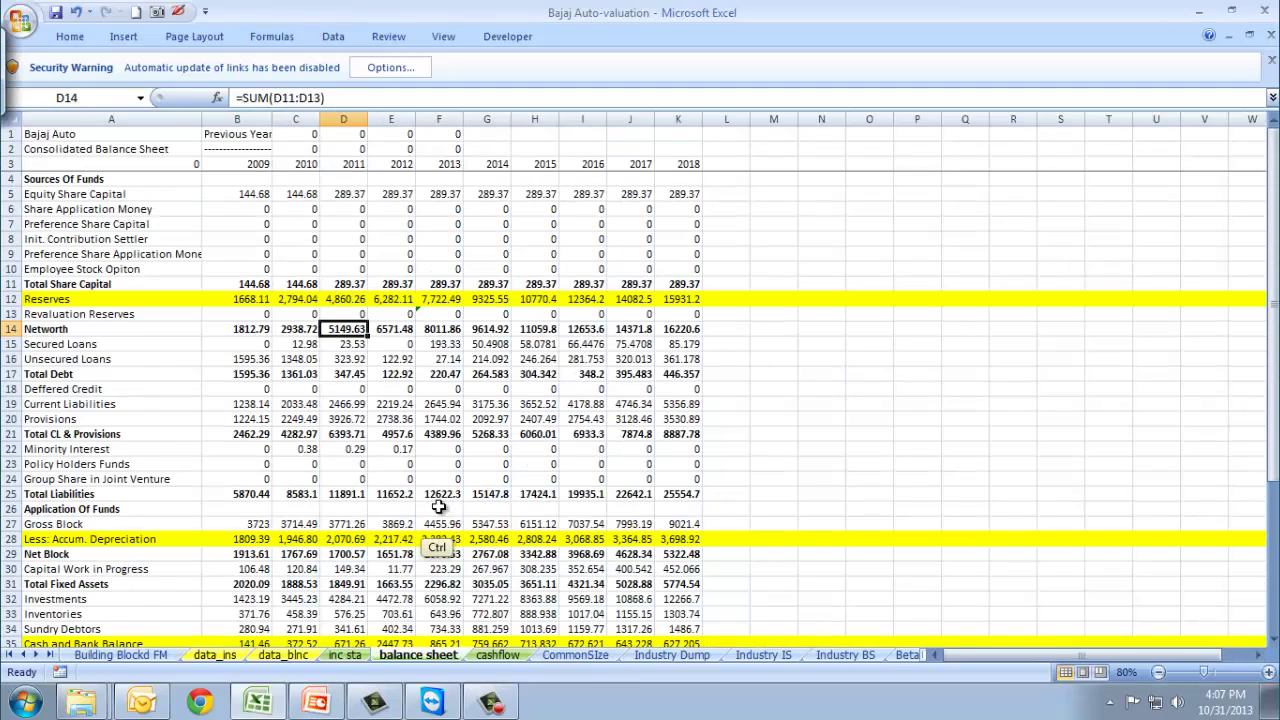
key("ctrl+Page_Up")
key("Left")
key("Left")
key("Left")
key("Left")
key("Left")
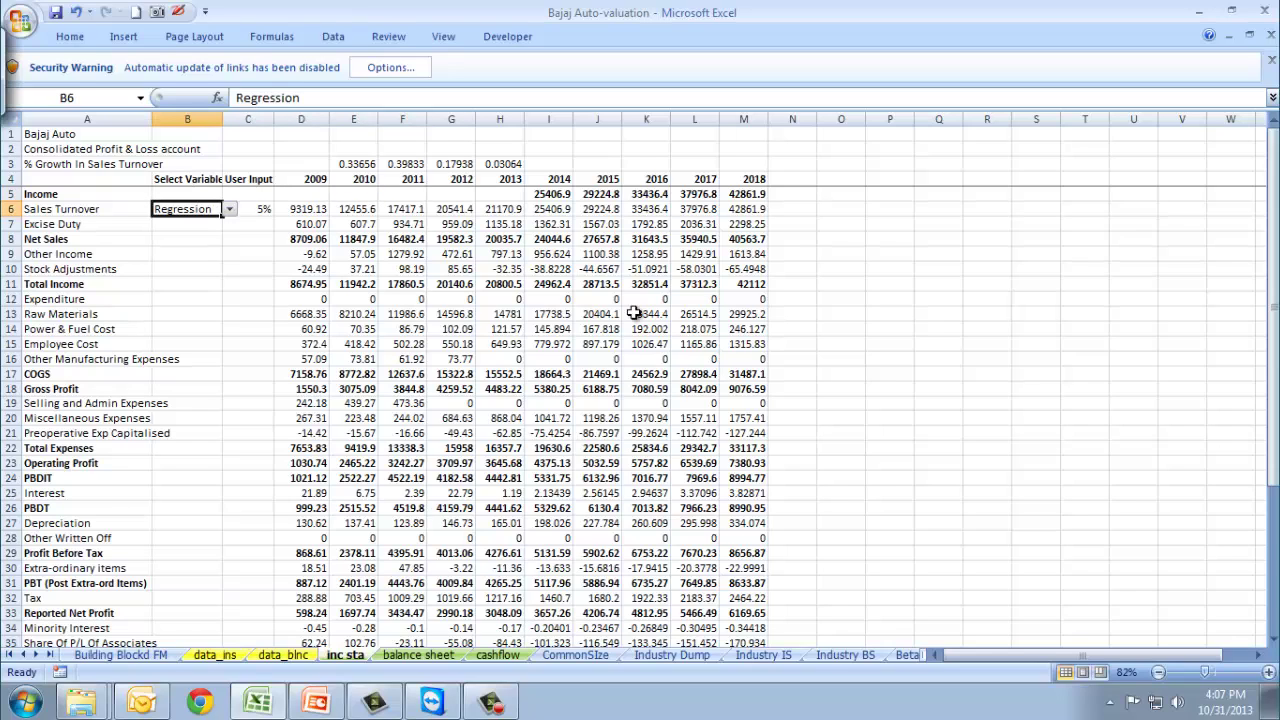
- Hand-write 'Forecast', dashed note lines and an underlined 'EIC Analysis' beside the table in red
left_click(178, 12)
mouse_move(860, 240)
left_mouse_down()
mouse_move(850, 258)
mouse_move(958, 230)
left_mouse_up()
mouse_move(876, 266)
left_mouse_down()
mouse_move(900, 284)
mouse_move(962, 272)
left_mouse_up()
left_click_drag(831, 271, 860, 286)
left_click_drag(870, 337, 880, 336)
left_click_drag(905, 331, 958, 322)
left_click_drag(879, 368, 892, 367)
mouse_move(920, 354)
left_mouse_down()
mouse_move(930, 369)
mouse_move(980, 351)
left_mouse_up()
mouse_move(1012, 345)
left_mouse_down()
mouse_move(1024, 322)
mouse_move(1056, 330)
mouse_move(1076, 300)
mouse_move(1100, 350)
mouse_move(1116, 300)
mouse_move(1126, 318)
left_mouse_up()
left_click_drag(924, 388, 1136, 325)
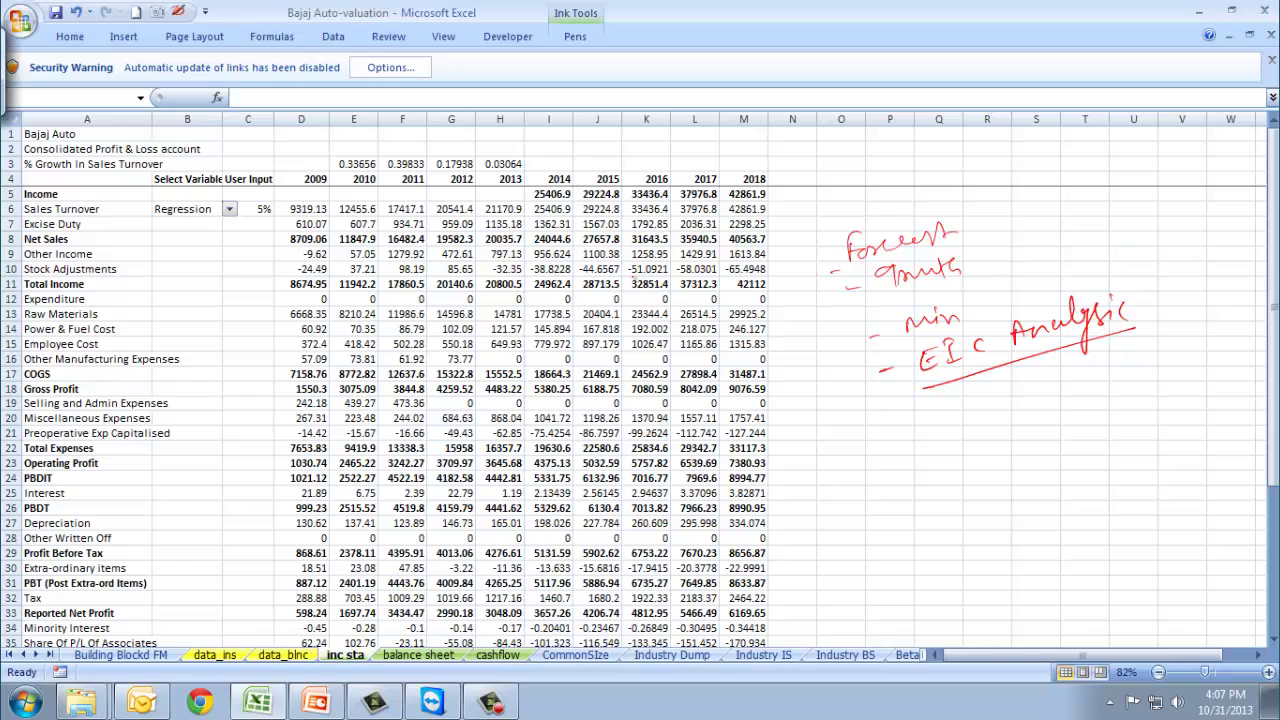
- Circle the Regression variable in B6 and change Sales Turnover's variable to Average
mouse_move(198, 196)
left_mouse_down()
mouse_move(170, 198)
mouse_move(146, 222)
mouse_move(230, 212)
mouse_move(162, 200)
left_mouse_up()
key("Escape")
left_click(229, 209)
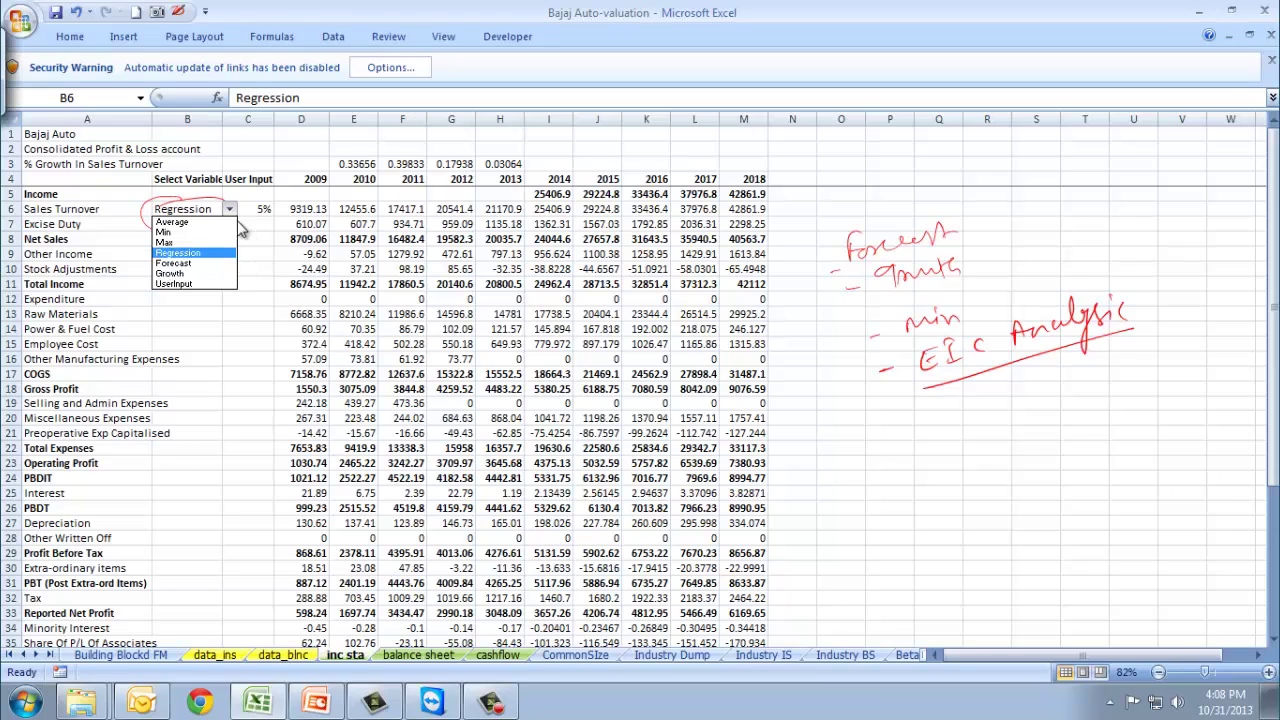
left_click(214, 222)
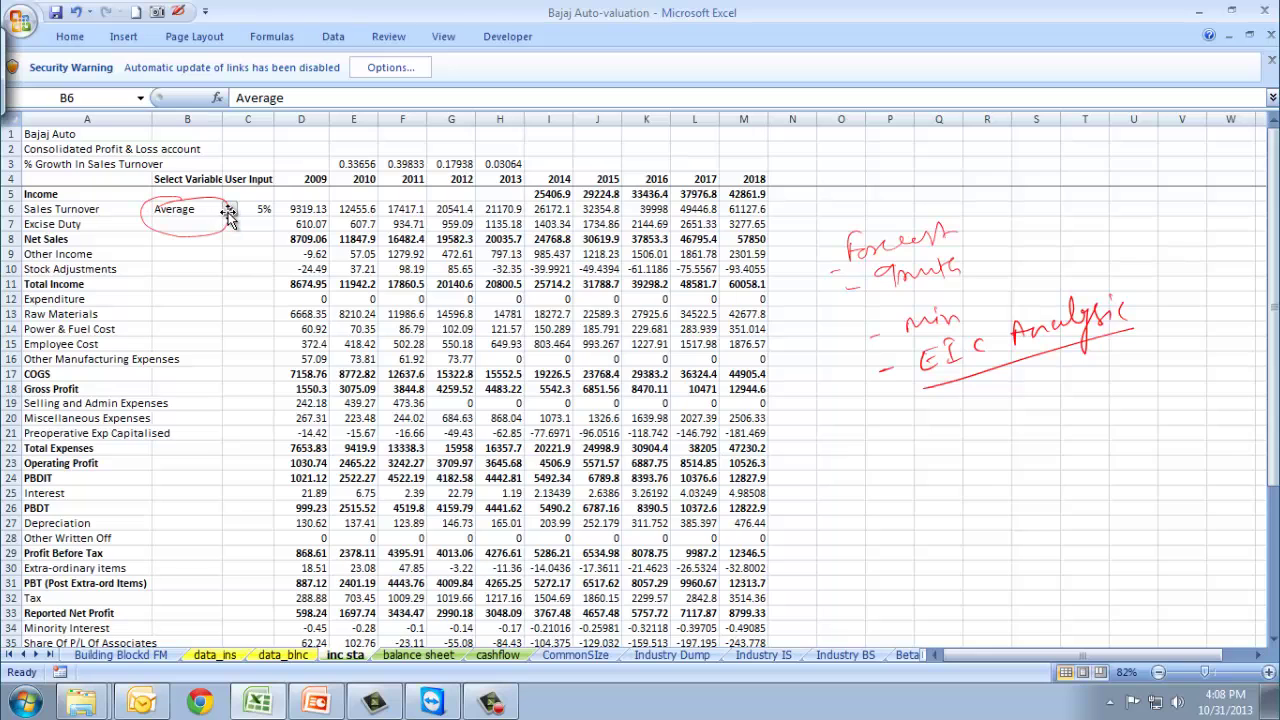
left_click(293, 299)
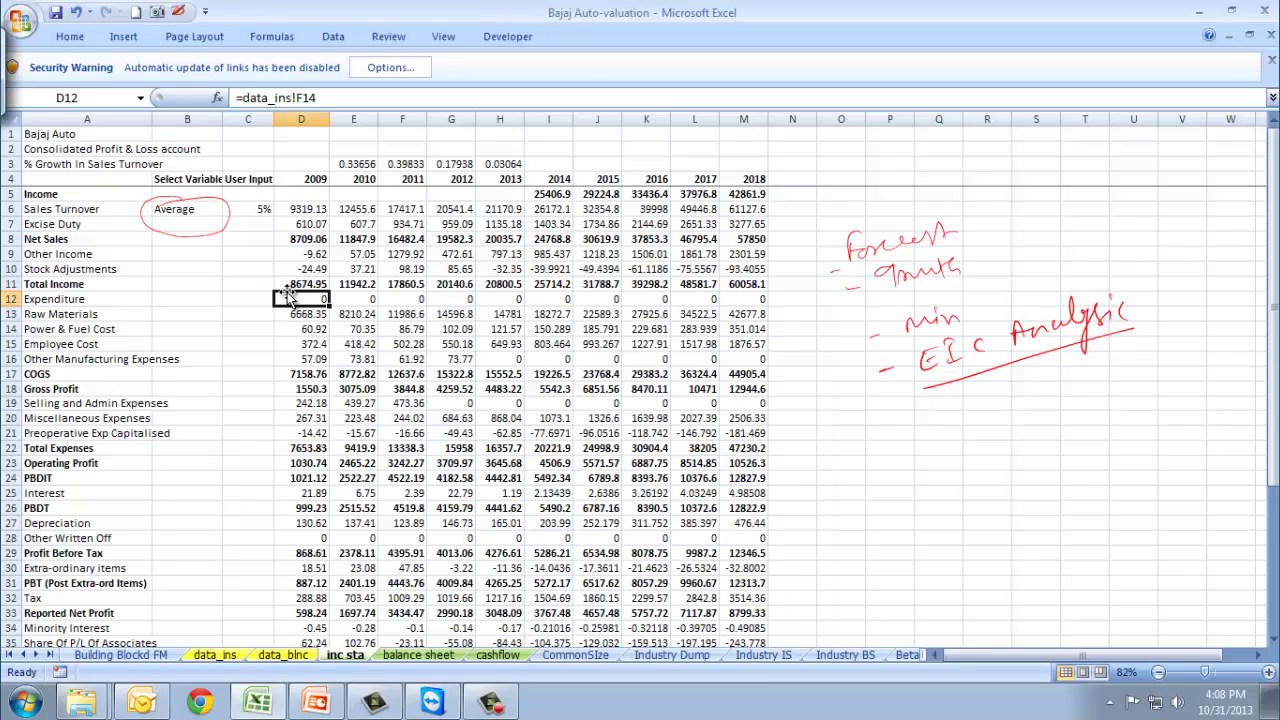
- Pass through balance sheet (checking G37) and cashflow to CommonSize's ATOR and schedule rows
left_click(418, 655)
scroll(363, 495, "down", 7)
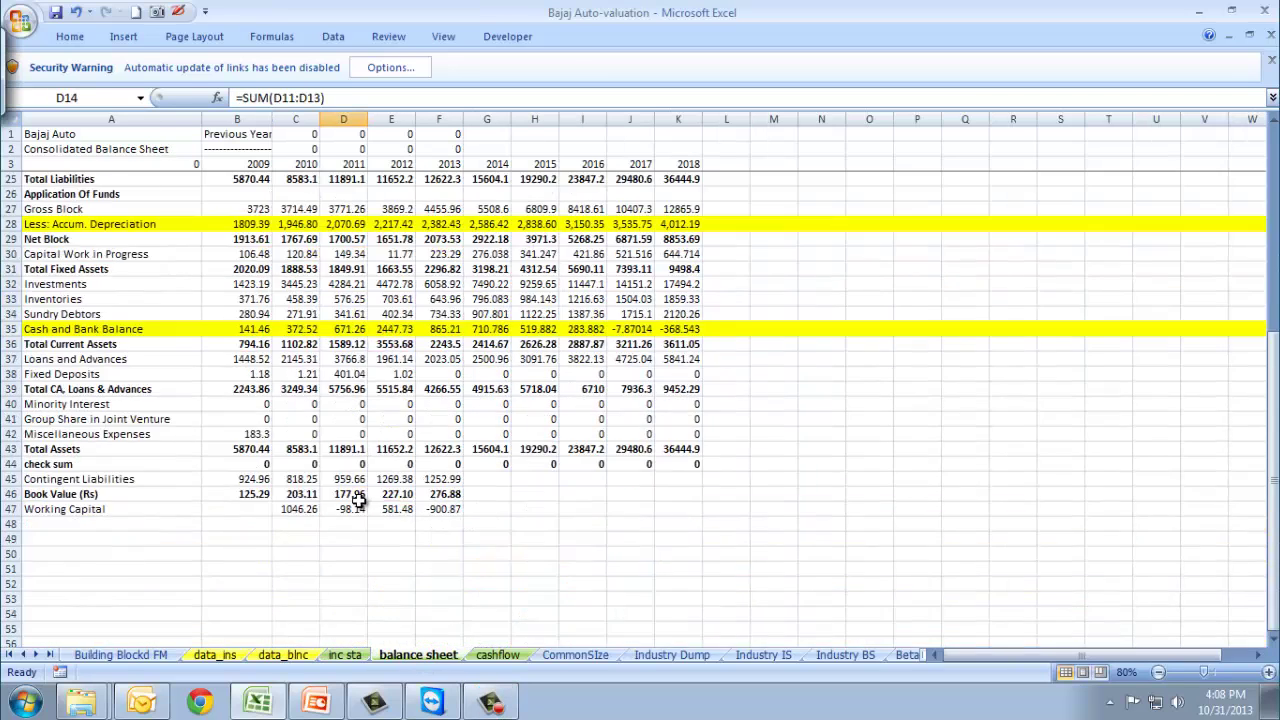
scroll(358, 500, "up", 1)
left_click(487, 404)
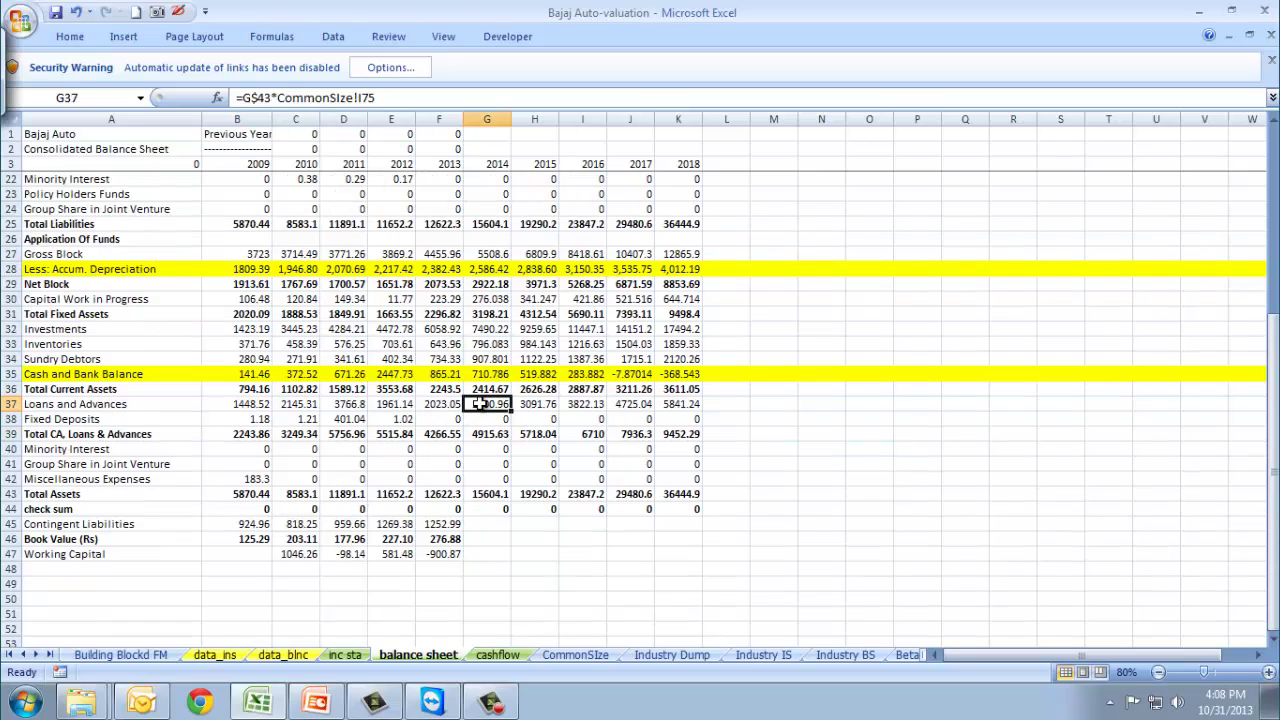
left_click(486, 656)
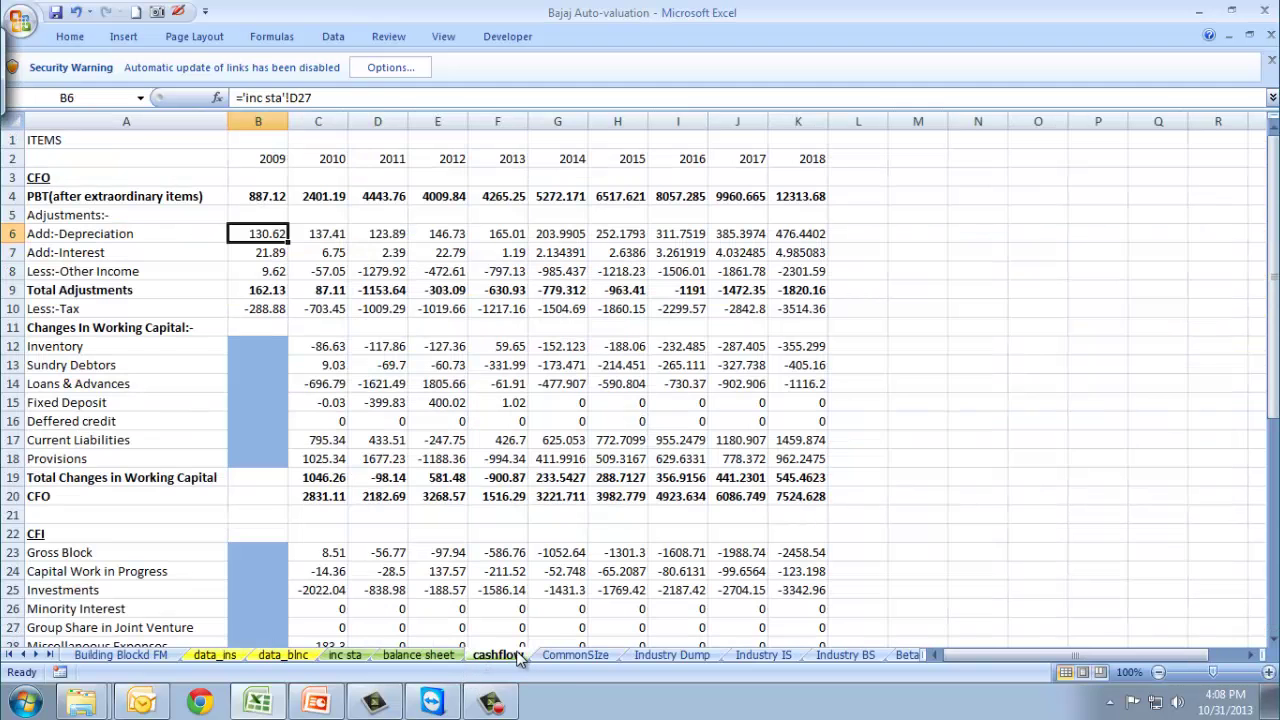
left_click(552, 656)
scroll(346, 541, "down", 20)
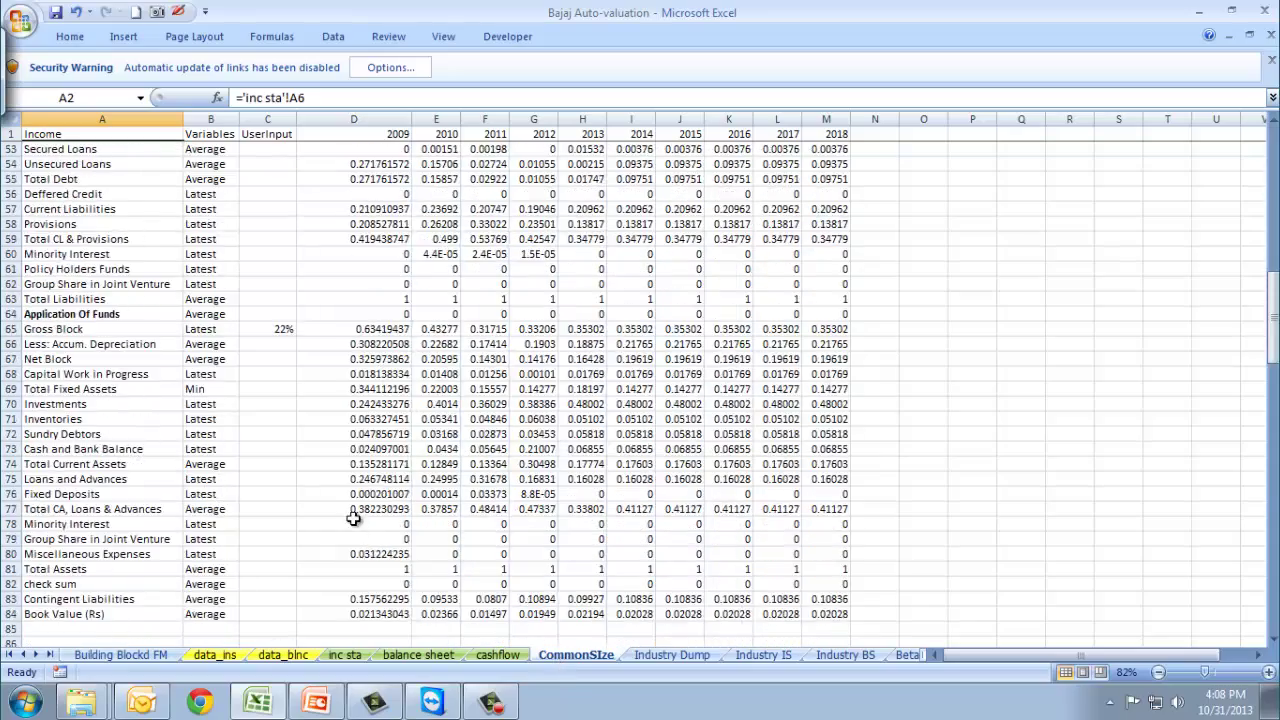
scroll(346, 541, "down", 4)
scroll(340, 530, "up", 8)
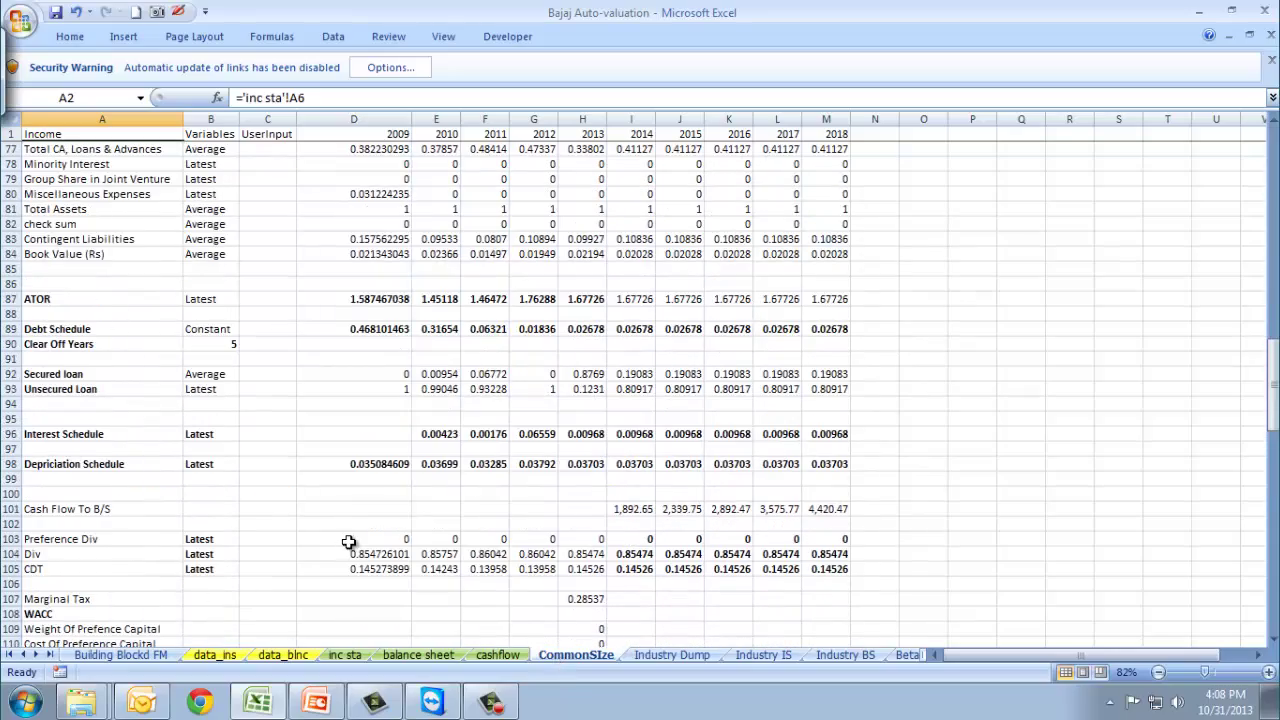
- Tick the ATOR row, mark Interest Schedule and bracket the Preference Div, Div and CDT rows
left_click(178, 12)
mouse_move(80, 296)
left_mouse_down()
mouse_move(125, 288)
mouse_move(118, 357)
left_mouse_up()
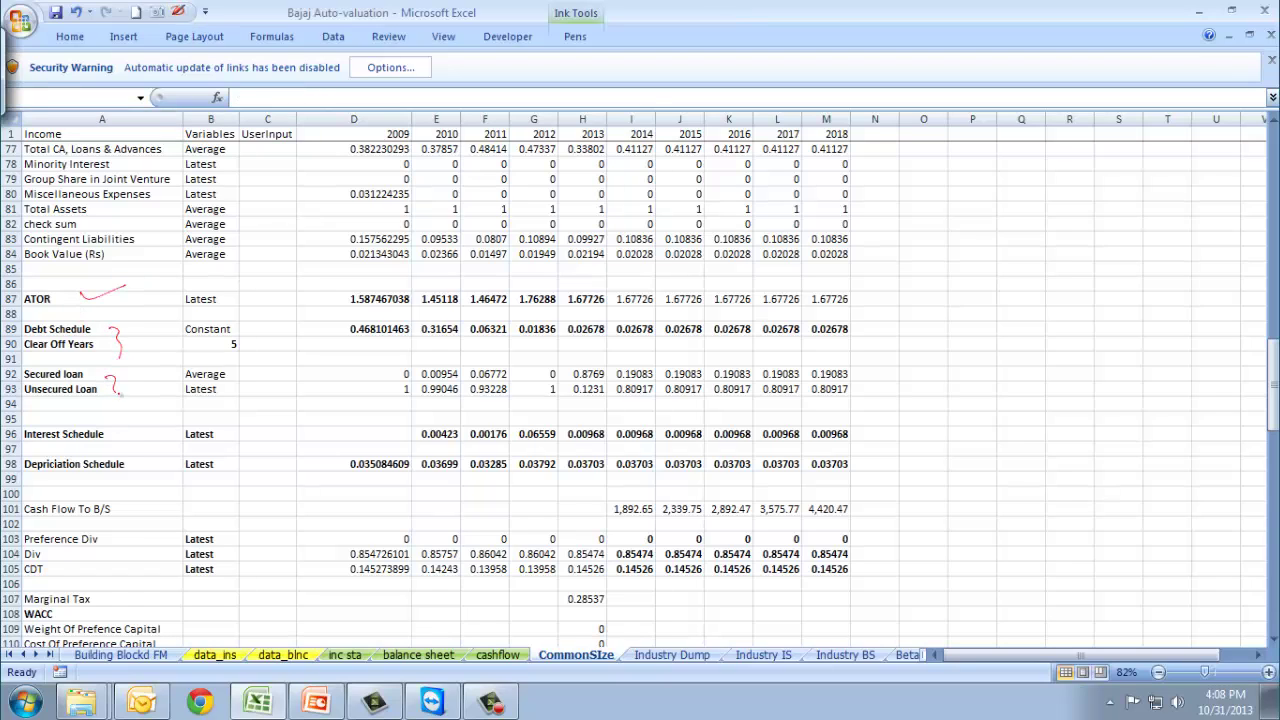
left_click_drag(125, 430, 144, 476)
left_click_drag(107, 535, 122, 588)
key("Escape")
scroll(100, 583, "down", 3)
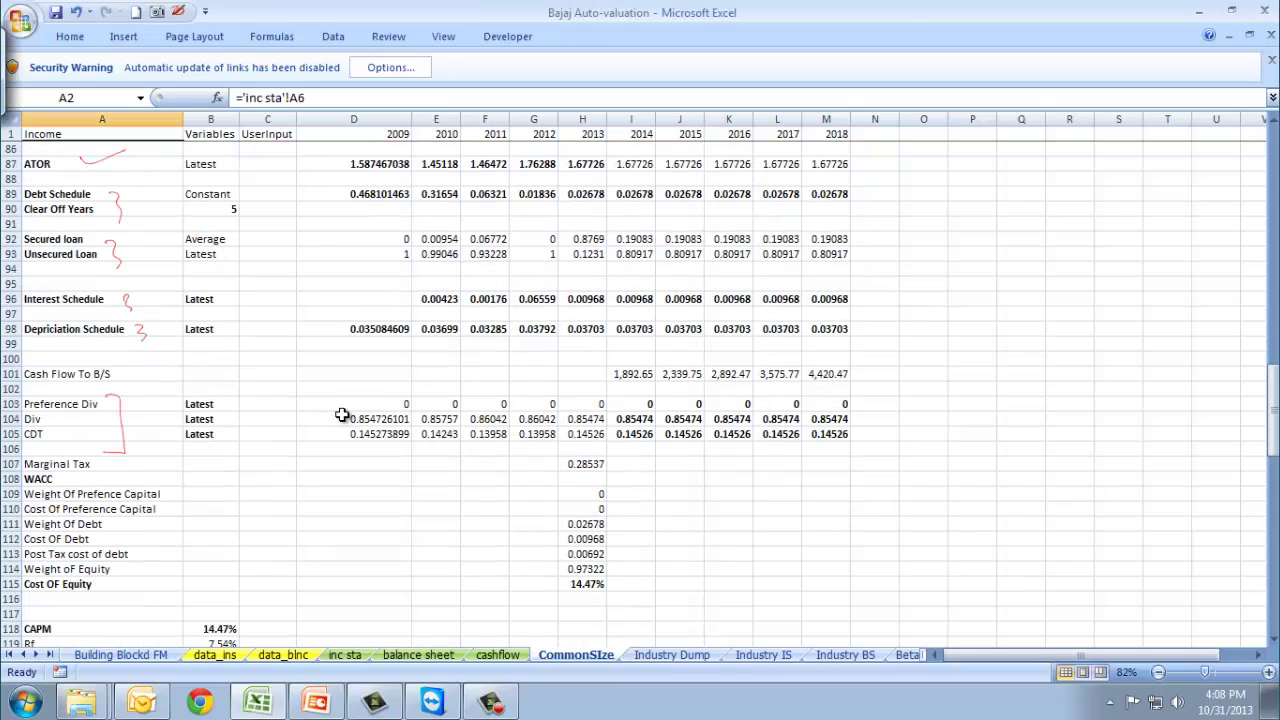
- Bracket the WACC rows down to Cost Of Equity in red ink
left_click(178, 11)
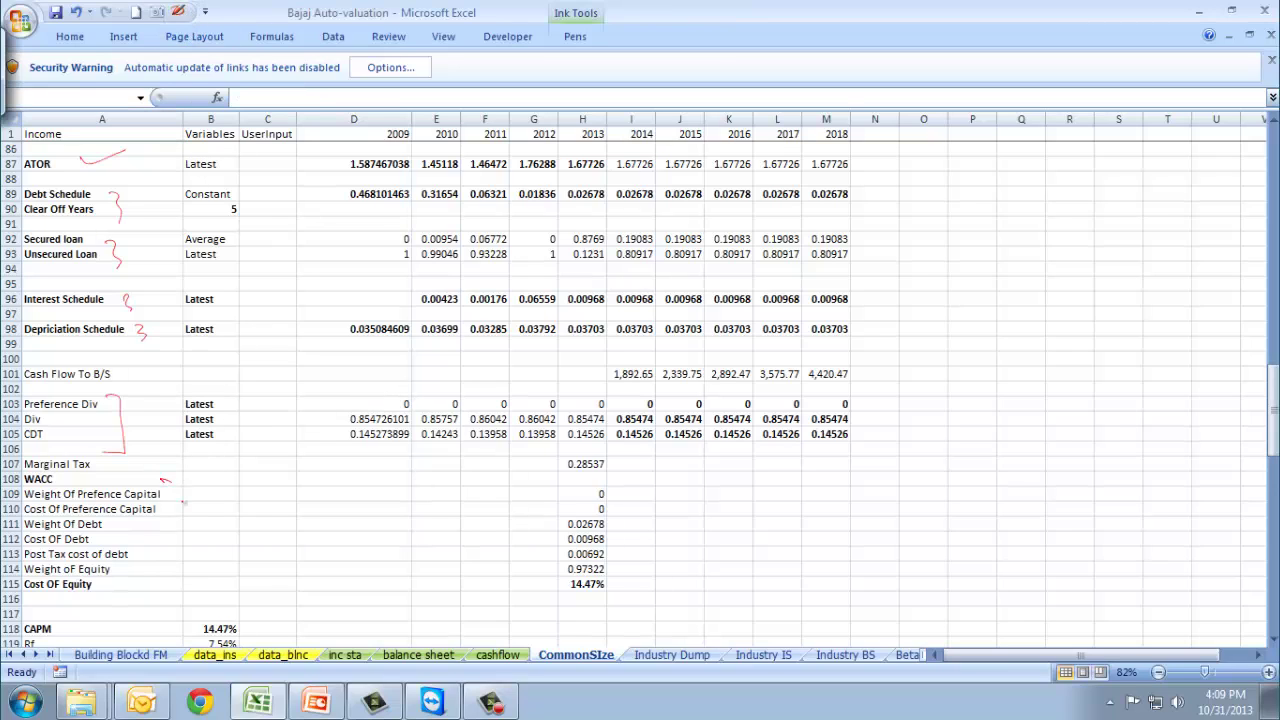
left_click_drag(186, 518, 146, 592)
key("Escape")
scroll(980, 460, "down", 4)
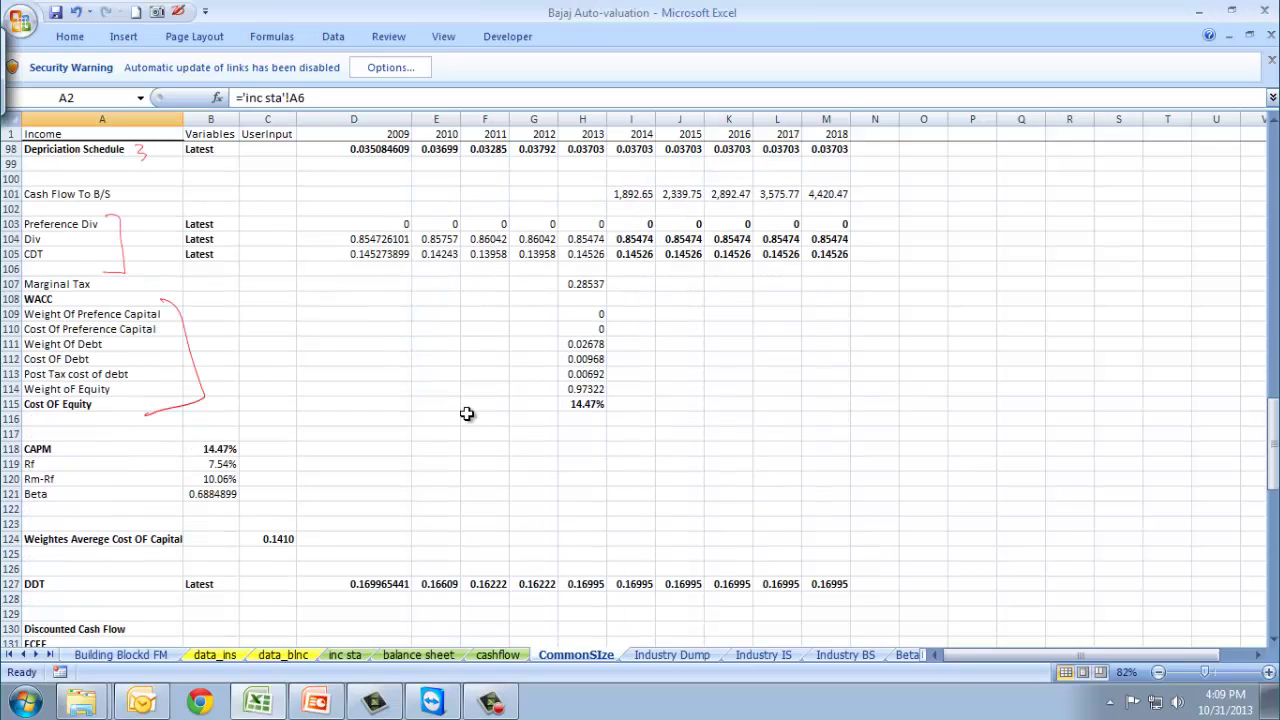
- Select the CAPM inputs Rf, Rm-Rf and Beta, then the Discounted Cash Flow FCFF rows
left_click_drag(117, 446, 214, 496)
scroll(322, 517, "down", 7)
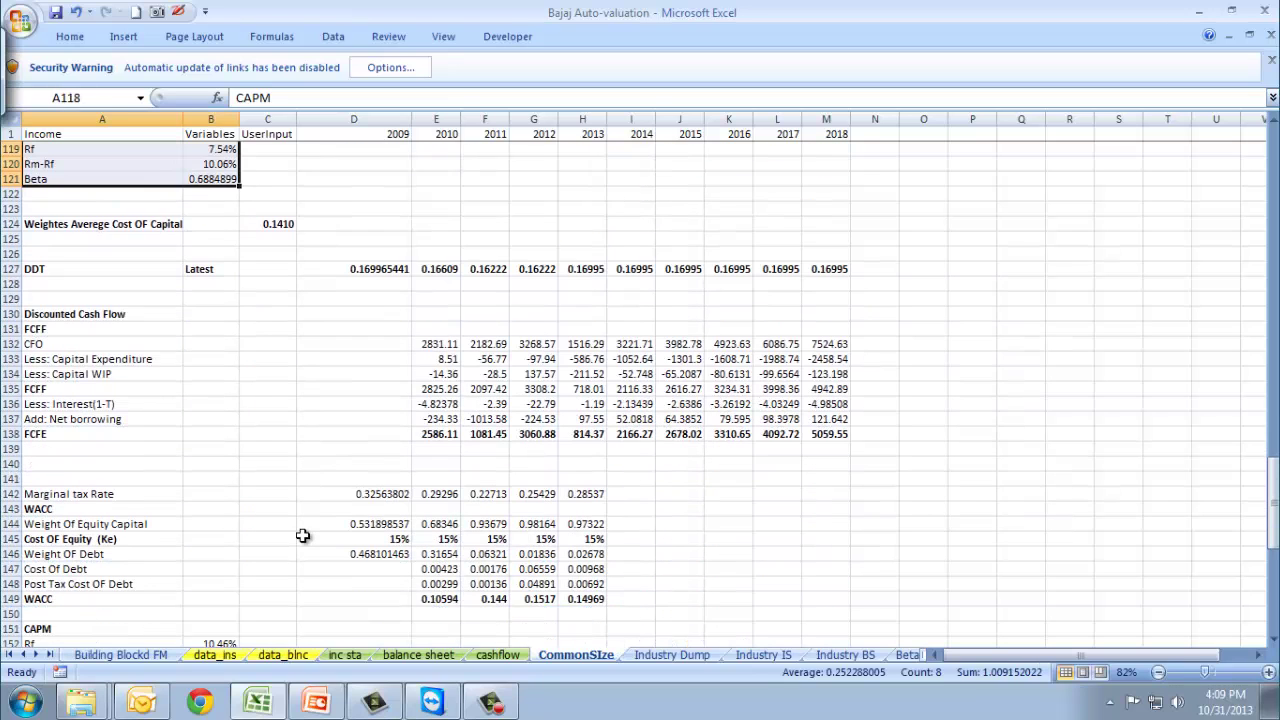
left_click(155, 318)
scroll(155, 330, "down", 3)
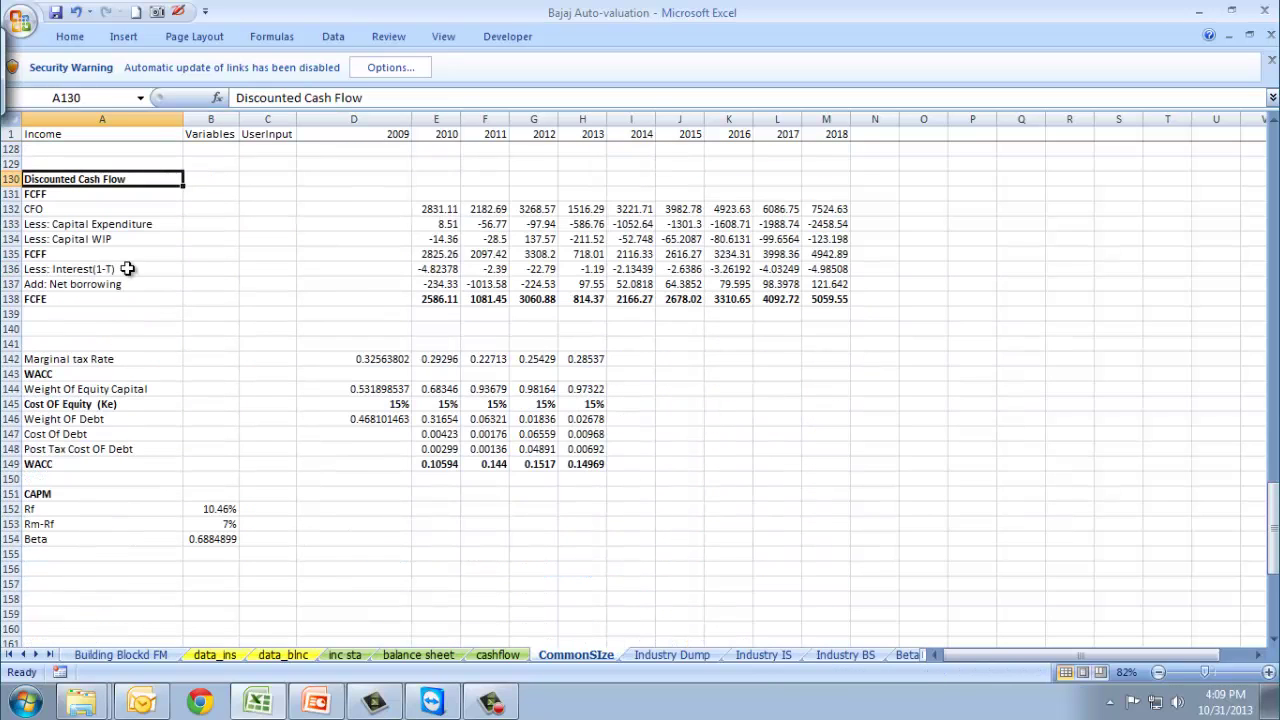
left_click(62, 193)
left_click(76, 268)
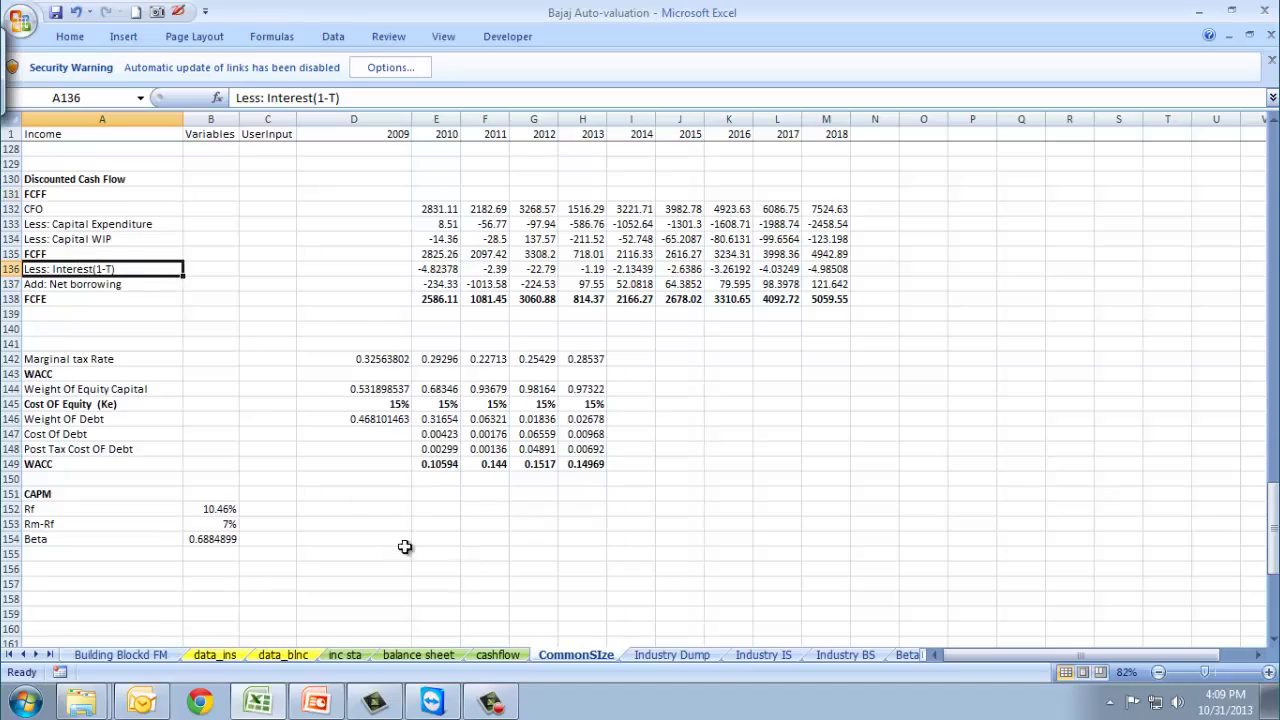
- Flip through Industry Dump and Industry IS, ending on Industry BS's Networth and Total Debt totals
left_click(656, 654)
scroll(523, 506, "up", 20)
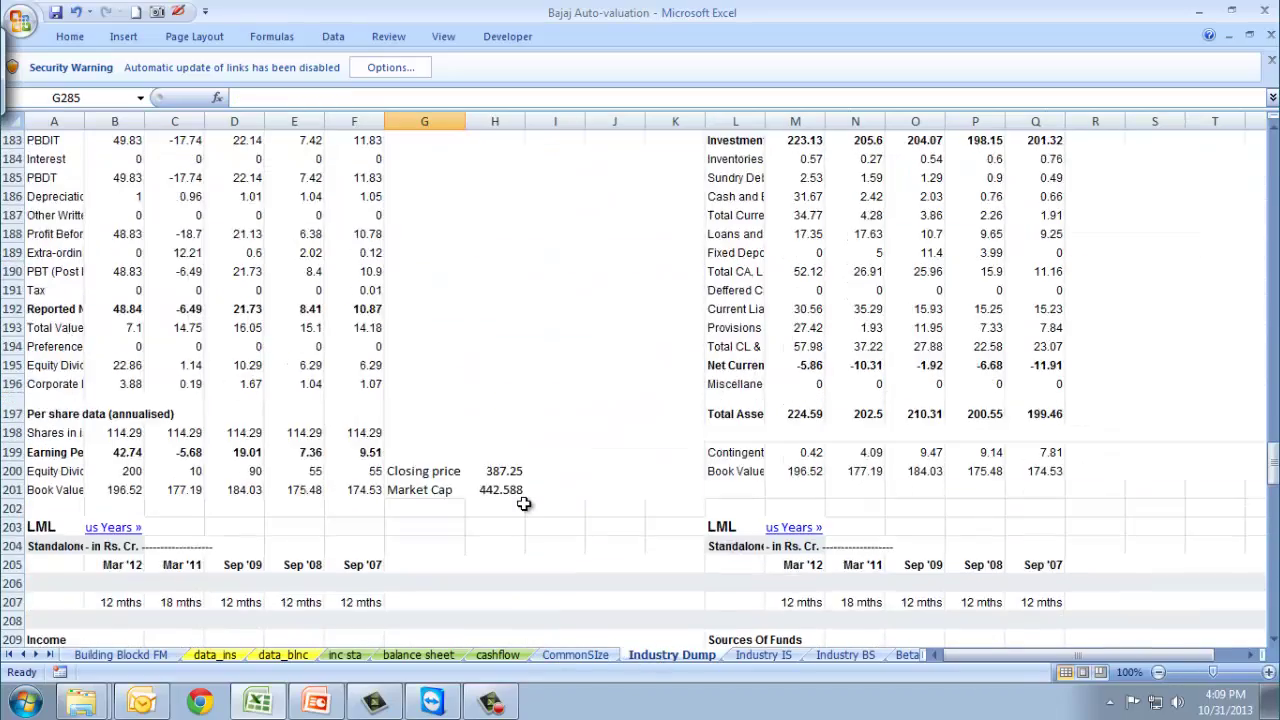
scroll(583, 342, "up", 20)
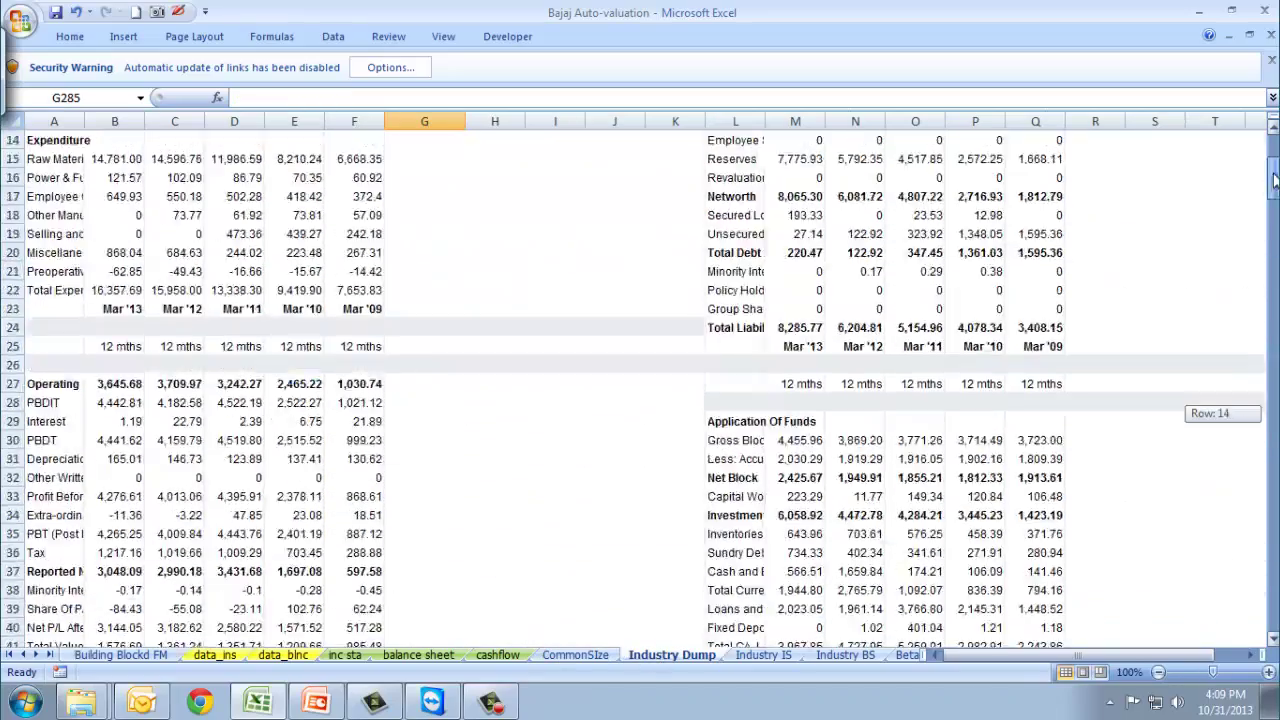
left_click(763, 654)
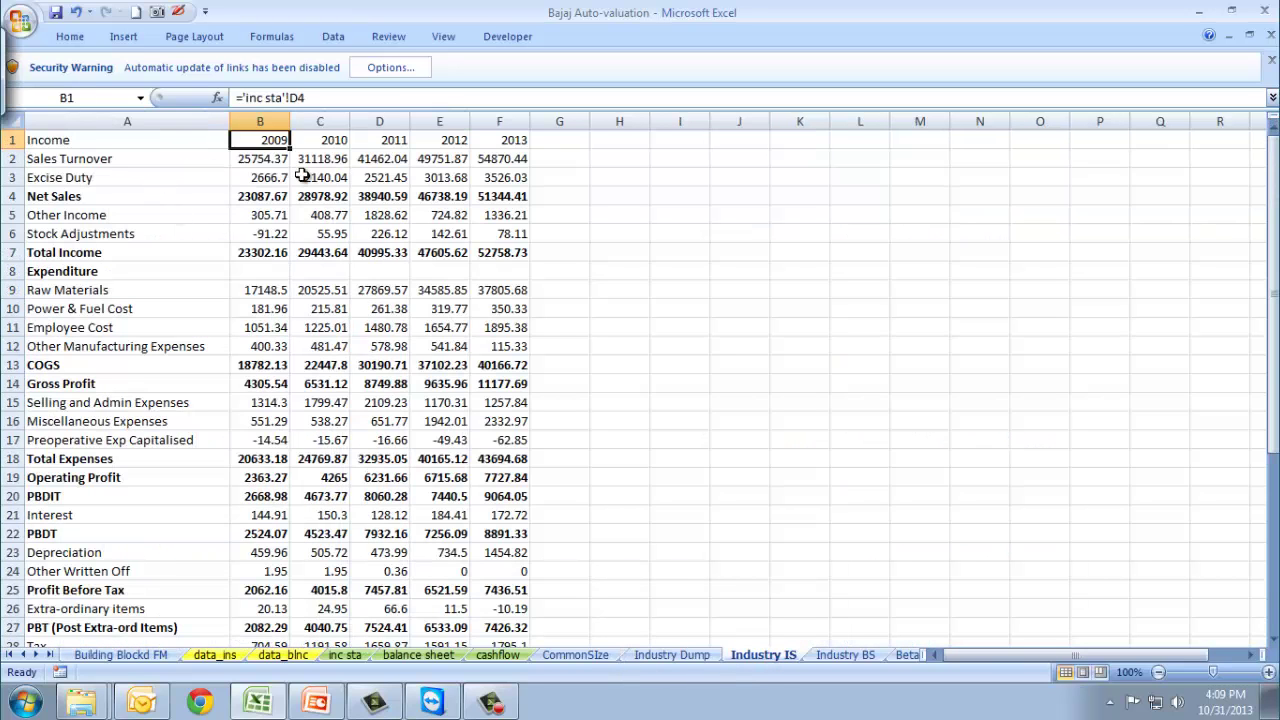
left_click(845, 655)
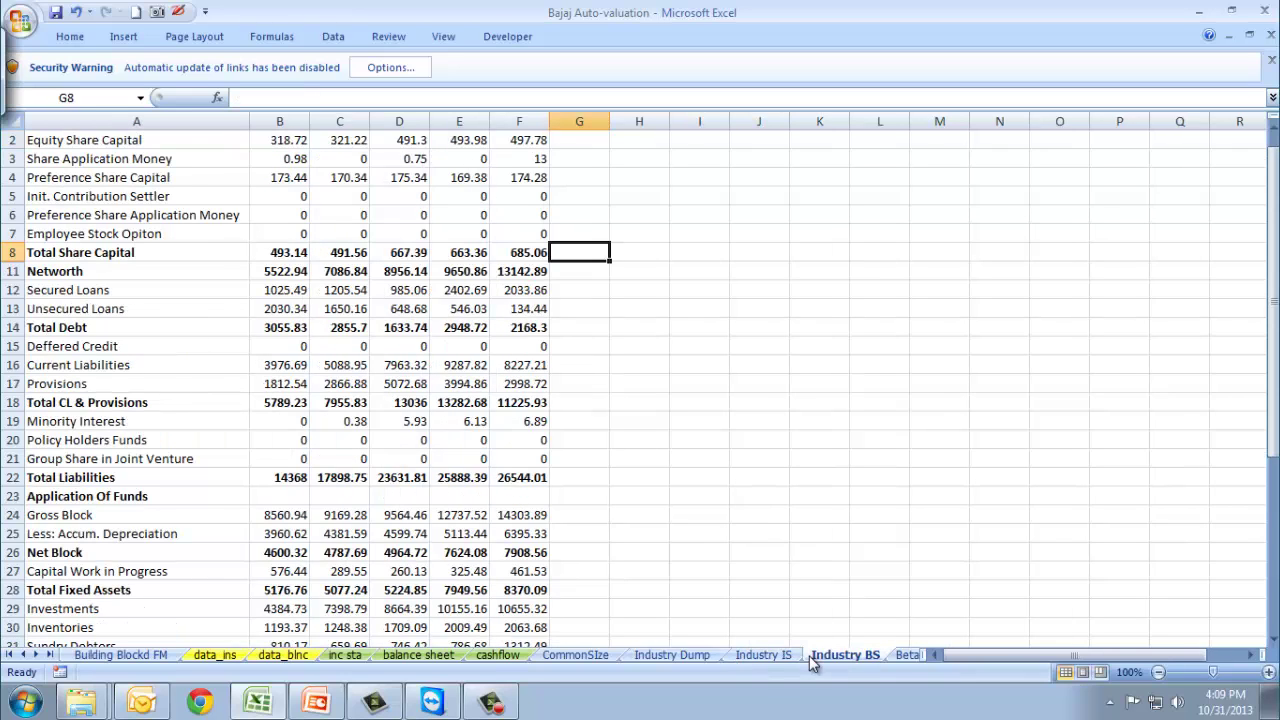
- On the Beta sheet, handwrite Cov(ri,rm)/Var(rm) in red ink beside the Betas
key("ctrl+Page_Down")
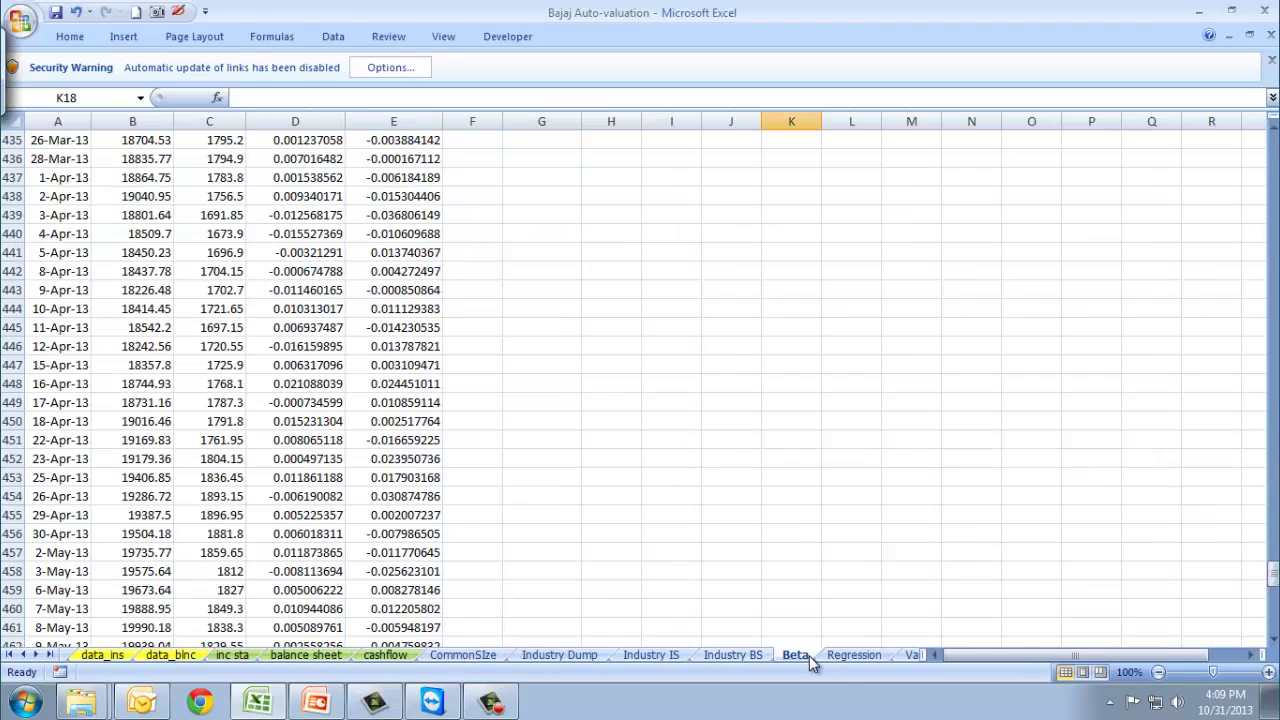
key("Up")
key("Up")
key("Up")
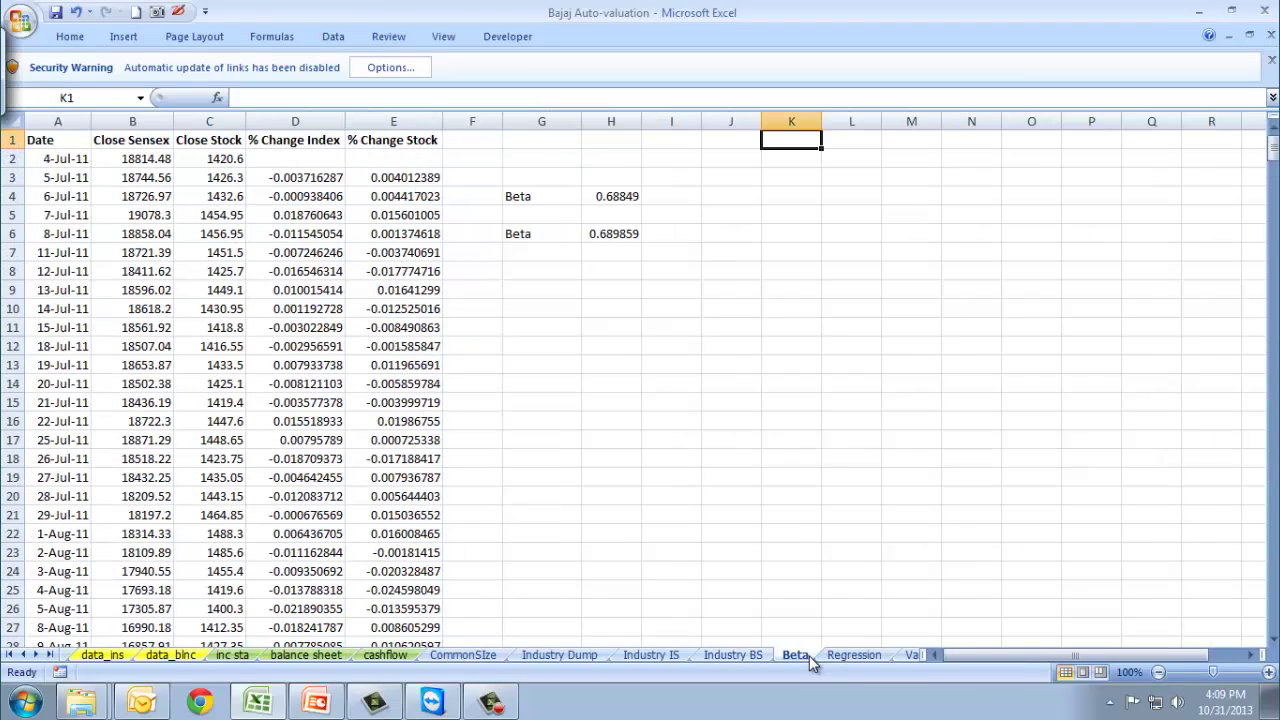
left_click(180, 12)
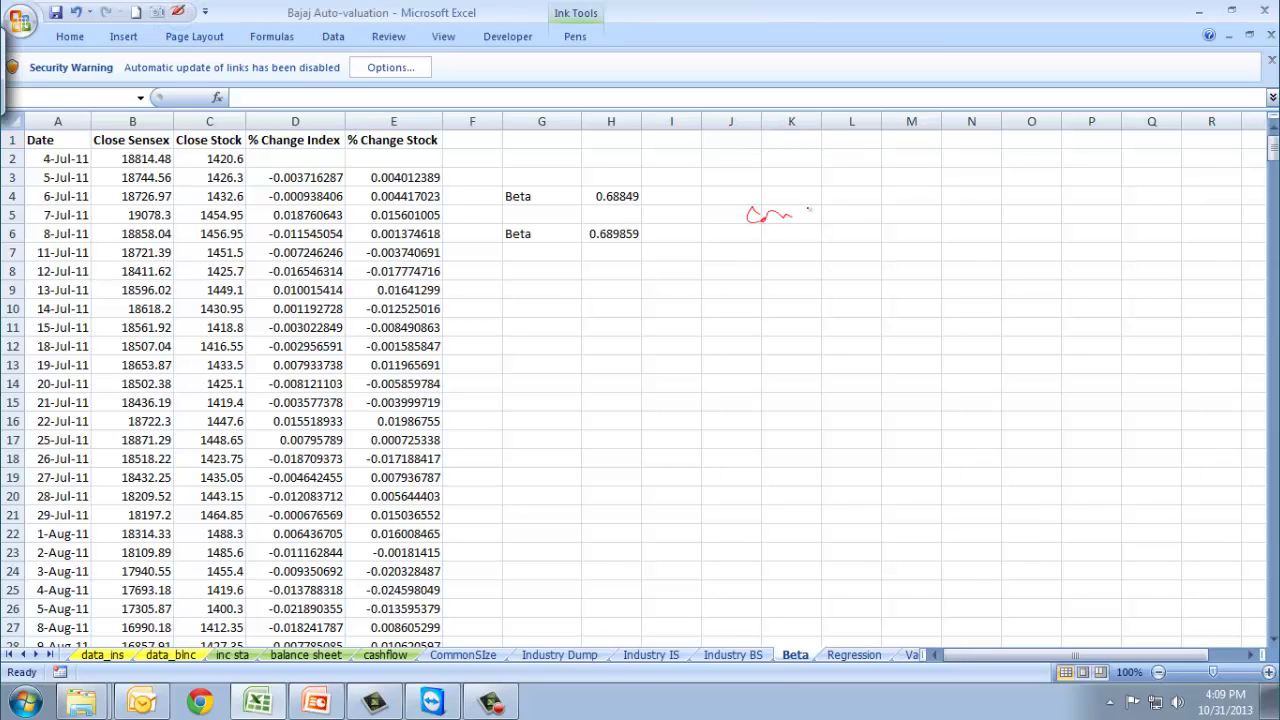
left_click_drag(846, 203, 852, 213)
left_click_drag(860, 207, 902, 200)
left_click_drag(757, 243, 854, 228)
mouse_move(789, 250)
left_mouse_down()
mouse_move(805, 266)
mouse_move(855, 260)
left_mouse_up()
left_click_drag(868, 256, 888, 246)
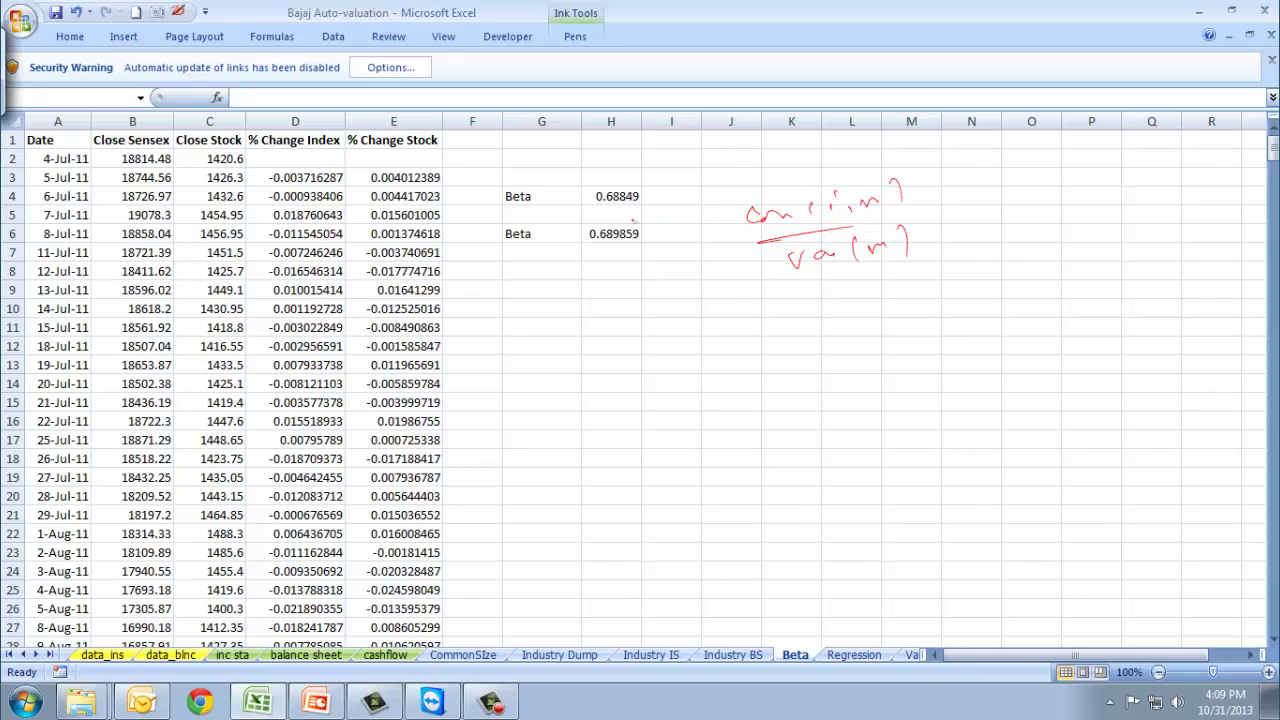
- Label the first Beta (0.68849) as cov and note the second (0.689859) as slope of SML
left_click_drag(496, 185, 532, 172)
left_click_drag(688, 178, 704, 176)
left_click_drag(706, 172, 722, 170)
mouse_move(532, 214)
left_mouse_down()
mouse_move(496, 218)
mouse_move(546, 242)
mouse_move(538, 220)
left_mouse_up()
left_click_drag(598, 250, 612, 258)
mouse_move(602, 252)
left_mouse_down()
mouse_move(603, 274)
mouse_move(722, 282)
left_mouse_up()
left_click_drag(658, 332, 740, 340)
left_click_drag(638, 384, 766, 340)
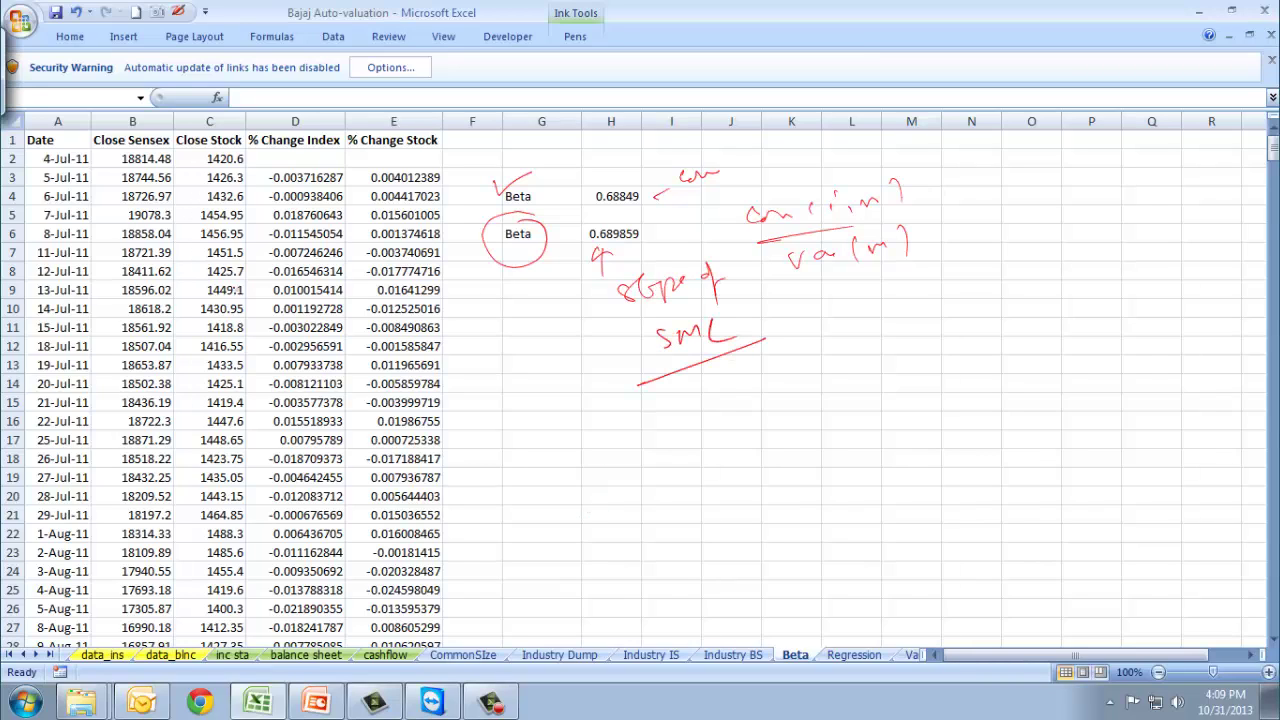
- Circle both Beta values, then check the formulas behind them in H4 and H6
mouse_move(175, 162)
left_mouse_down()
mouse_move(282, 153)
mouse_move(372, 178)
left_mouse_up()
mouse_move(664, 182)
left_mouse_down()
mouse_move(592, 178)
mouse_move(686, 176)
left_mouse_up()
mouse_move(646, 222)
left_mouse_down()
mouse_move(574, 232)
mouse_move(640, 222)
left_mouse_up()
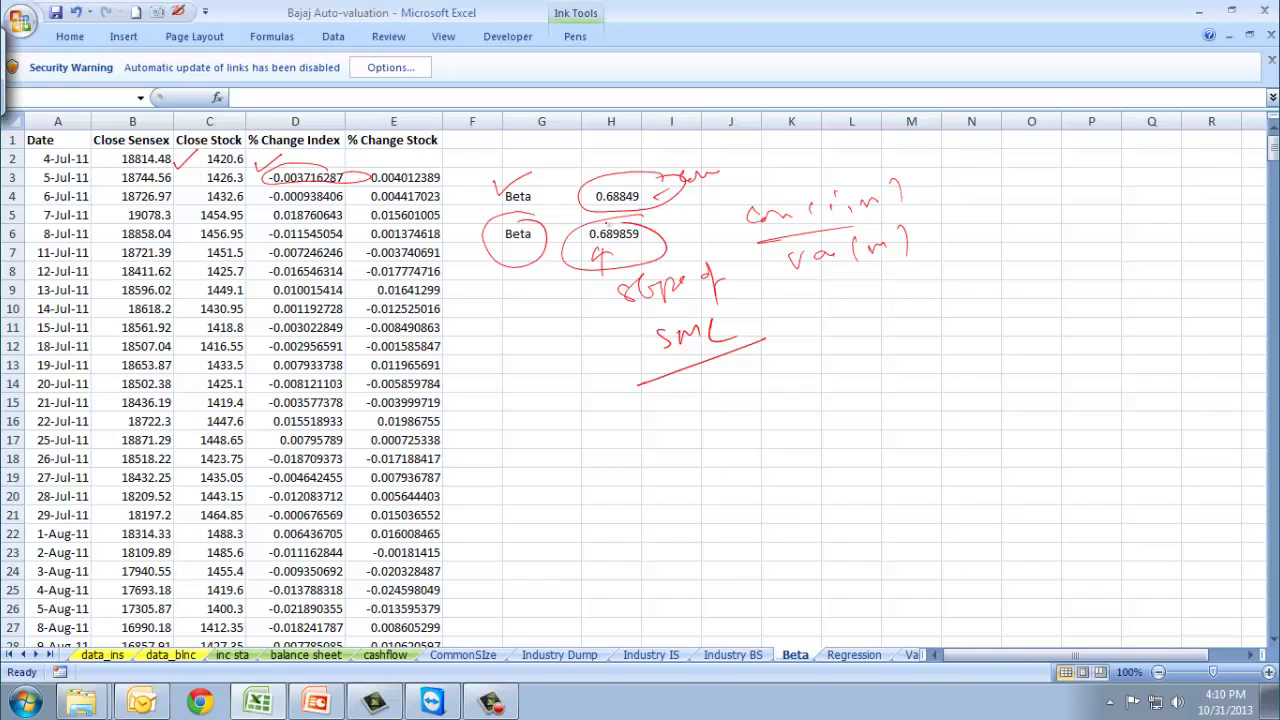
key("Escape")
left_click(625, 197)
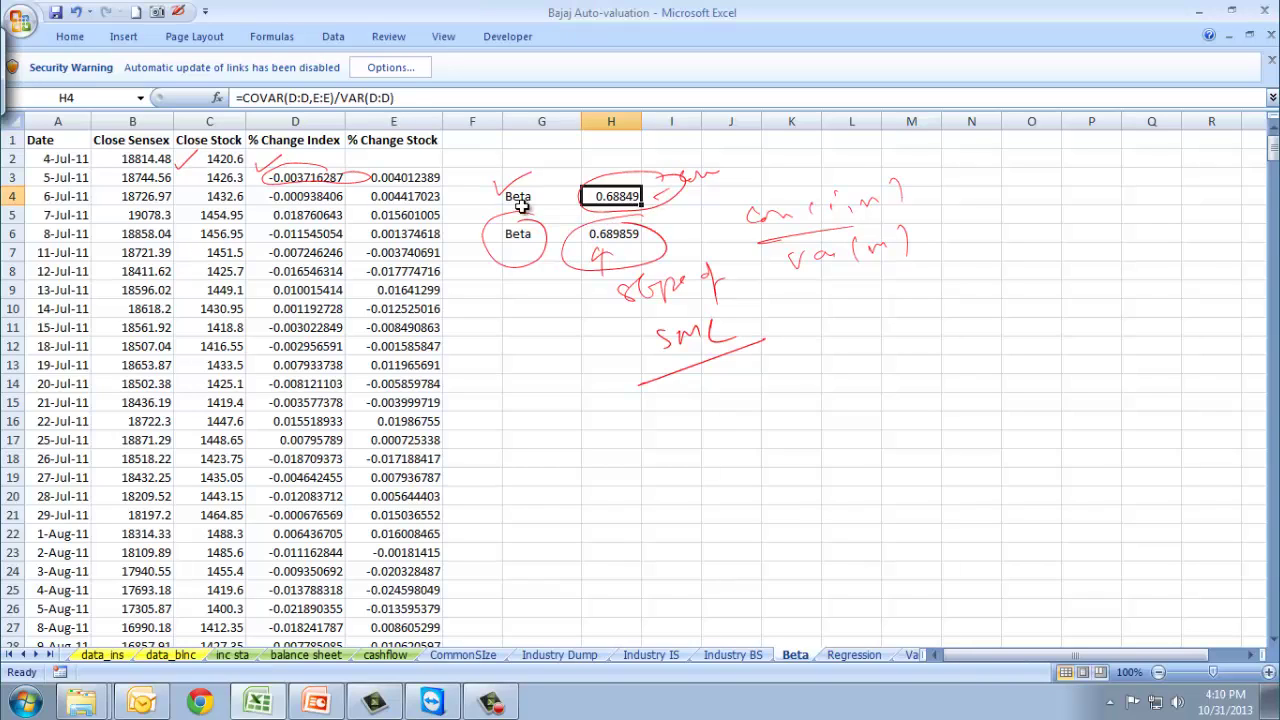
left_click(605, 238)
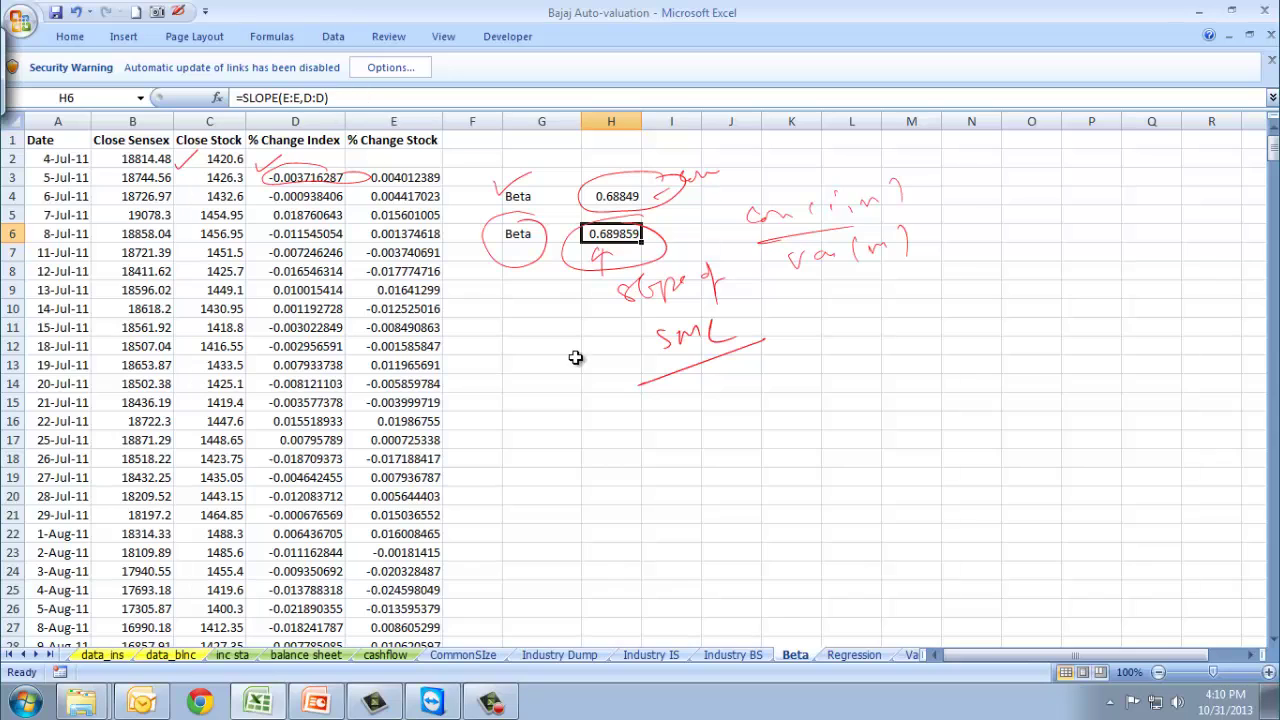
- On the Regression sheet, handwrite the Economy, Industry, Company chain beside the data
left_click(852, 655)
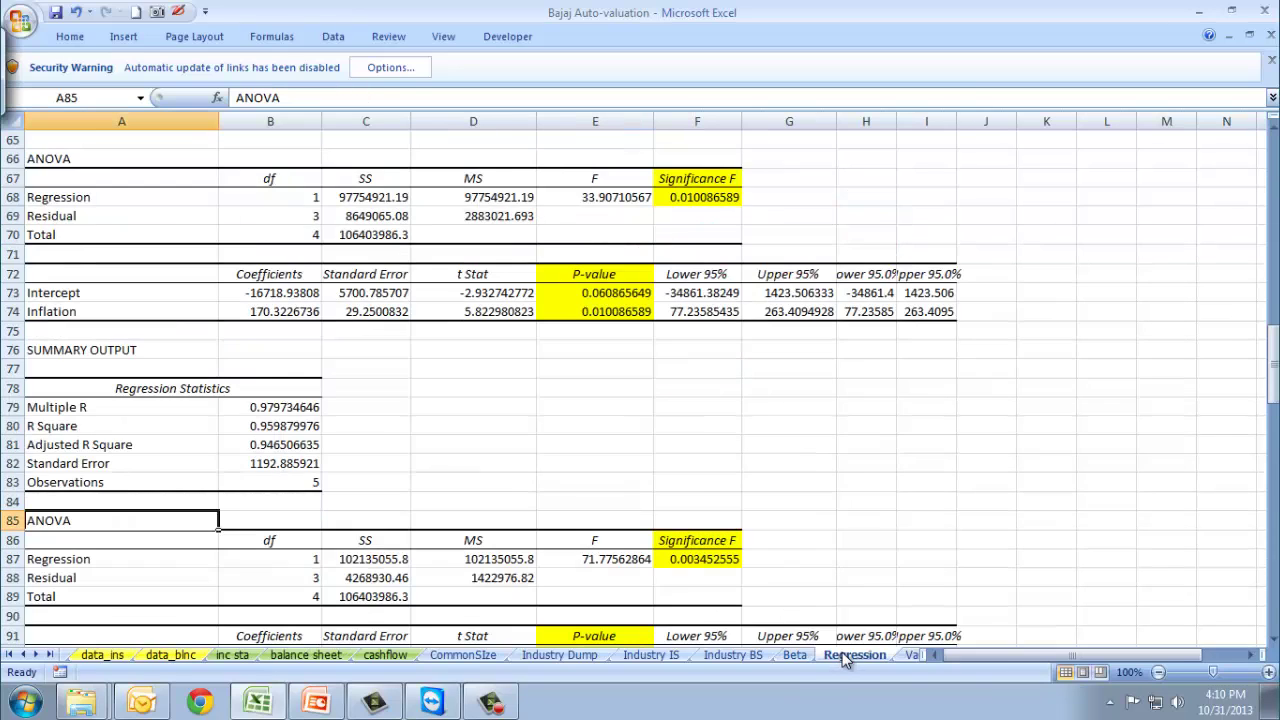
left_click_drag(1273, 360, 1274, 150)
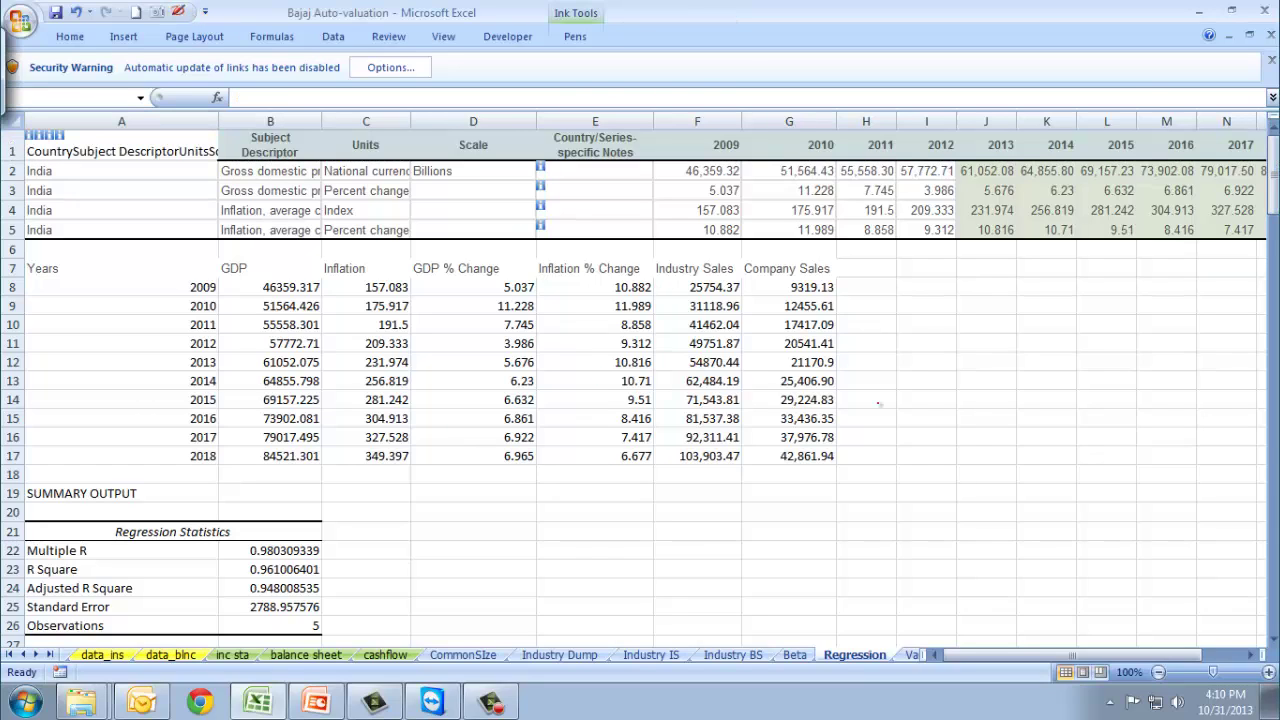
mouse_move(527, 212)
left_mouse_down()
mouse_move(514, 222)
mouse_move(540, 207)
left_mouse_up()
mouse_move(894, 285)
left_mouse_down()
mouse_move(1008, 300)
mouse_move(952, 326)
mouse_move(926, 374)
mouse_move(1016, 334)
mouse_move(1050, 342)
left_mouse_up()
left_click_drag(950, 425, 1080, 406)
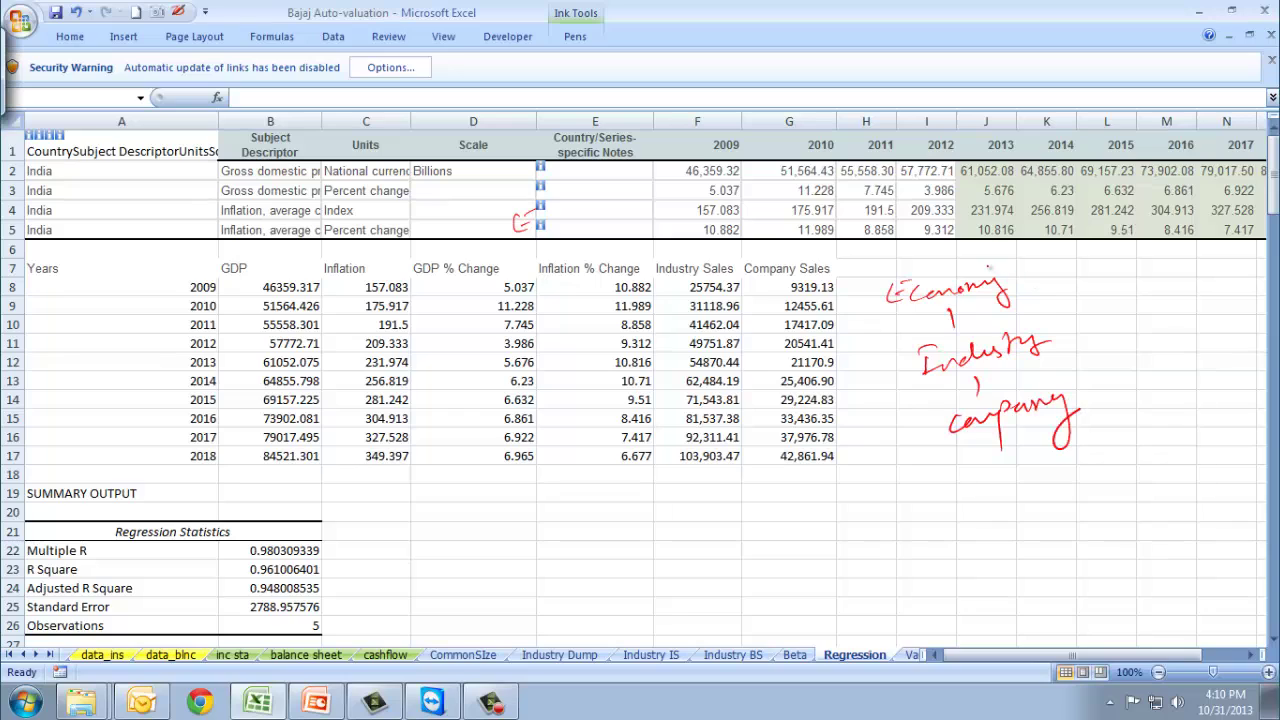
mouse_move(989, 267)
left_mouse_down()
mouse_move(1086, 422)
mouse_move(1066, 450)
left_mouse_up()
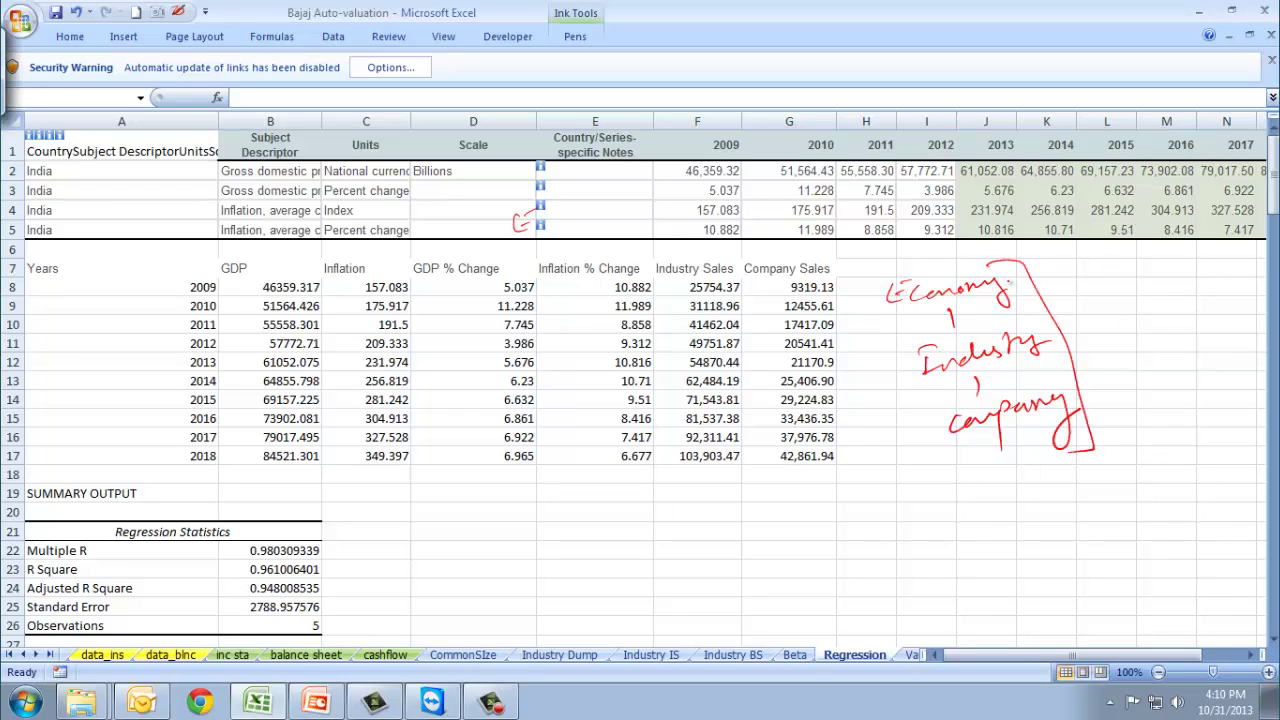
- Label Economy as the Indian economy and box the Economy–Industry–Company sketch
mouse_move(1008, 282)
left_mouse_down()
mouse_move(1208, 264)
mouse_move(1214, 288)
left_mouse_up()
left_click_drag(1116, 292, 1194, 282)
left_click_drag(1056, 340, 1090, 324)
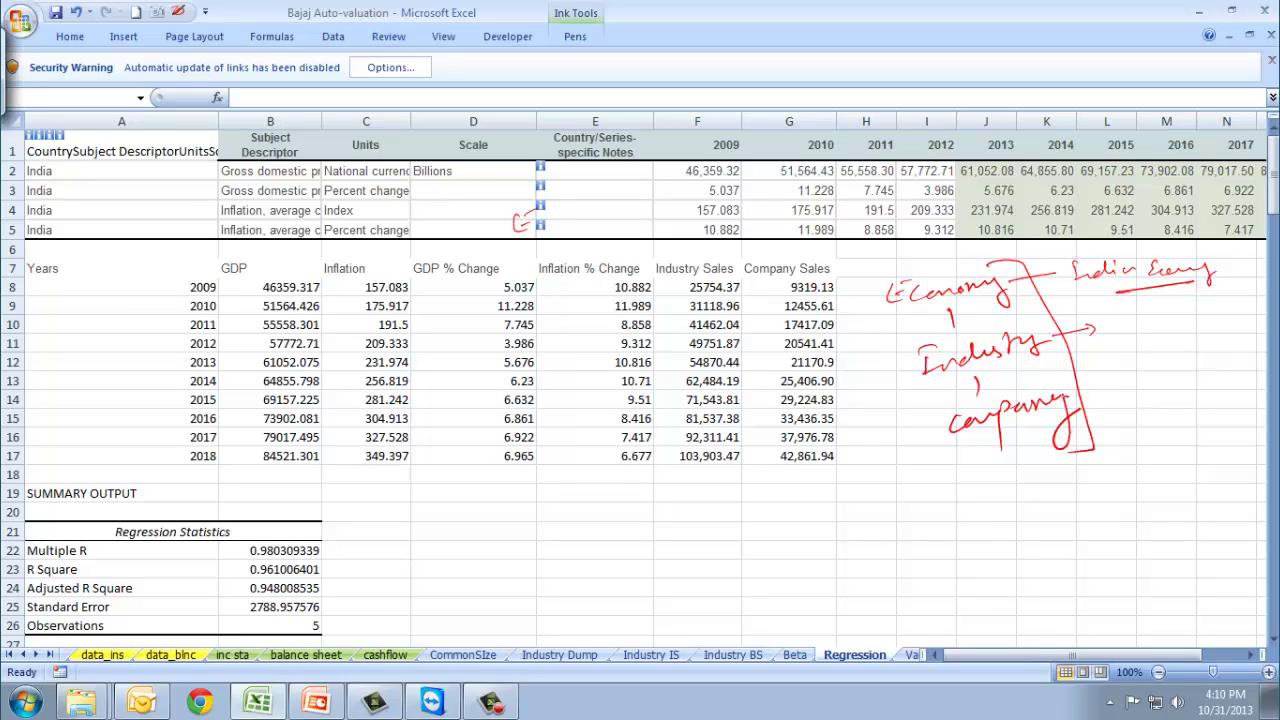
left_click_drag(1070, 400, 1120, 390)
mouse_move(890, 283)
left_mouse_down()
mouse_move(891, 402)
mouse_move(975, 448)
left_mouse_up()
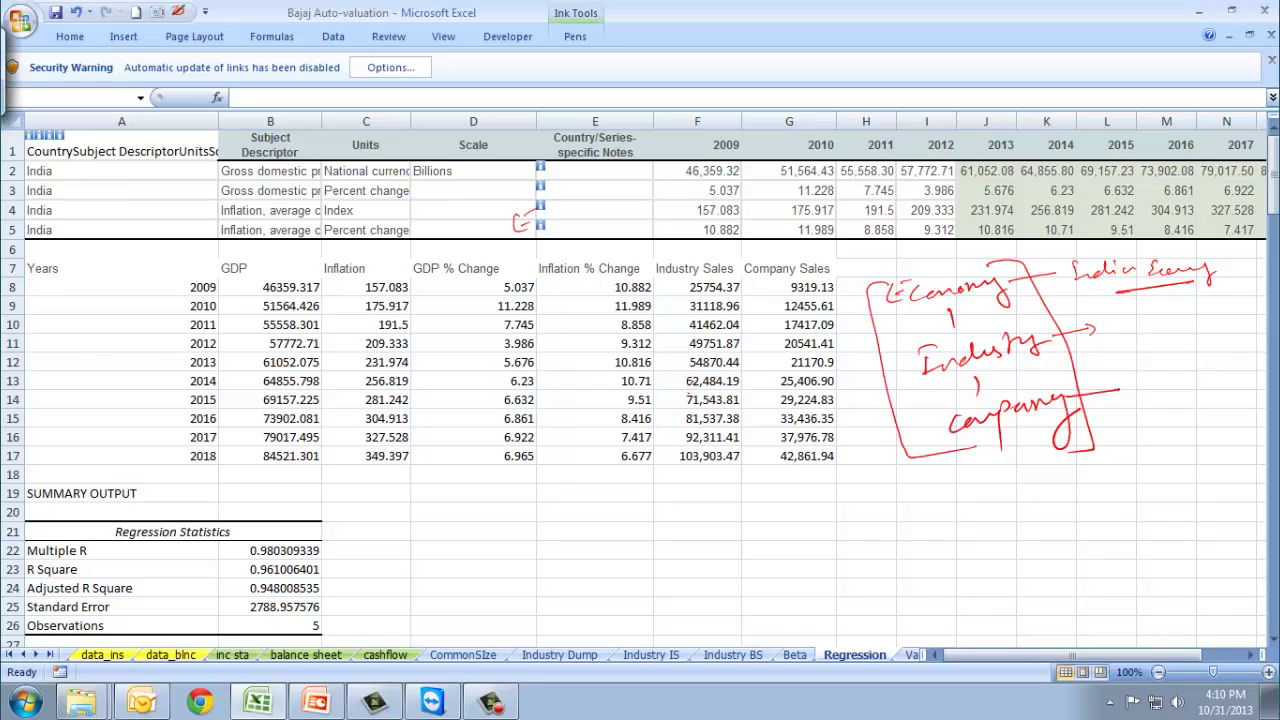
- Circle the 2014 and 2015 Industry Sales figures, arrow GDP to Industry Sales, and write EIC
mouse_move(700, 372)
left_mouse_down()
mouse_move(684, 384)
mouse_move(700, 371)
mouse_move(738, 404)
mouse_move(746, 388)
left_mouse_up()
mouse_move(327, 398)
left_mouse_down()
mouse_move(566, 358)
mouse_move(678, 388)
mouse_move(670, 396)
left_mouse_up()
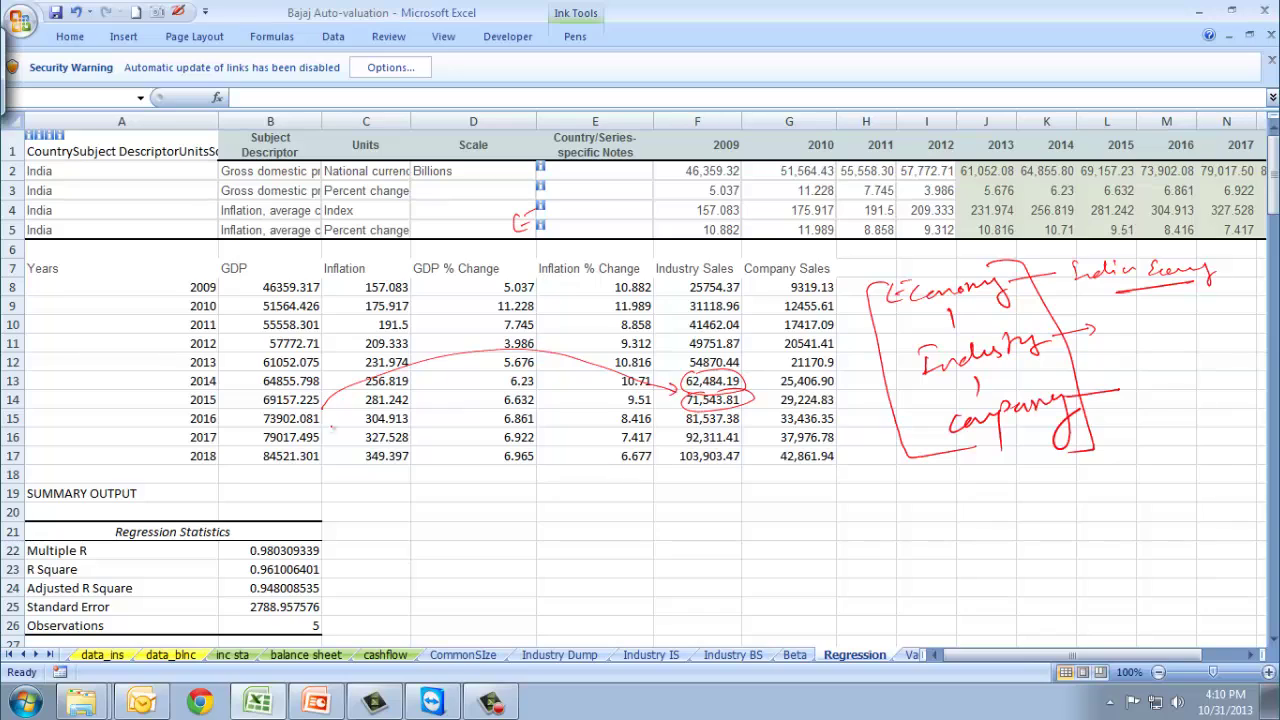
left_click_drag(332, 427, 358, 408)
left_click_drag(728, 372, 766, 390)
mouse_move(842, 492)
left_mouse_down()
mouse_move(880, 472)
mouse_move(898, 498)
left_mouse_up()
- Scroll through the ANOVA tables below the regression data
scroll(490, 496, "down", 7)
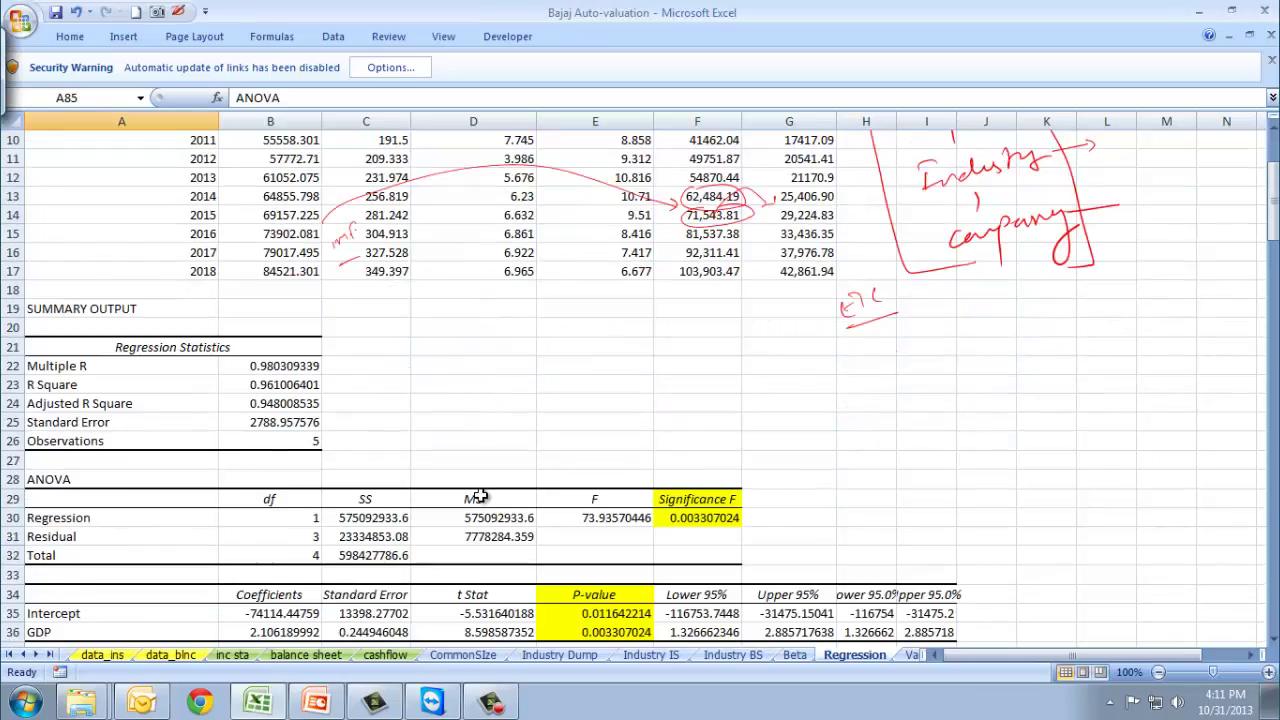
scroll(480, 410, "down", 15)
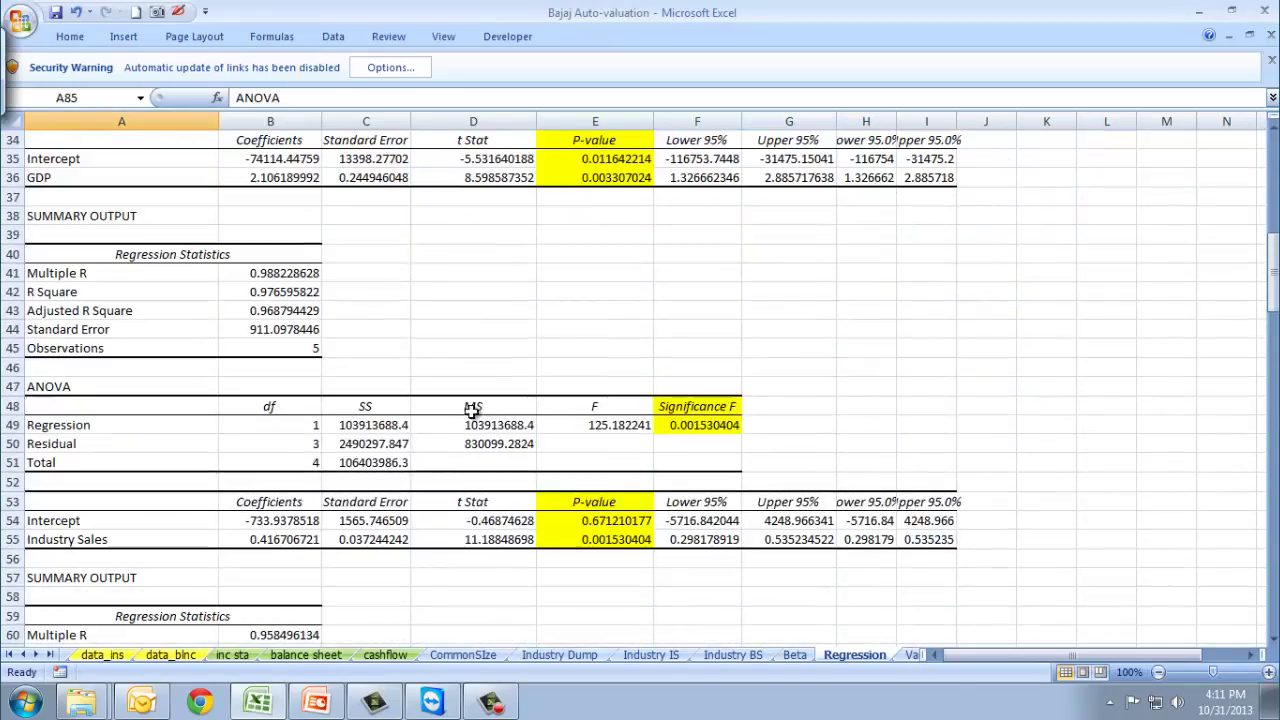
scroll(475, 443, "down", 6)
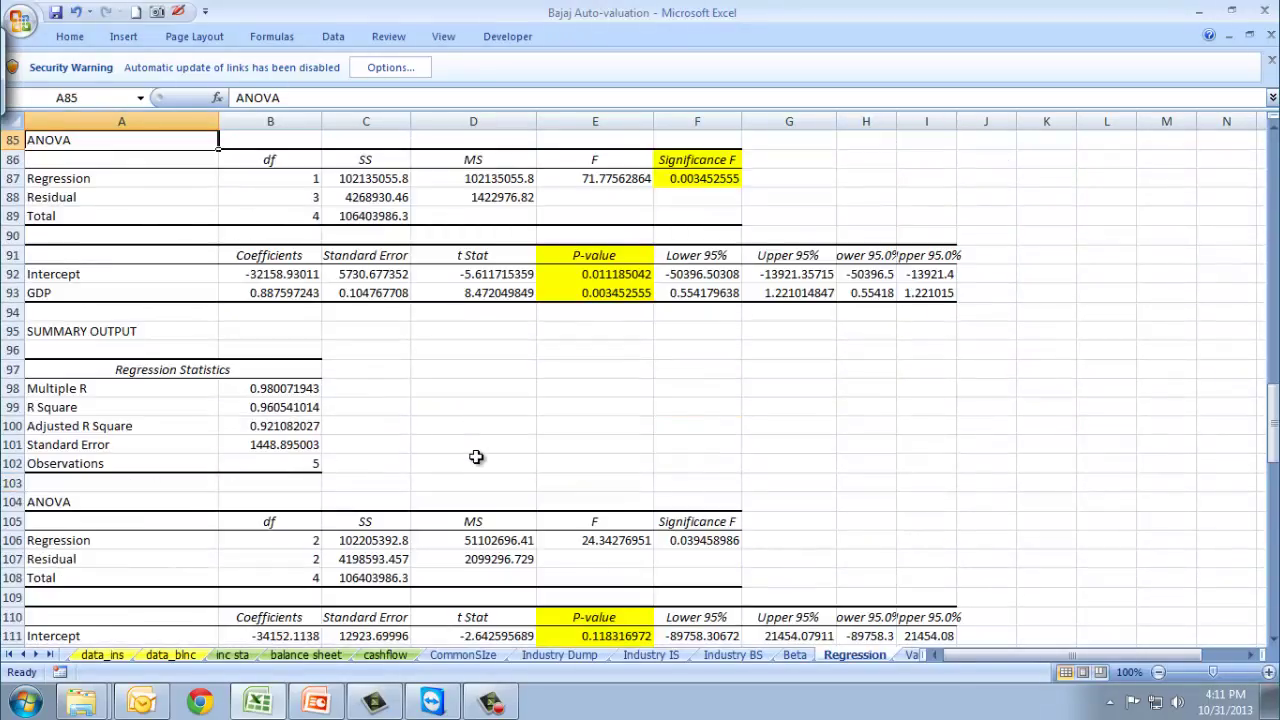
scroll(476, 457, "up", 20)
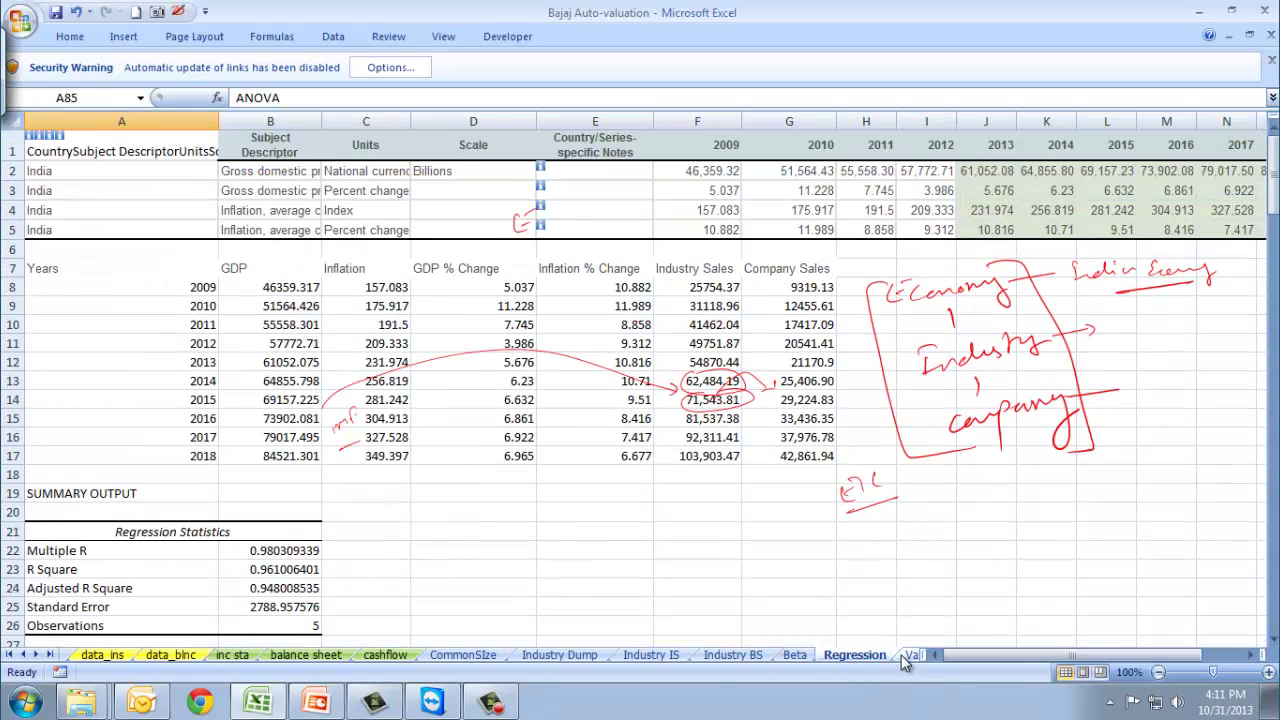
- Go to the Discounting Of Cash Flow section of the Valuation sheet
left_click(905, 655)
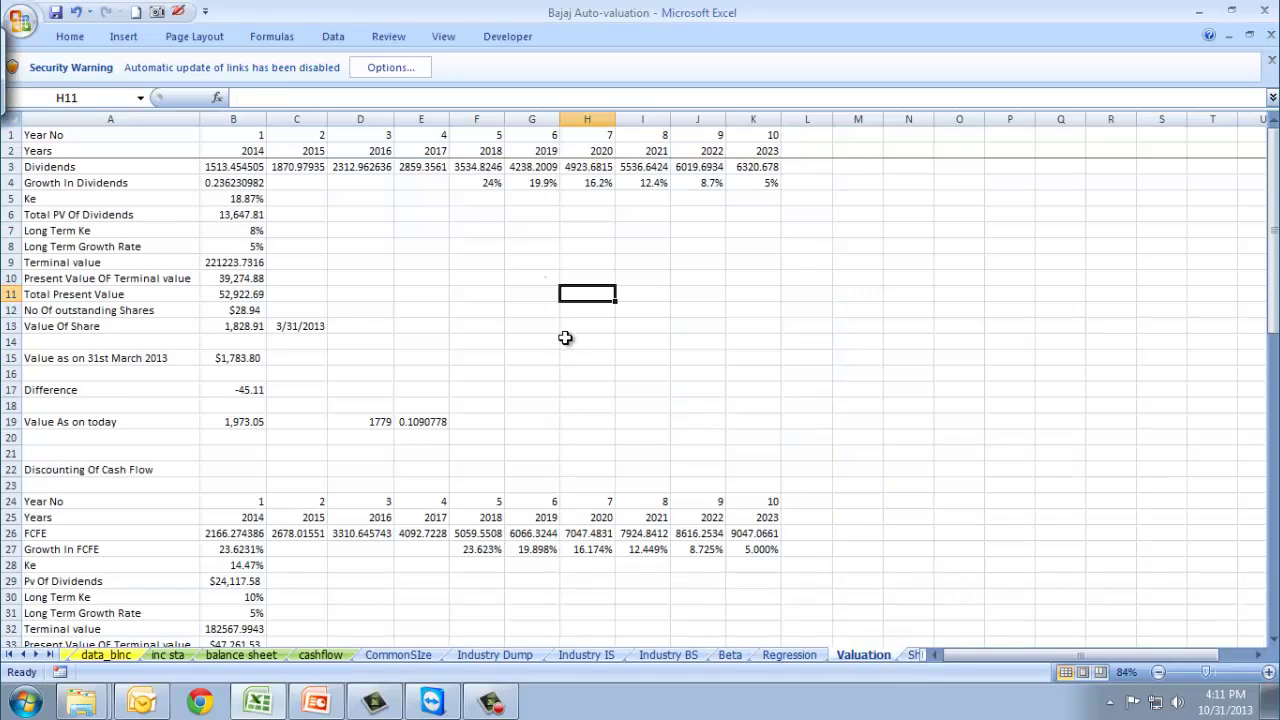
left_click(126, 167)
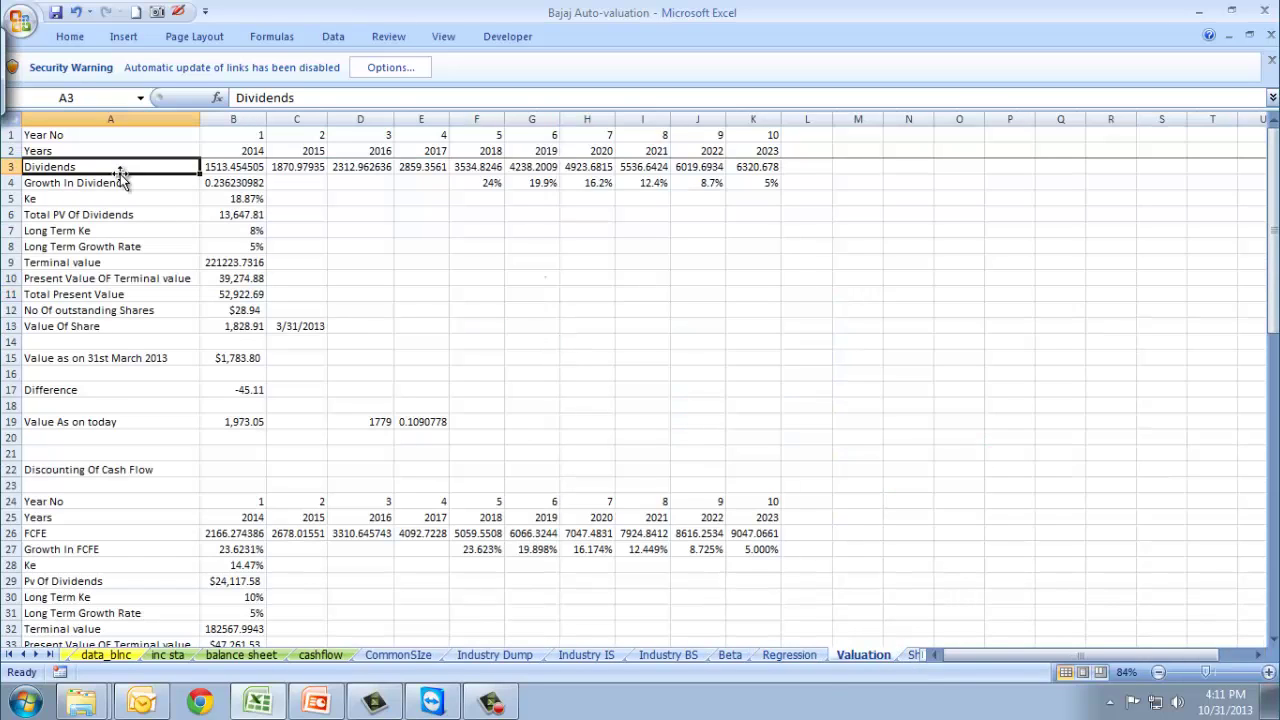
scroll(248, 394, "down", 3)
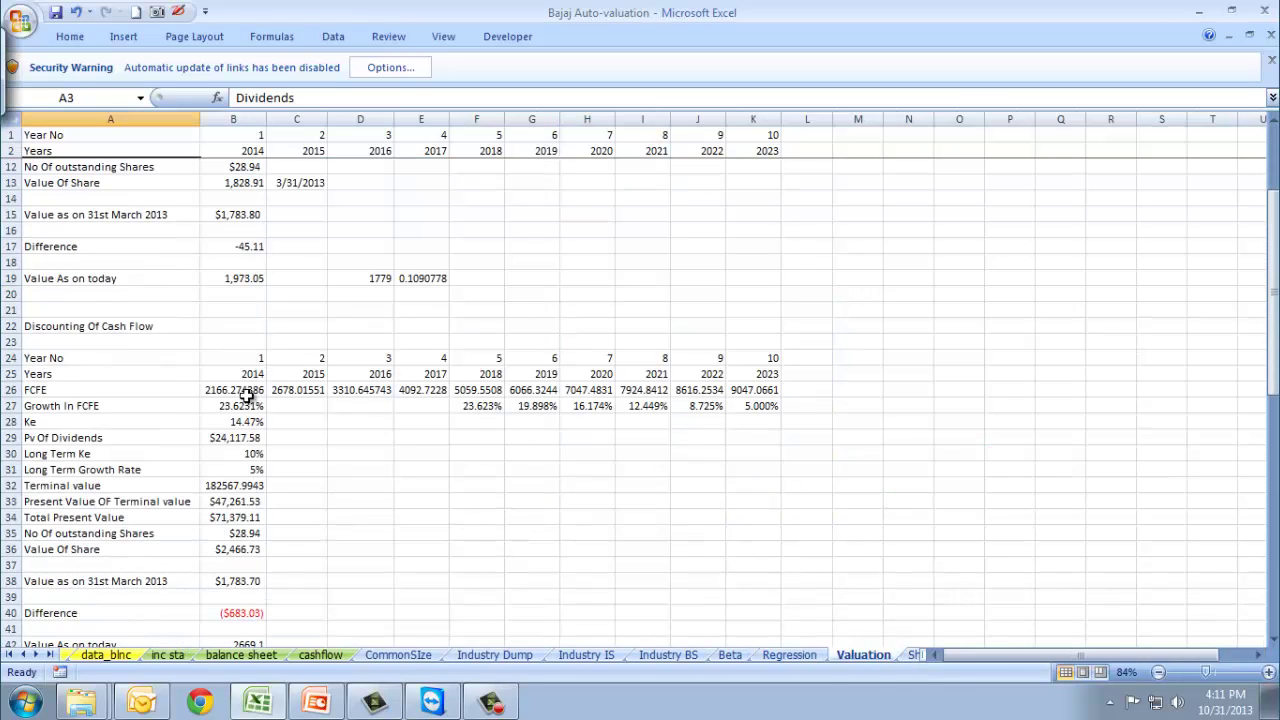
left_click(75, 326)
scroll(247, 397, "down", 1)
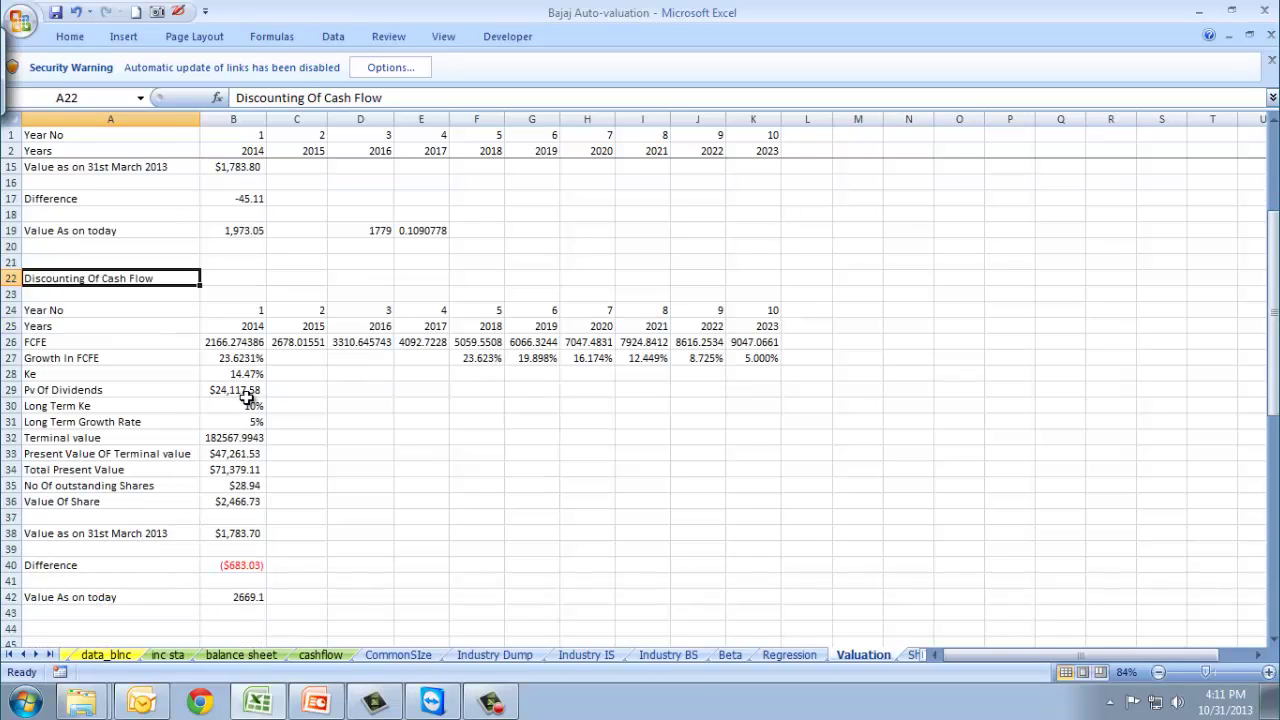
- Handwrite and underline FCFE, then write and circle FCFF beside the cash flow table
left_click(174, 12)
mouse_move(357, 402)
left_mouse_down()
mouse_move(355, 428)
mouse_move(368, 406)
left_mouse_up()
left_click_drag(382, 403, 388, 413)
left_click_drag(386, 404, 396, 401)
left_click_drag(418, 396, 412, 404)
mouse_move(338, 452)
left_mouse_down()
mouse_move(446, 405)
mouse_move(468, 438)
left_mouse_up()
mouse_move(468, 420)
left_mouse_down()
mouse_move(484, 414)
mouse_move(484, 428)
left_mouse_up()
mouse_move(502, 410)
left_mouse_down()
mouse_move(500, 428)
mouse_move(528, 410)
left_mouse_up()
mouse_move(532, 402)
left_mouse_down()
mouse_move(528, 420)
mouse_move(556, 385)
left_mouse_up()
mouse_move(555, 394)
left_mouse_down()
mouse_move(442, 452)
mouse_move(530, 400)
left_mouse_up()
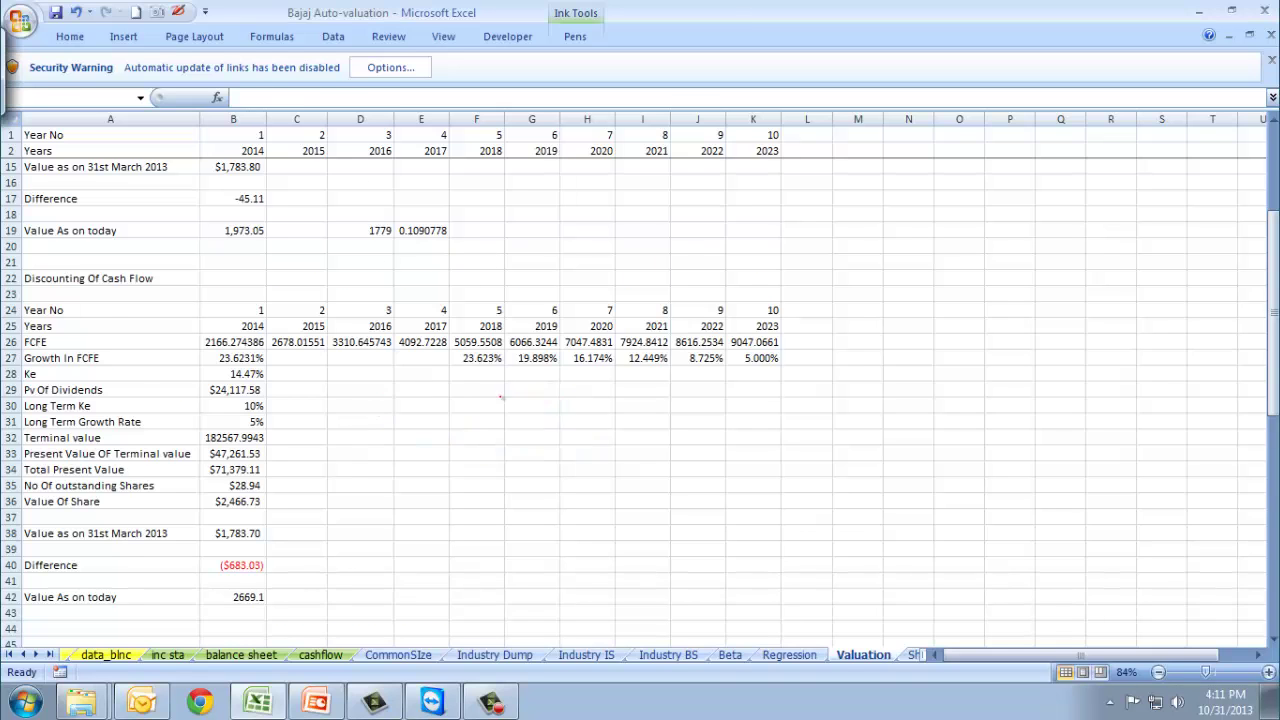
scroll(500, 394, "down", 7)
key("Escape")
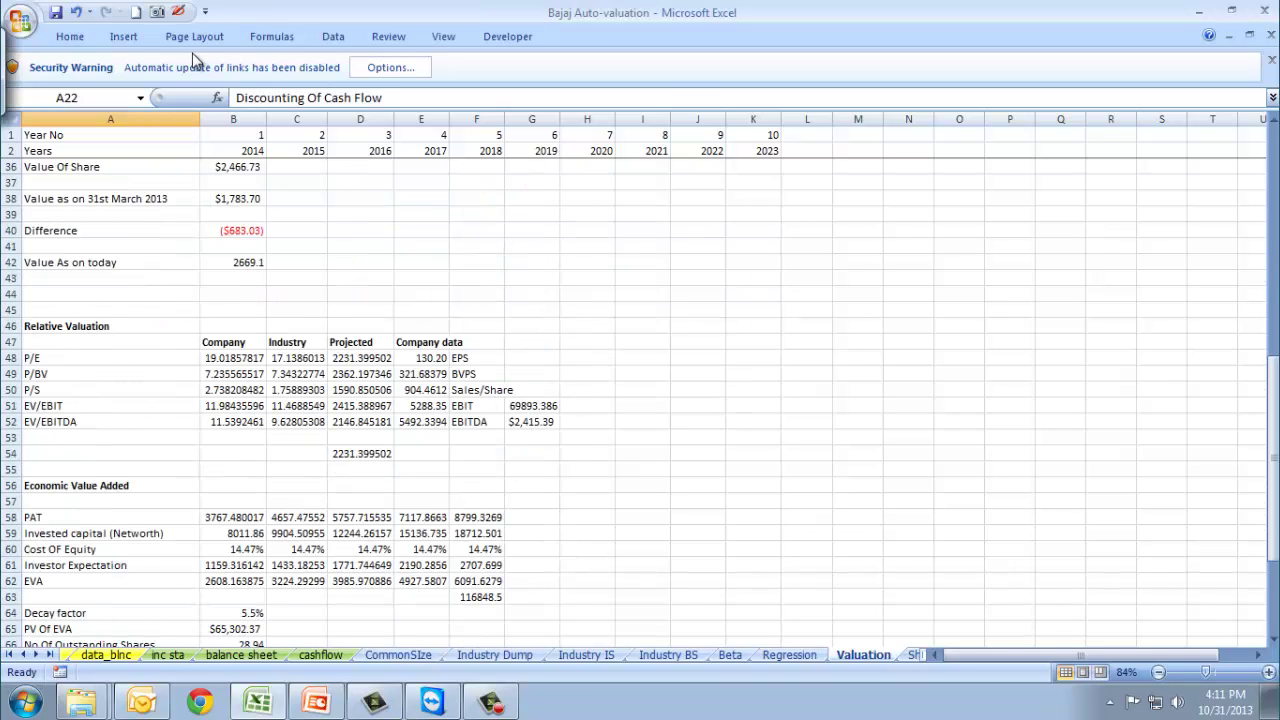
- Tick the relative valuation multiples in red ink and label them Comparables
left_click(178, 11)
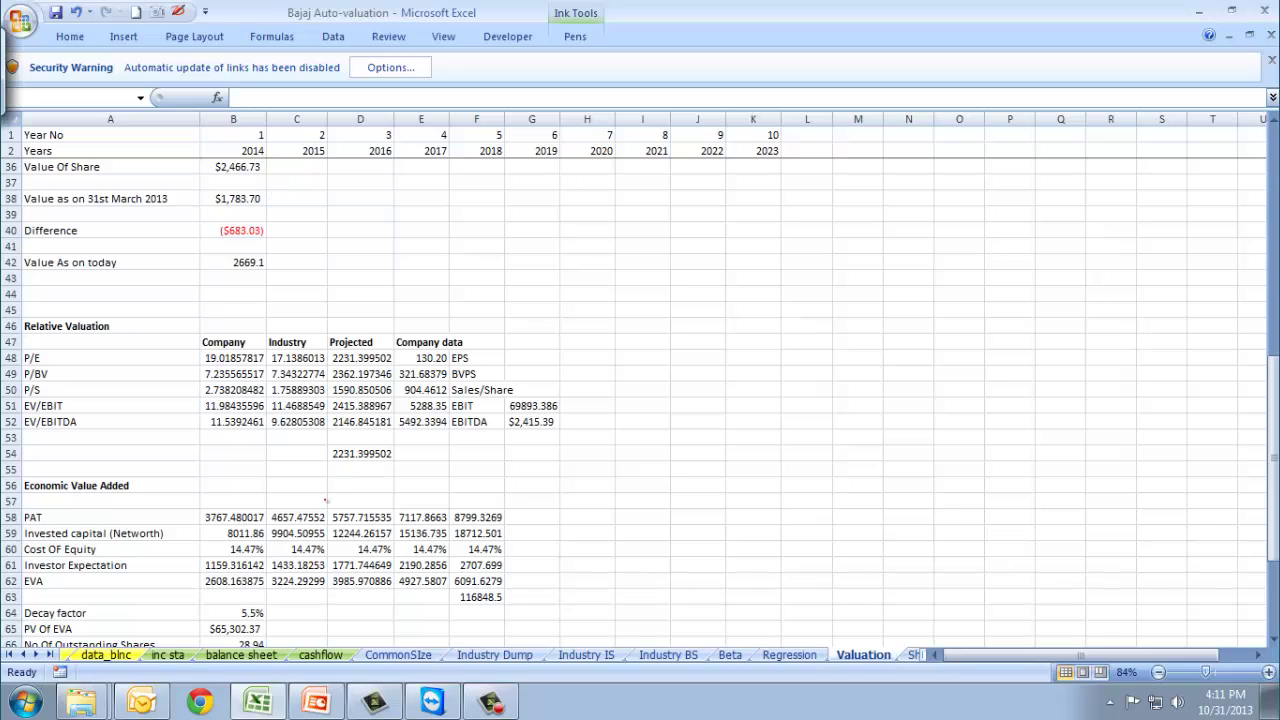
left_click_drag(513, 437, 522, 423)
mouse_move(507, 326)
left_mouse_down()
mouse_move(544, 336)
mouse_move(656, 292)
mouse_move(672, 298)
left_mouse_up()
left_click_drag(536, 352, 654, 326)
left_click_drag(290, 324, 334, 310)
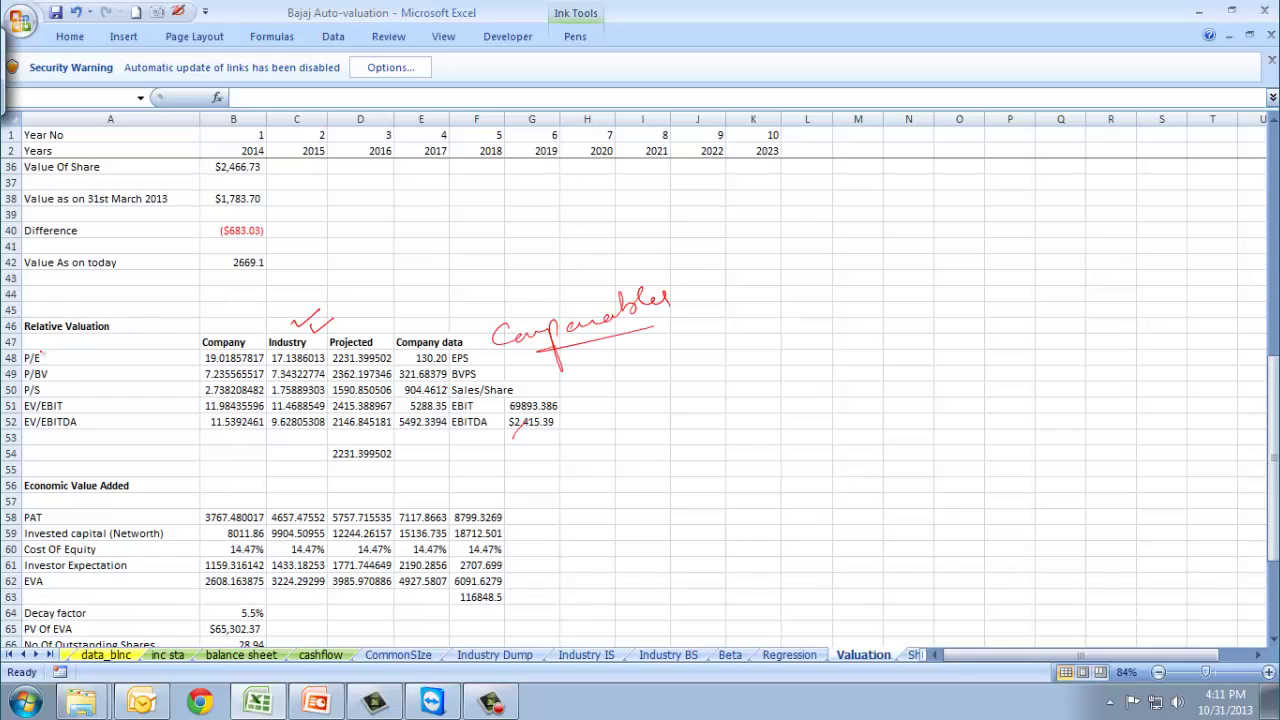
mouse_move(69, 381)
left_mouse_down()
mouse_move(97, 372)
mouse_move(127, 415)
left_mouse_up()
key("Escape")
scroll(128, 400, "down", 3)
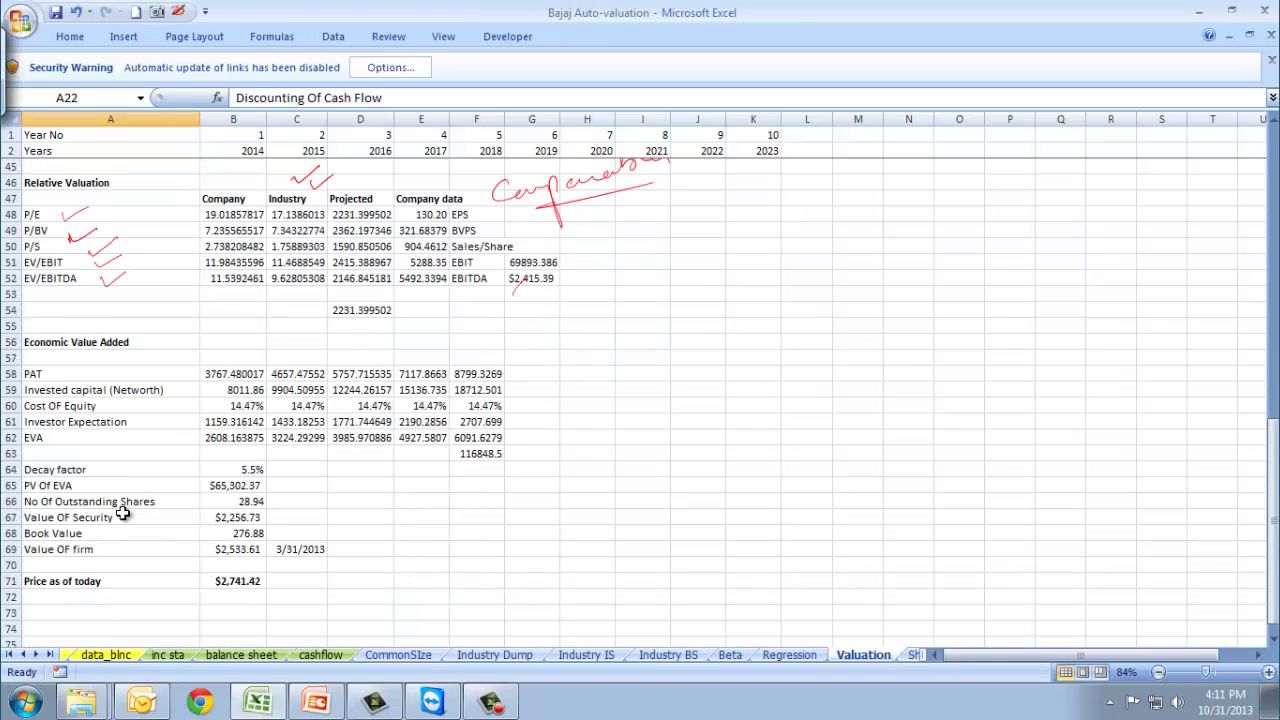
- Tag Economic Value Added as residual valuation, arrow rows 58–62, and circle the $2,741.42 price
left_click(178, 11)
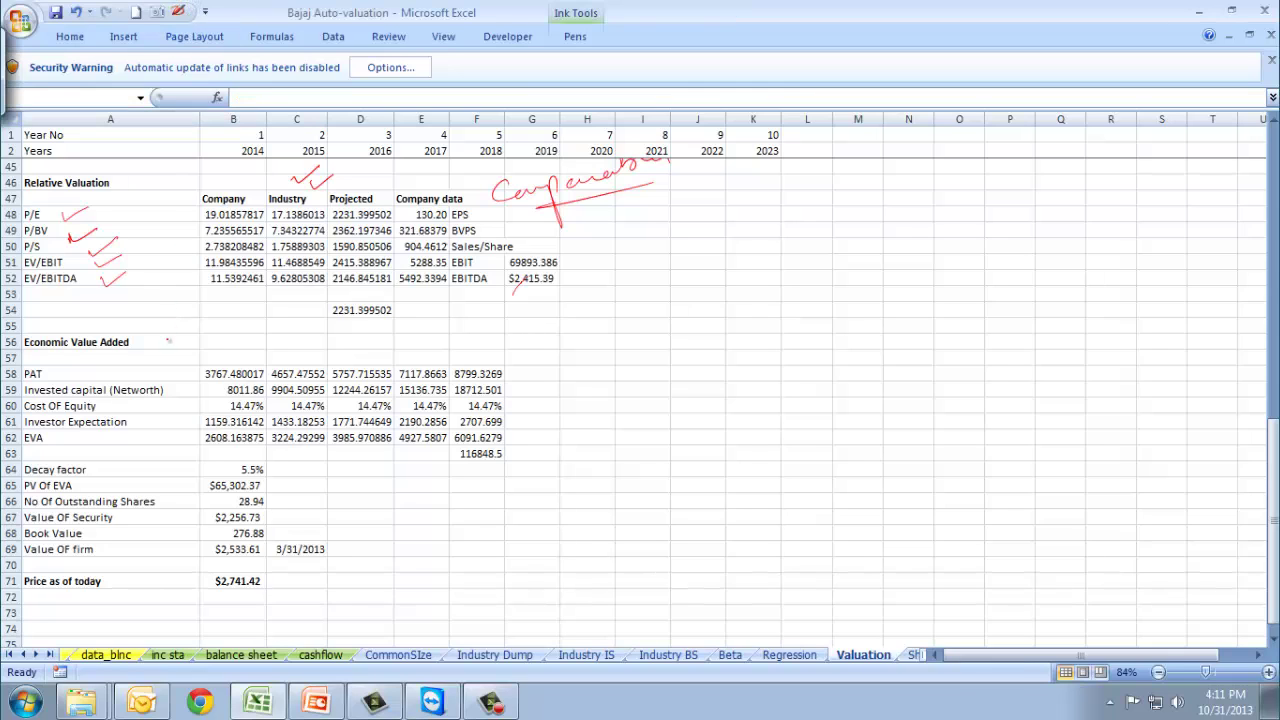
mouse_move(158, 341)
left_mouse_down()
mouse_move(567, 330)
mouse_move(708, 296)
mouse_move(722, 278)
left_mouse_up()
mouse_move(642, 340)
left_mouse_down()
mouse_move(692, 346)
mouse_move(804, 300)
left_mouse_up()
left_click_drag(686, 374, 814, 322)
left_click_drag(606, 349, 759, 294)
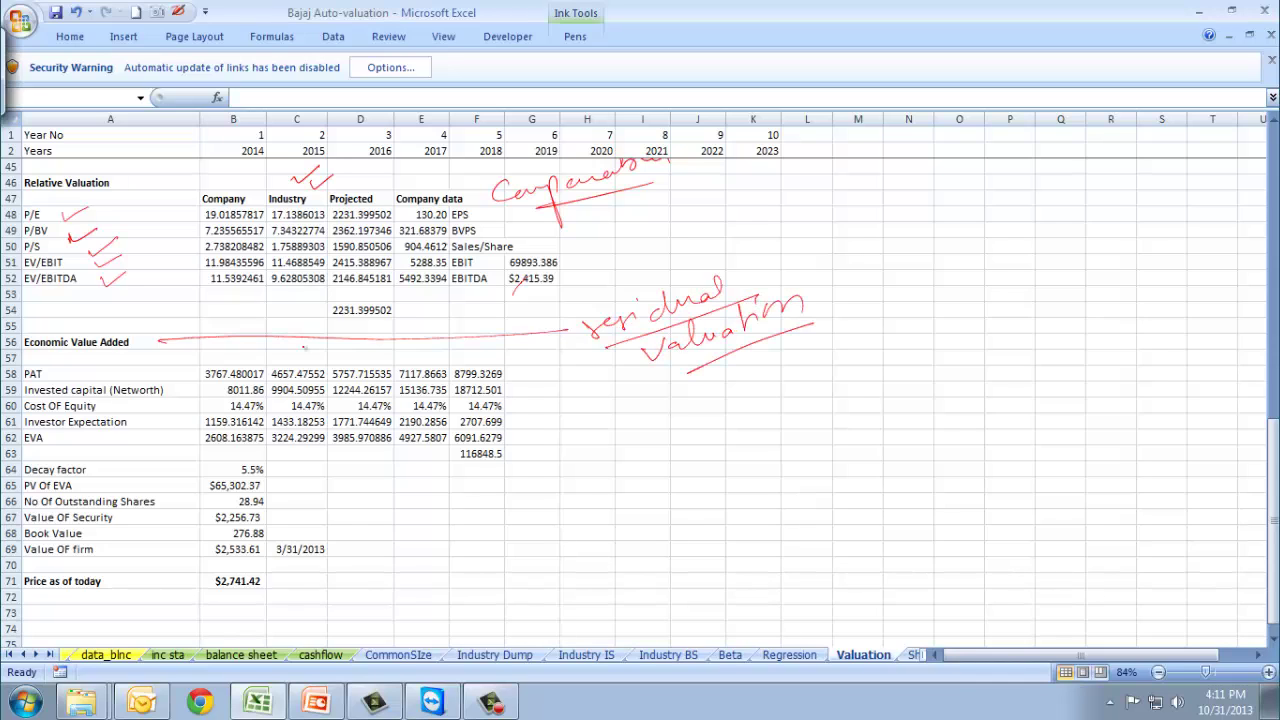
mouse_move(155, 368)
left_mouse_down()
mouse_move(180, 402)
mouse_move(156, 460)
left_mouse_up()
mouse_move(234, 558)
left_mouse_down()
mouse_move(192, 576)
mouse_move(222, 566)
left_mouse_up()
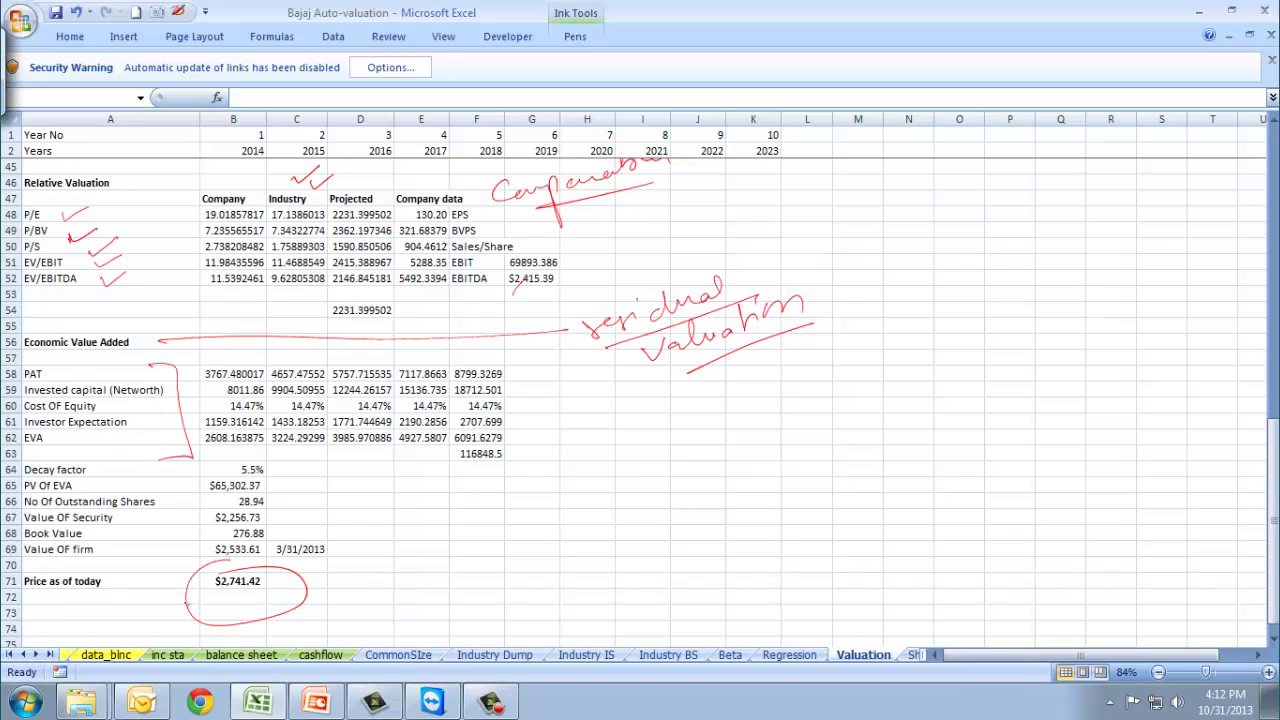
key("Escape")
scroll(740, 600, "up", 14)
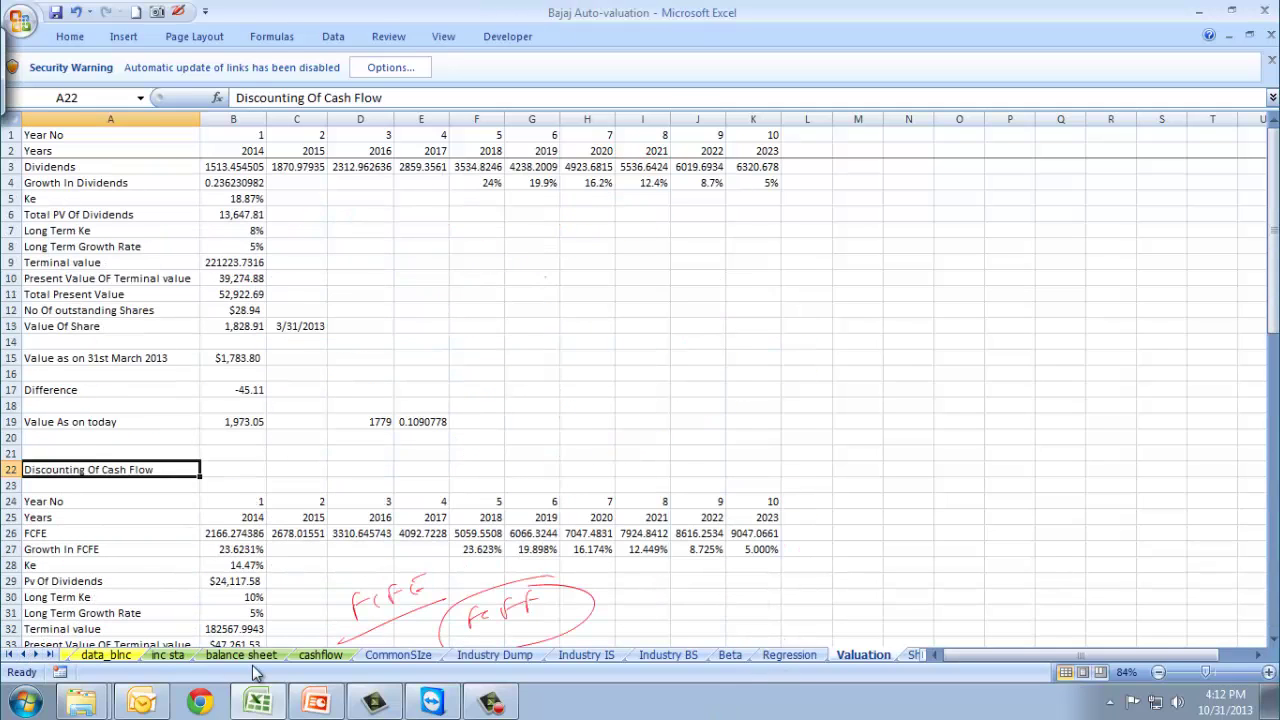
- Open the HERO MOTO CORP company report from the Equity Valuation Online folder, dismissing Document Recovery
left_click(80, 703)
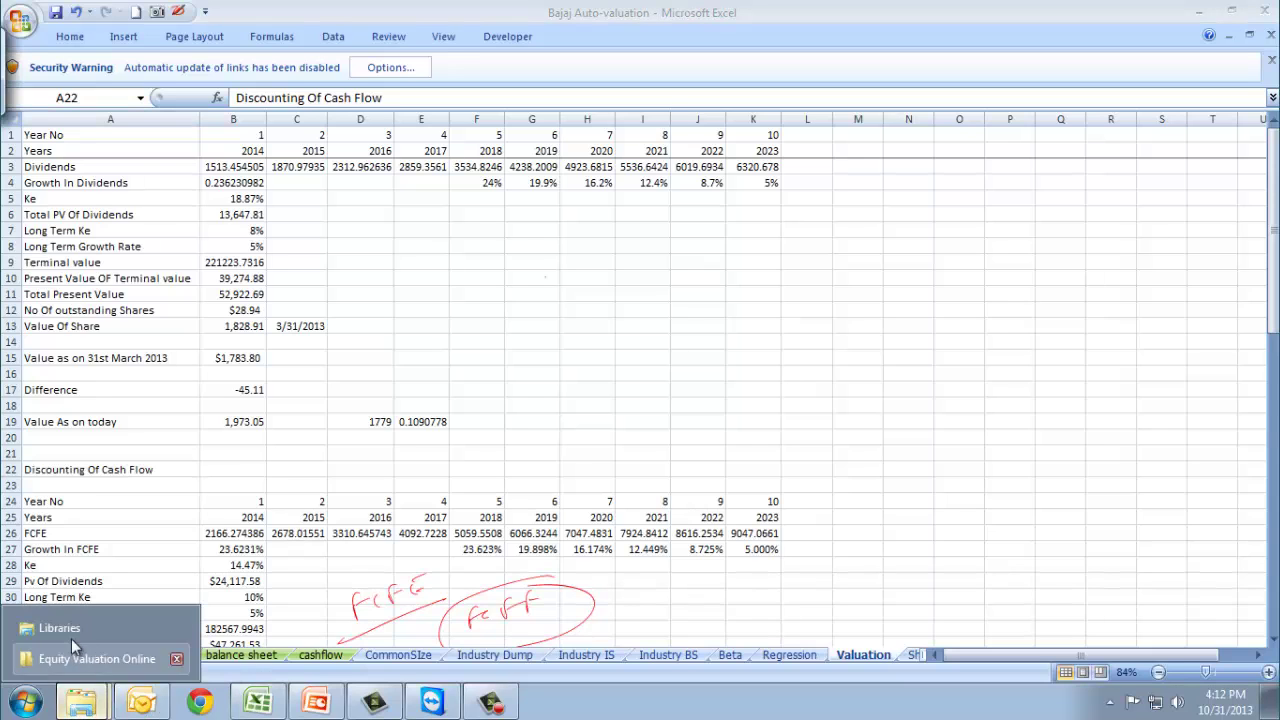
left_click(83, 656)
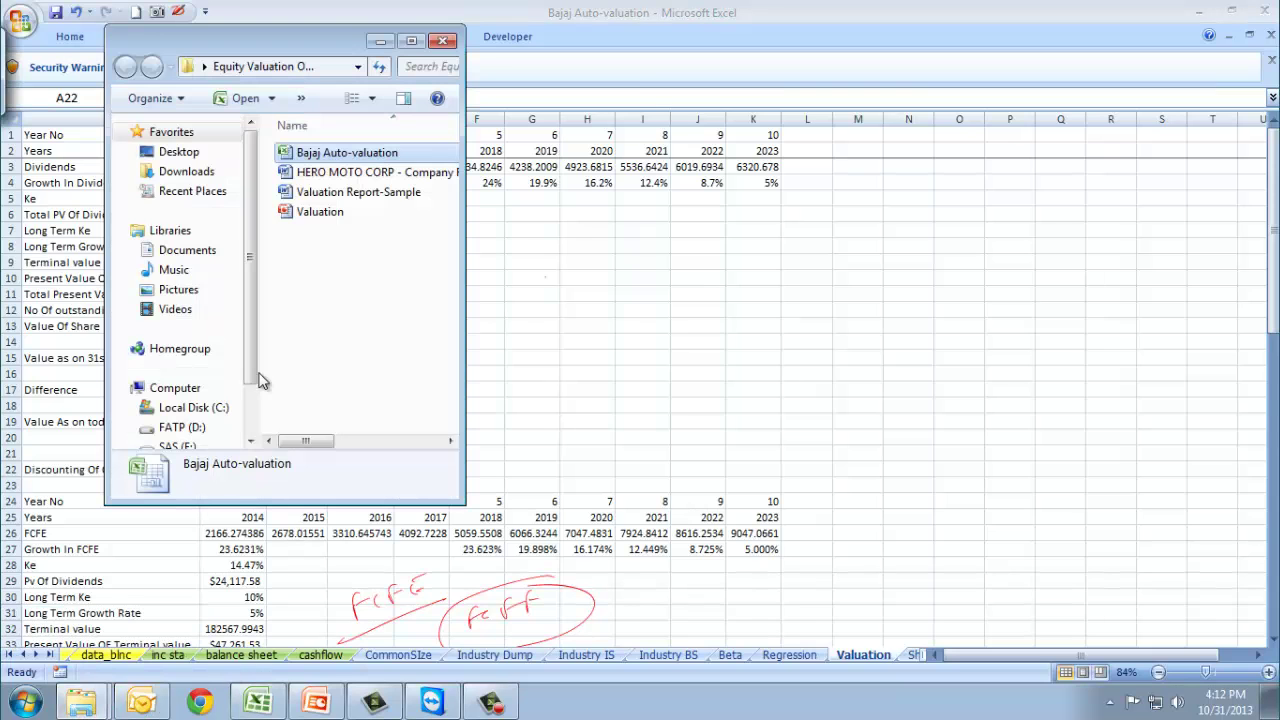
double_click(307, 175)
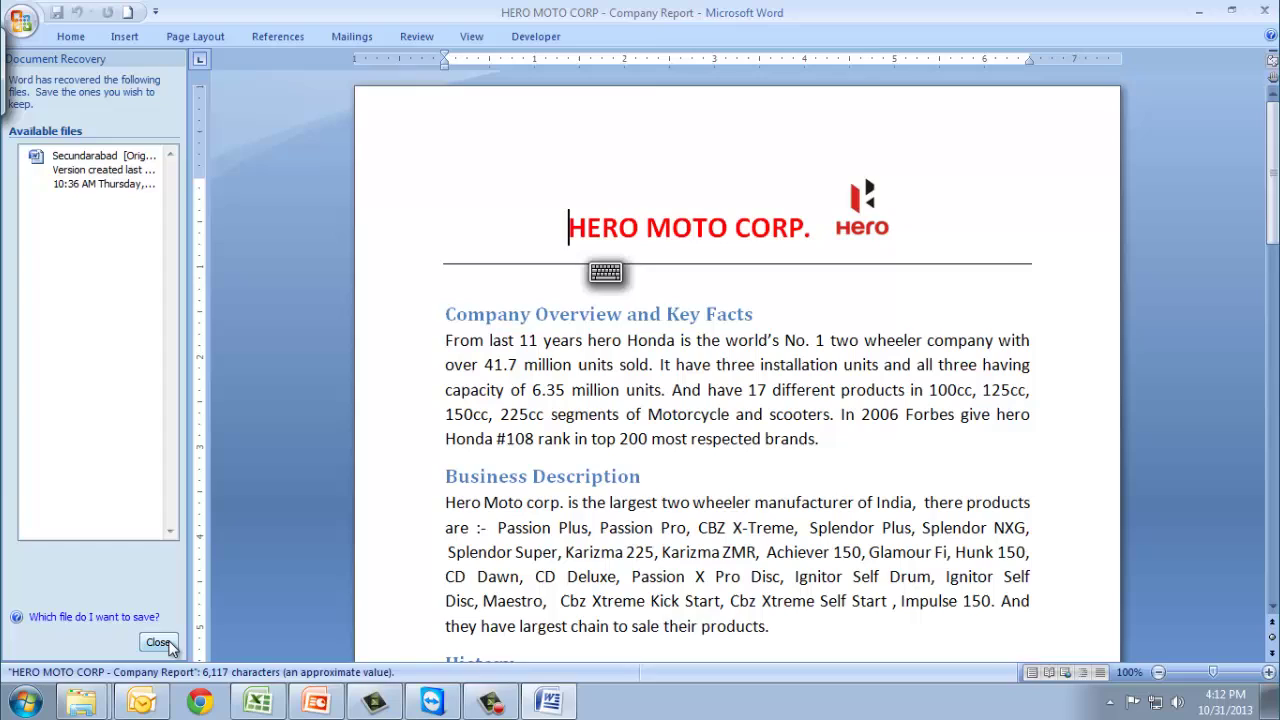
left_click(158, 642)
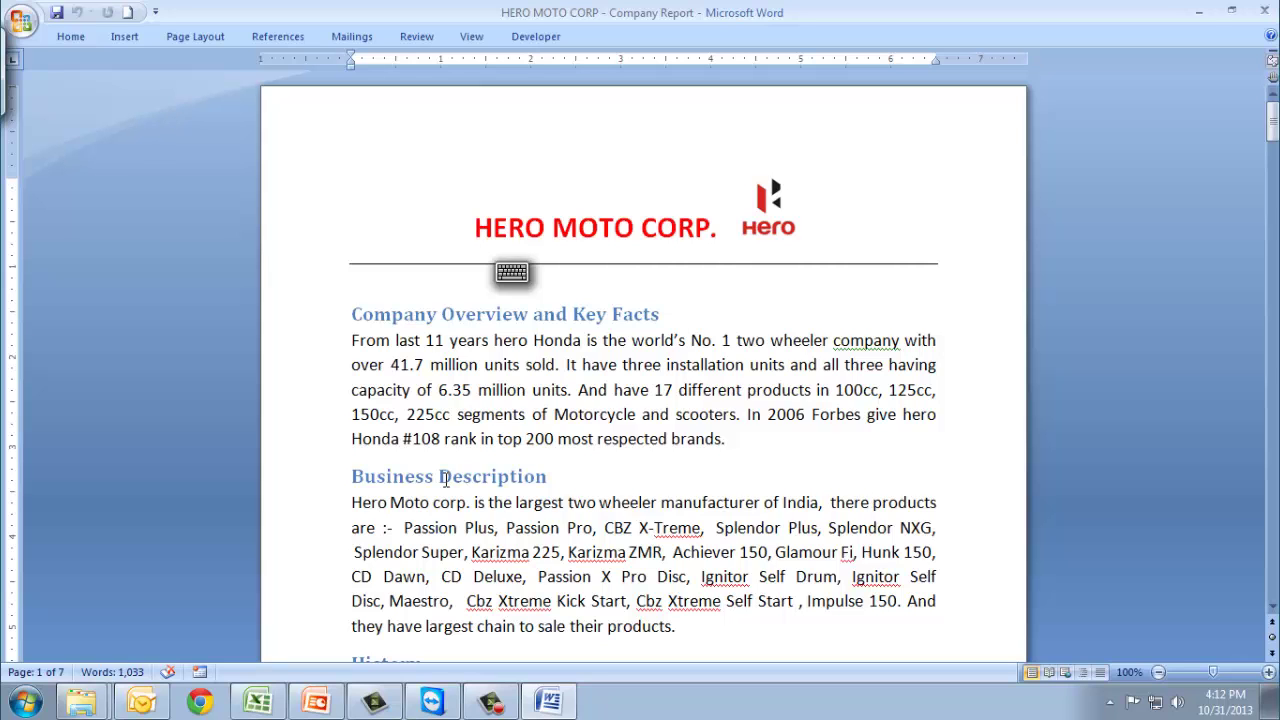
- Scroll through the report down to the Major Products & Services section
scroll(446, 480, "down", 3)
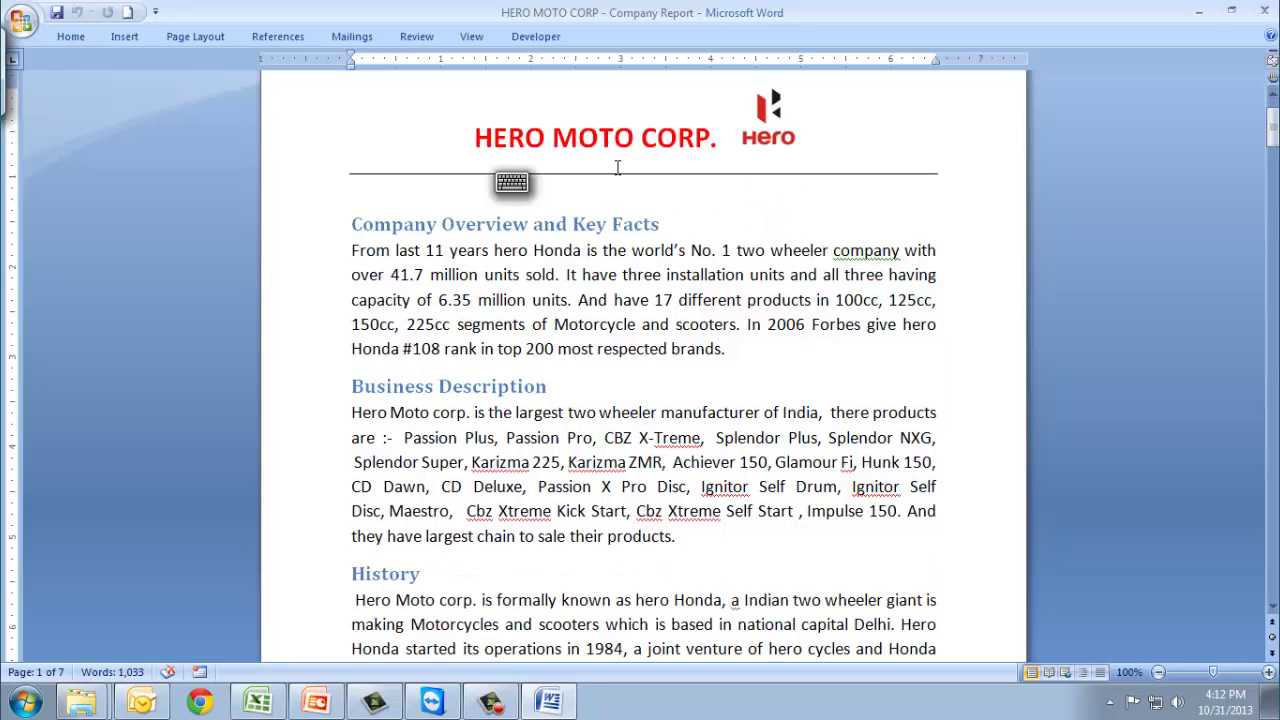
scroll(593, 349, "down", 3)
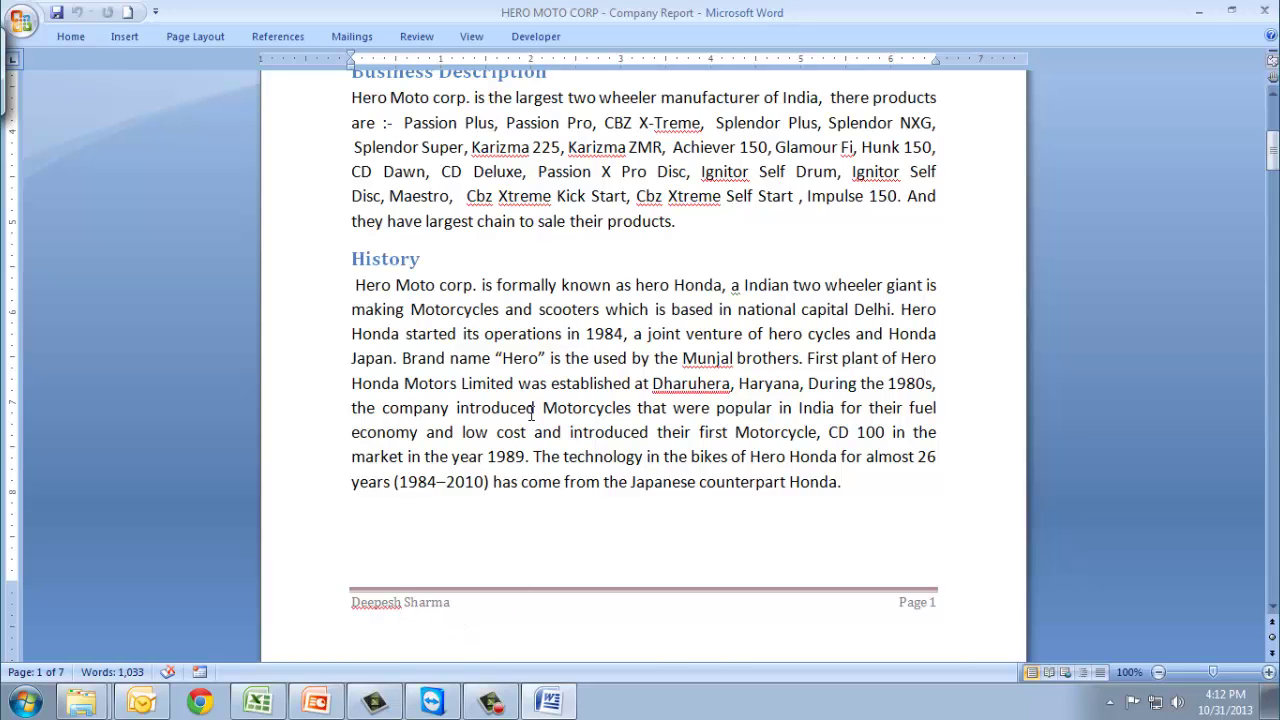
scroll(532, 412, "down", 20)
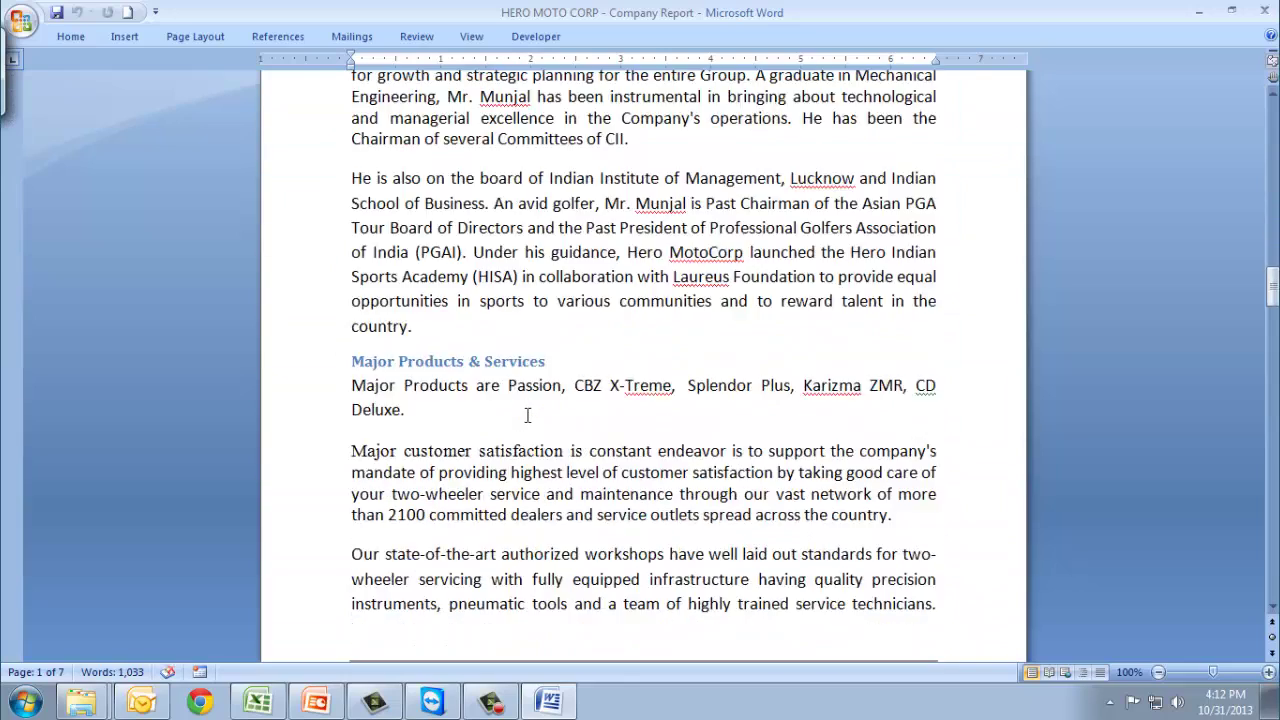
scroll(527, 415, "down", 4)
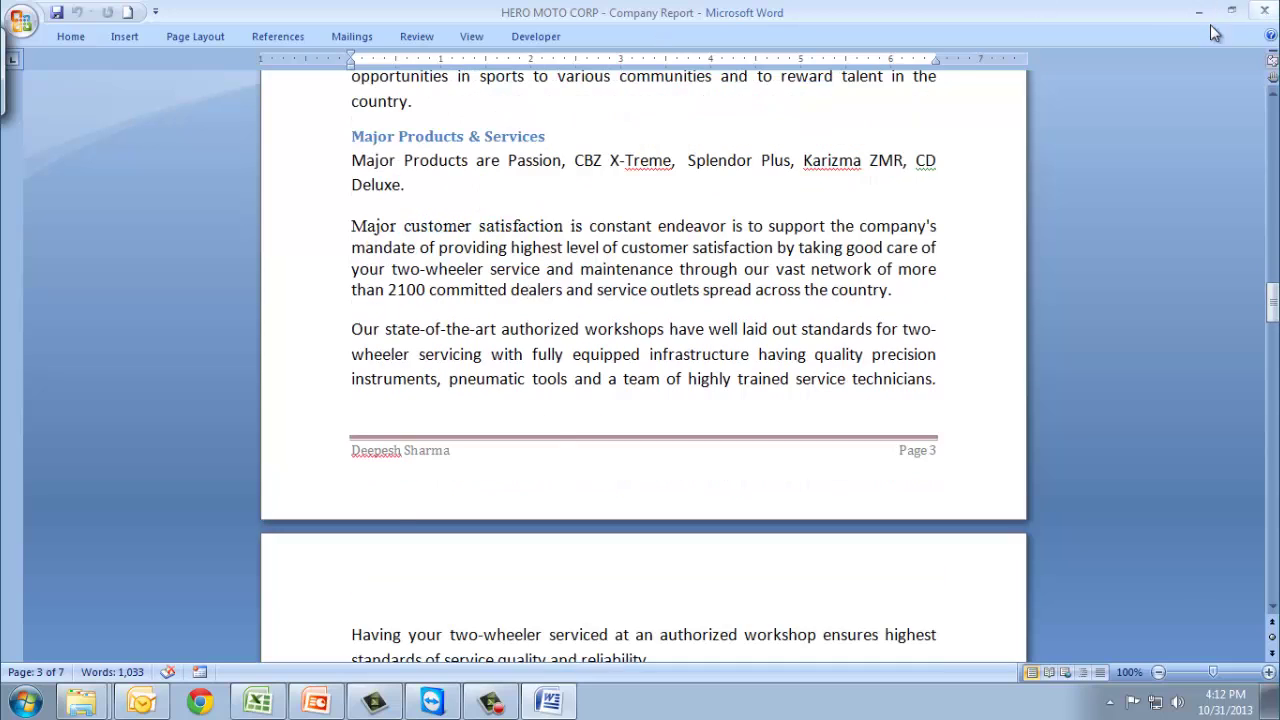
- Open Valuation Report-Sample from the Equity Valuation Online folder at 100% zoom
mouse_move(80, 700)
left_click(100, 655)
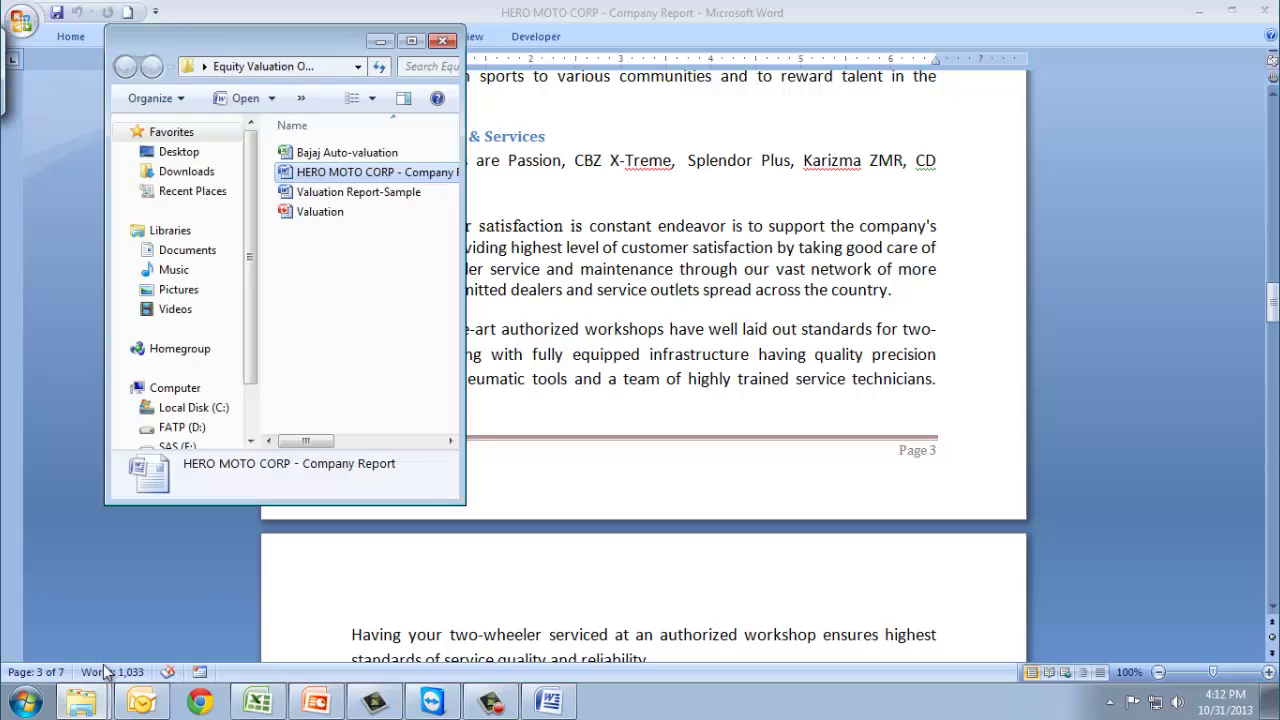
double_click(360, 196)
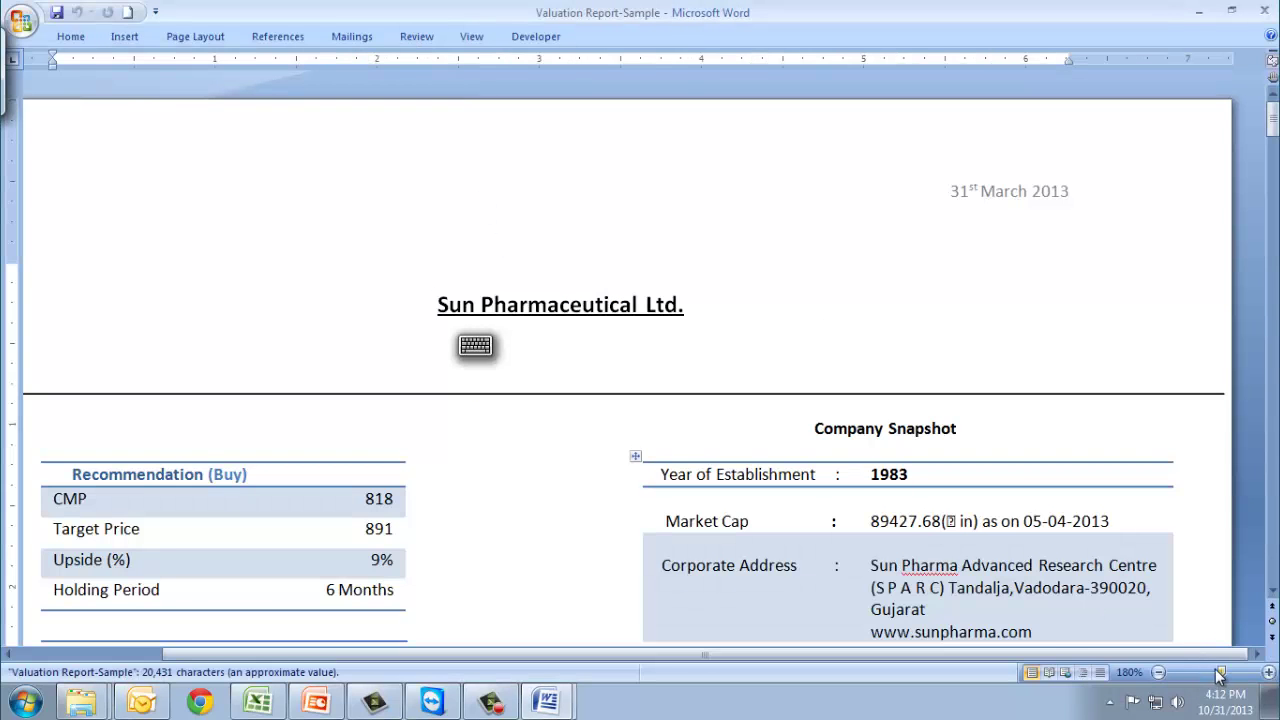
left_click_drag(1220, 675, 1216, 676)
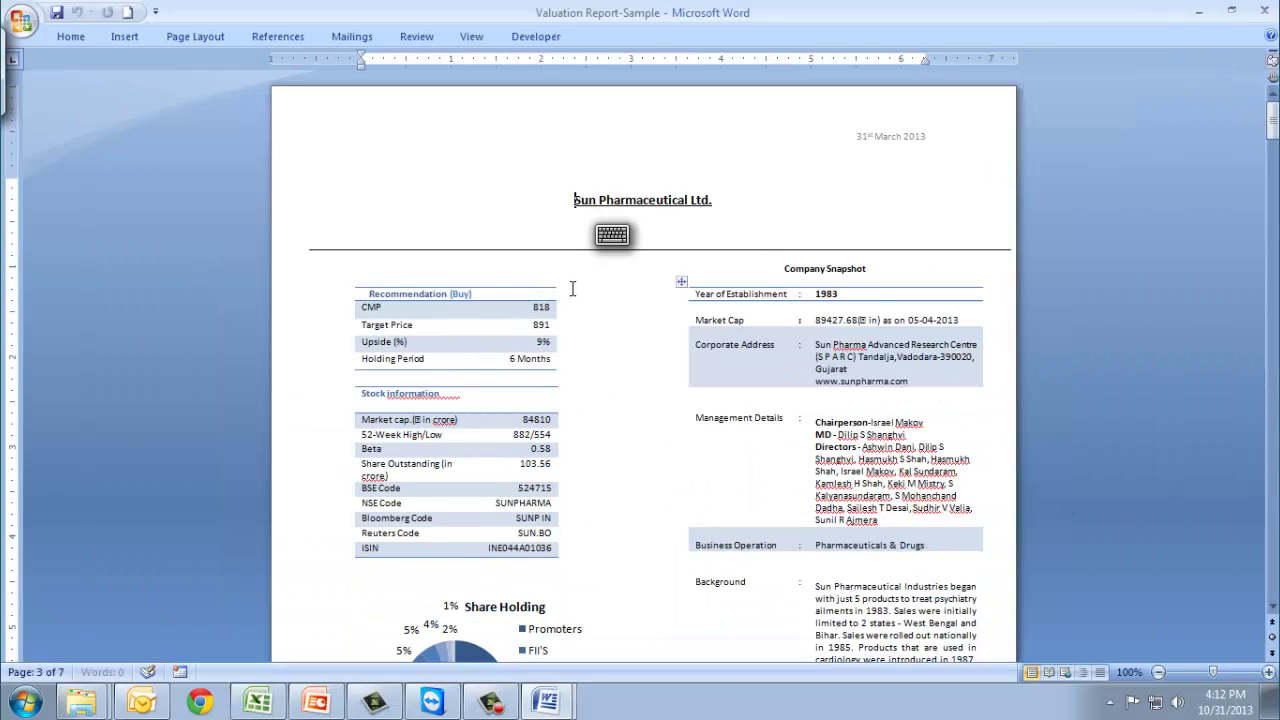
- Scroll through the Sun Pharmaceutical Ltd. report's pages
scroll(572, 288, "down", 1)
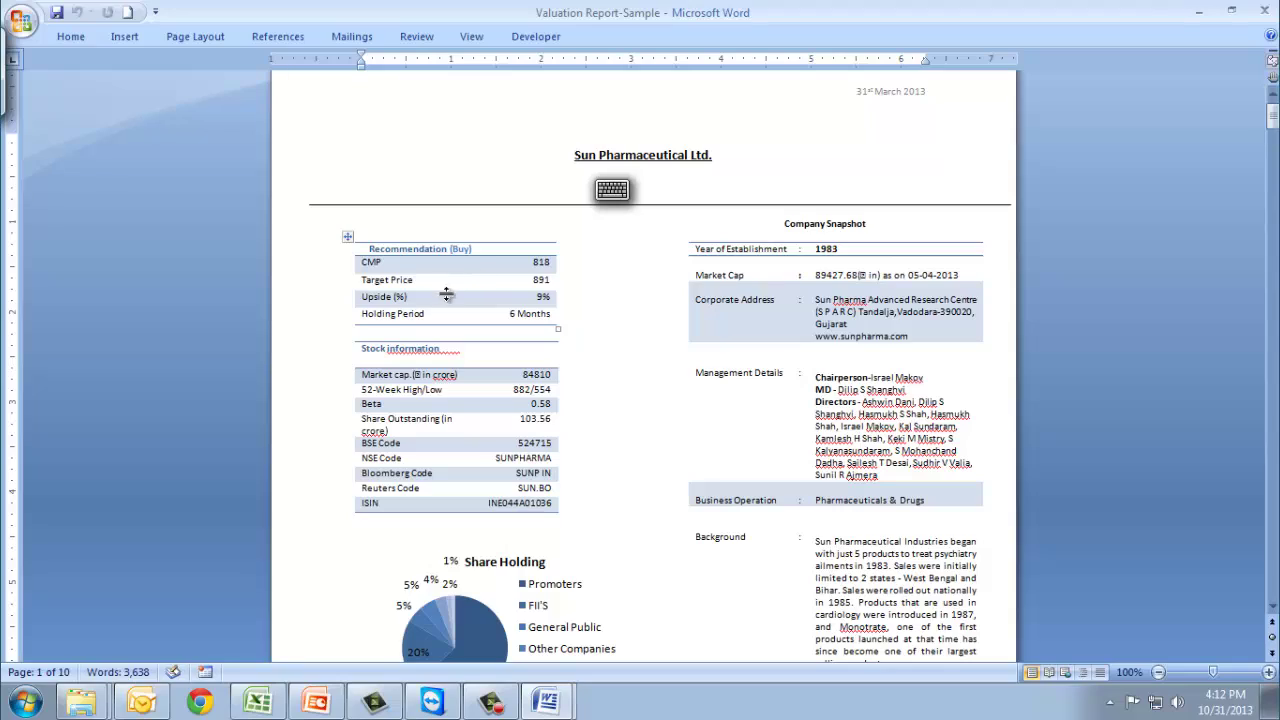
scroll(458, 315, "down", 5)
scroll(460, 320, "down", 20)
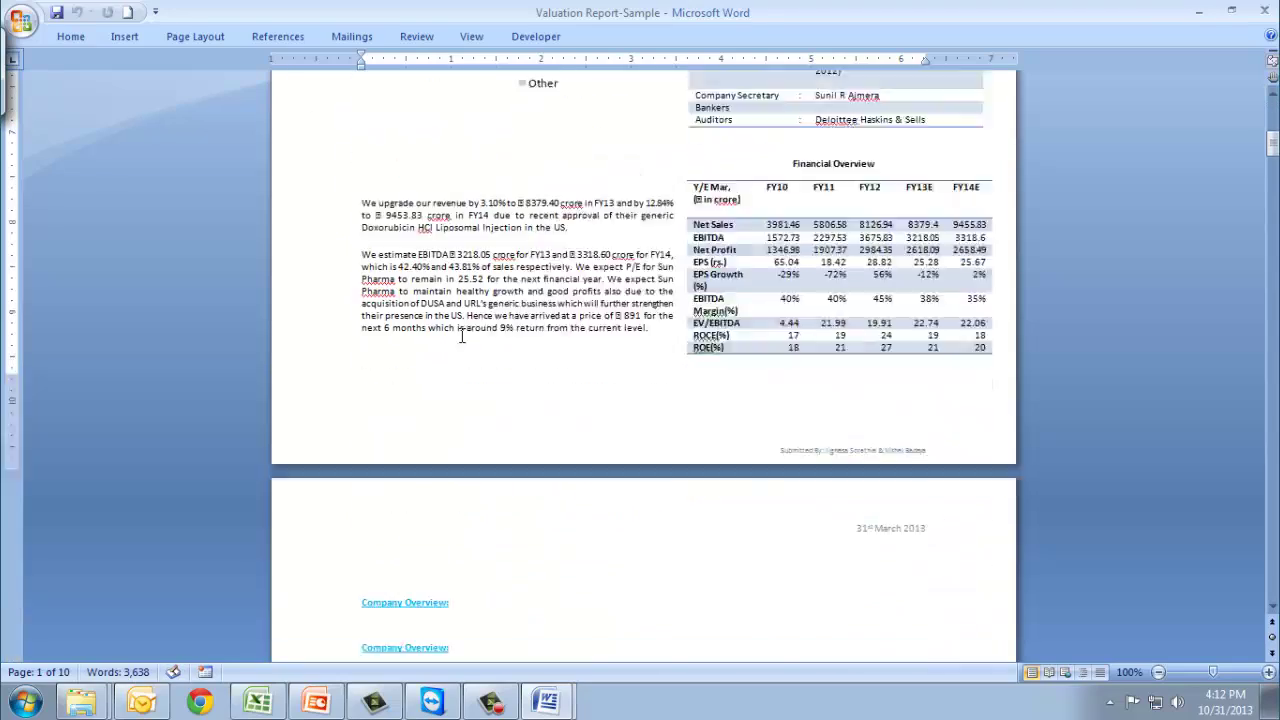
scroll(456, 357, "down", 9)
scroll(455, 358, "up", 20)
scroll(454, 359, "up", 5)
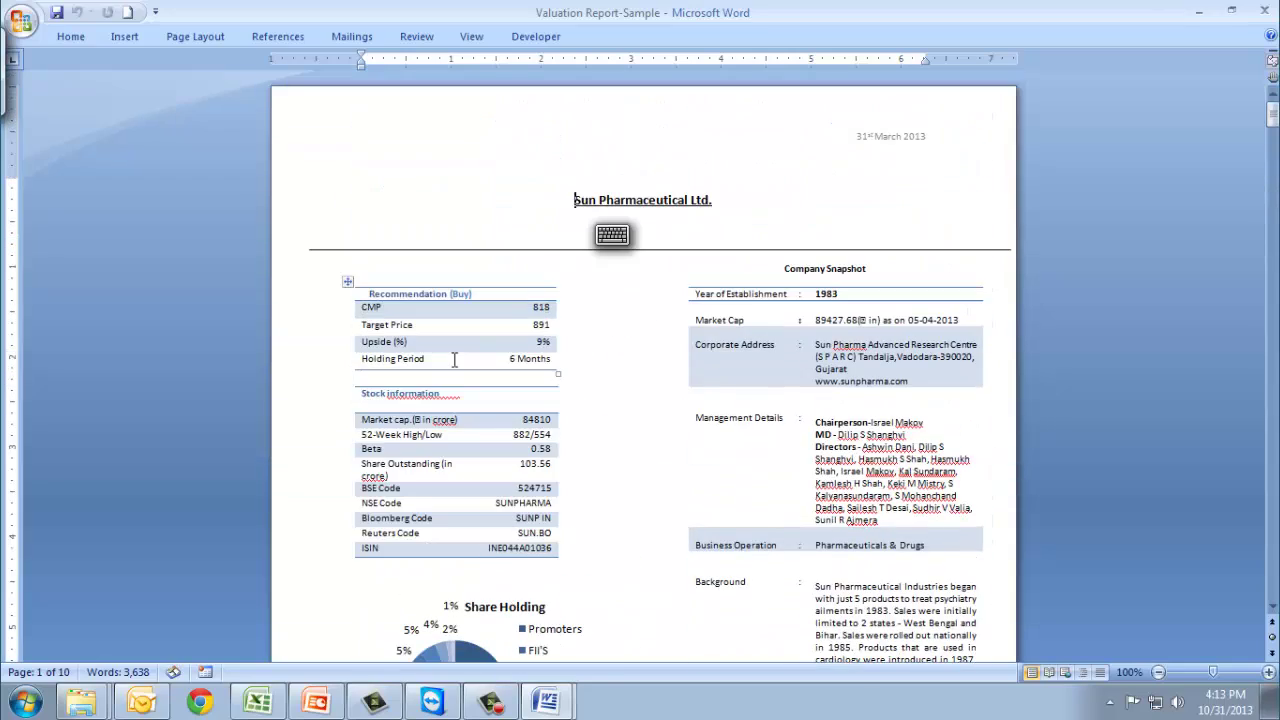
- Minimise both Word reports, close the folder window, and switch to the data_ins sheet
left_click(1200, 14)
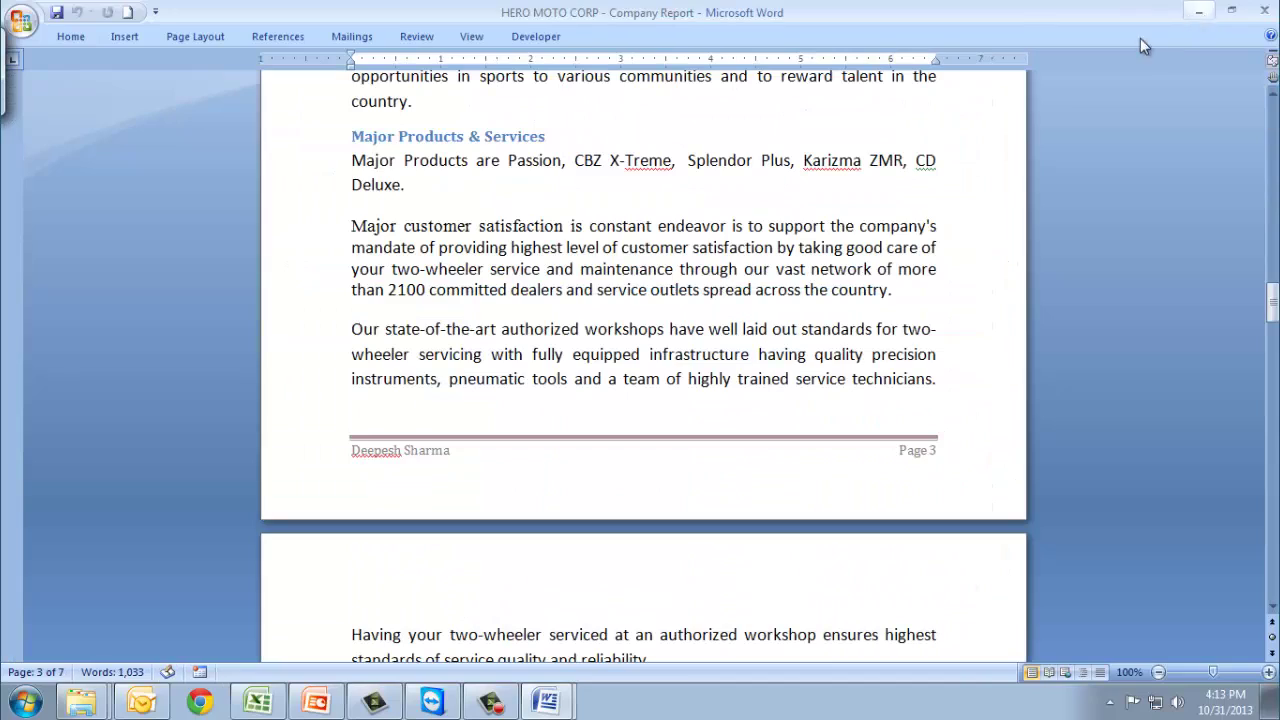
left_click(1200, 12)
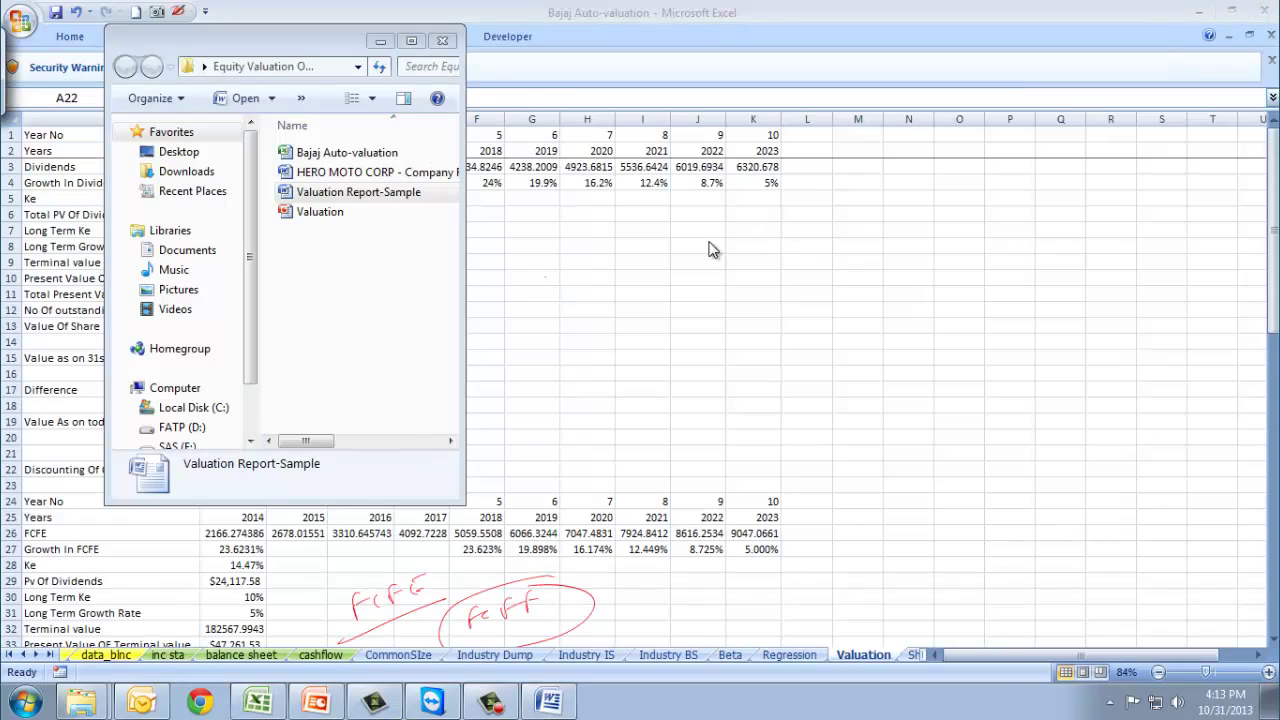
left_click(442, 40)
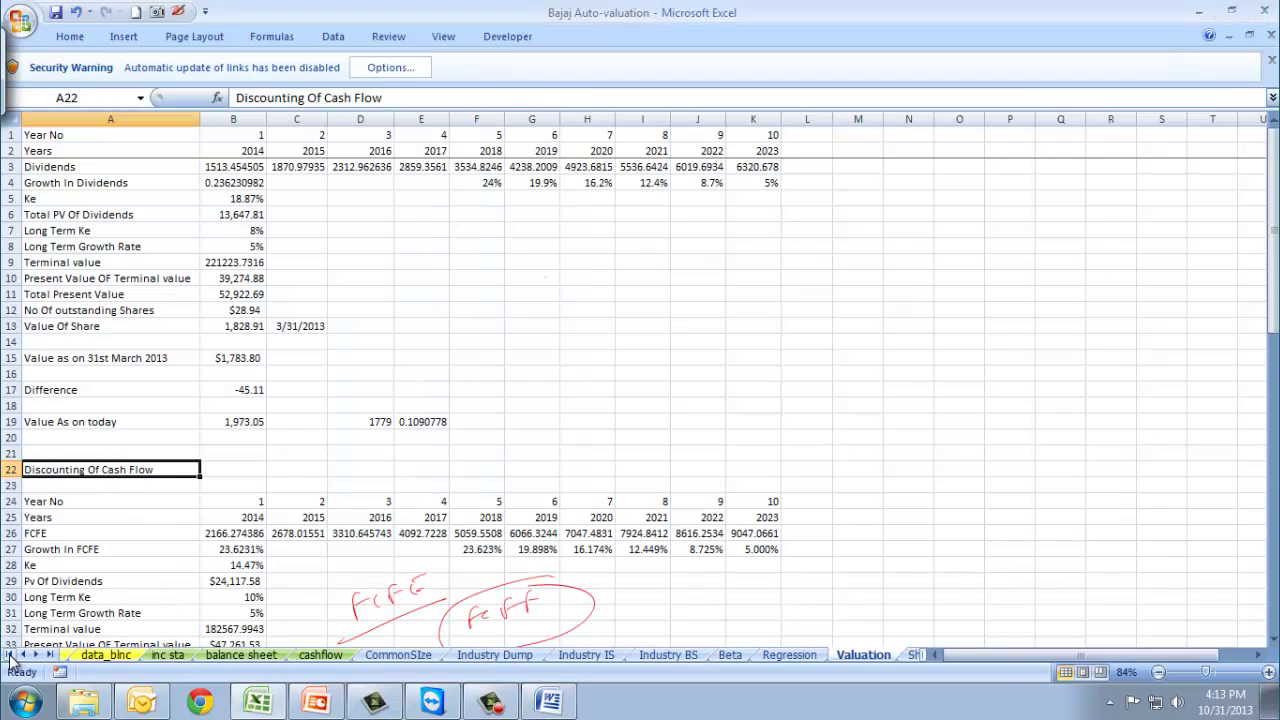
left_click(108, 655)
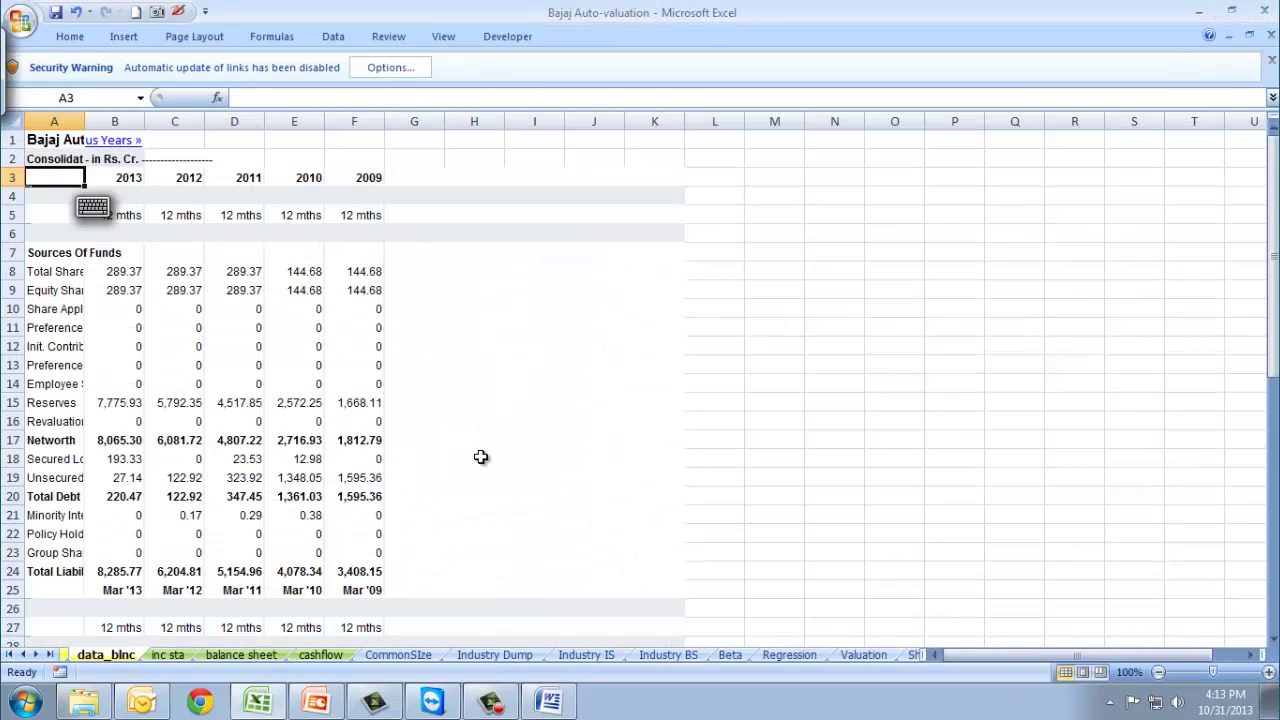
left_click(22, 655)
left_click(102, 655)
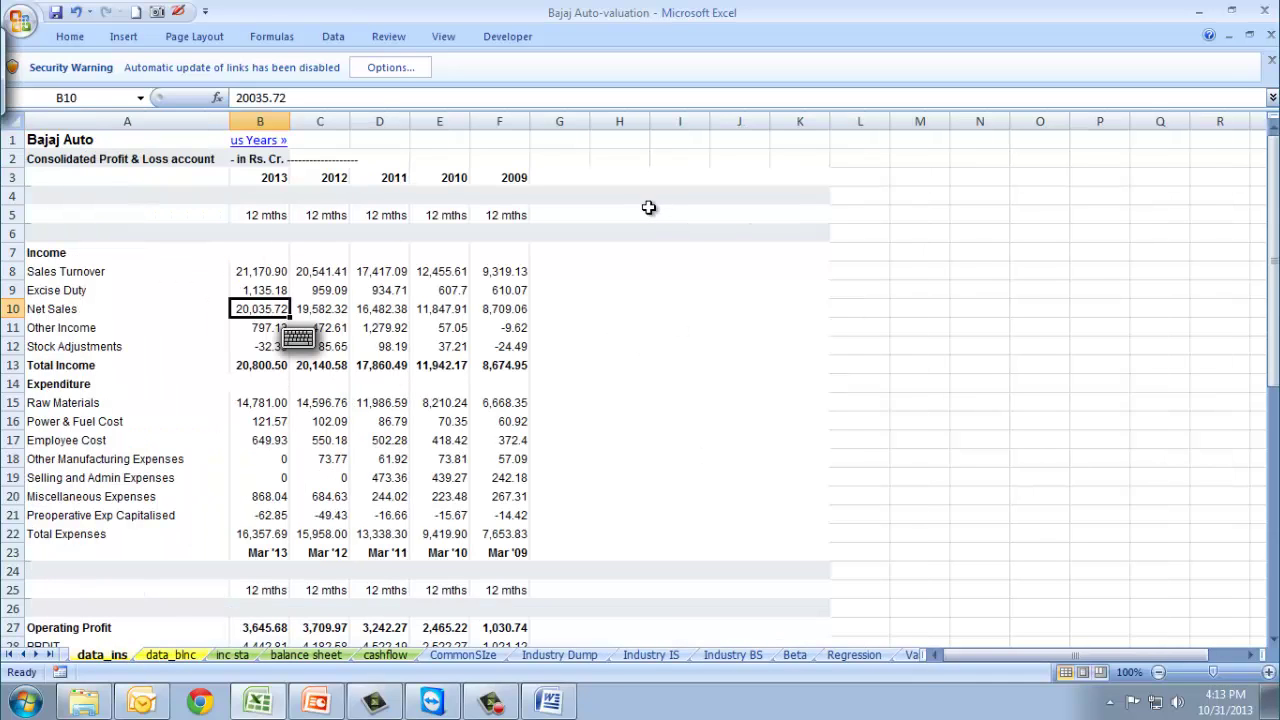
- Write circled 1 'Dynamic model' and 2 'valuation & report writing' in red ink
left_click(178, 12)
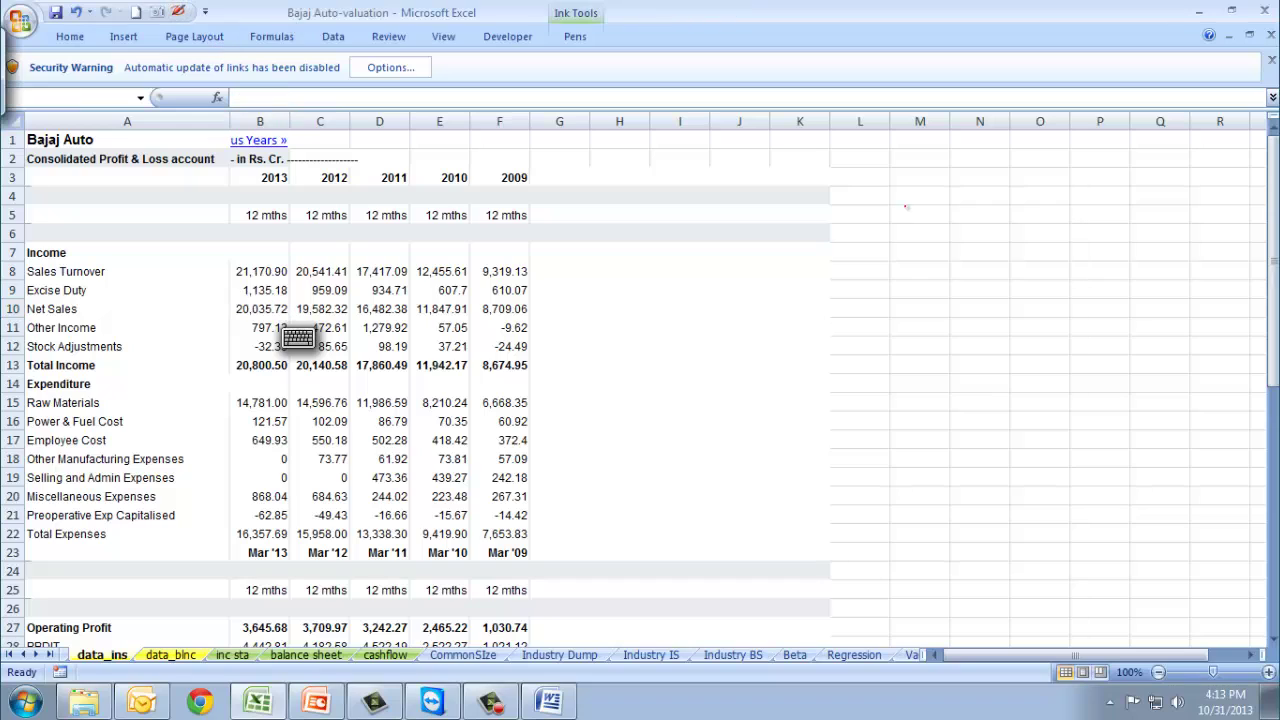
left_click_drag(869, 246, 869, 262)
mouse_move(866, 235)
left_mouse_down()
mouse_move(862, 266)
mouse_move(866, 235)
mouse_move(914, 242)
mouse_move(928, 262)
mouse_move(1066, 214)
mouse_move(1078, 228)
left_mouse_up()
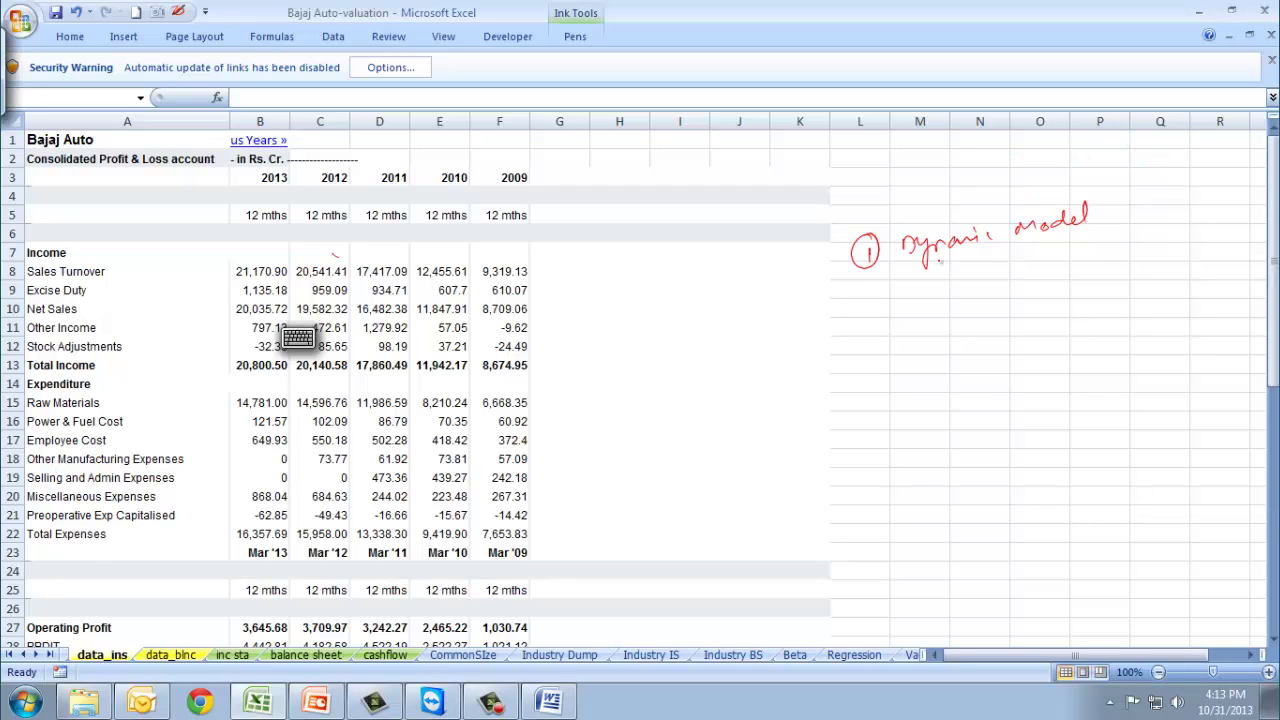
mouse_move(862, 304)
left_mouse_down()
mouse_move(878, 319)
mouse_move(864, 296)
mouse_move(1108, 266)
left_mouse_up()
mouse_move(954, 348)
left_mouse_down()
mouse_move(972, 362)
mouse_move(1086, 326)
mouse_move(1094, 306)
mouse_move(1112, 318)
mouse_move(1162, 300)
mouse_move(1192, 268)
mouse_move(1198, 284)
left_mouse_up()
- Add 'Ratio Analysis', bracket the numbered points, and write an underlined final 'Excel' point
left_click_drag(1134, 180, 1212, 367)
mouse_move(978, 407)
left_mouse_down()
mouse_move(1106, 388)
mouse_move(1140, 360)
mouse_move(1160, 408)
mouse_move(1196, 366)
left_mouse_up()
mouse_move(890, 212)
left_mouse_down()
mouse_move(842, 220)
mouse_move(985, 428)
mouse_move(968, 471)
mouse_move(990, 468)
left_mouse_up()
left_click(1046, 442)
left_click(1012, 460)
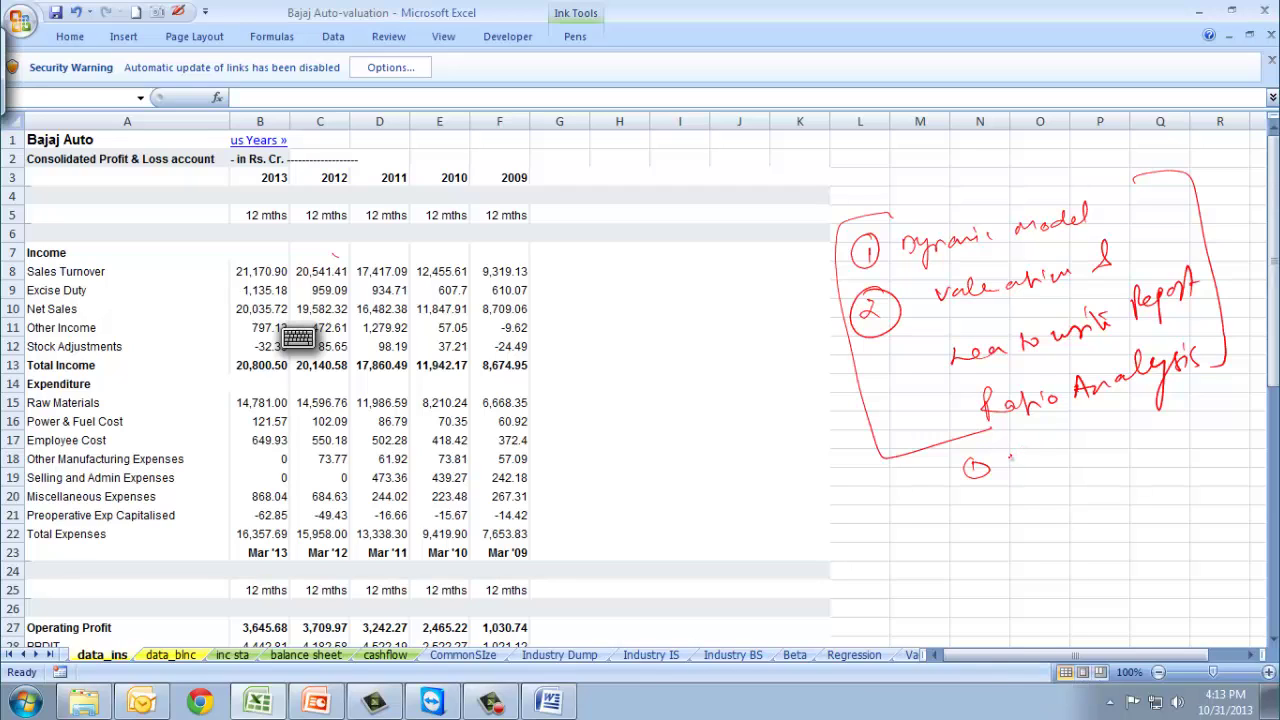
left_click_drag(1004, 452, 1022, 470)
mouse_move(1022, 456)
left_mouse_down()
mouse_move(1042, 468)
mouse_move(1082, 456)
left_mouse_up()
mouse_move(990, 492)
left_mouse_down()
mouse_move(1124, 456)
mouse_move(936, 455)
mouse_move(995, 494)
left_mouse_up()
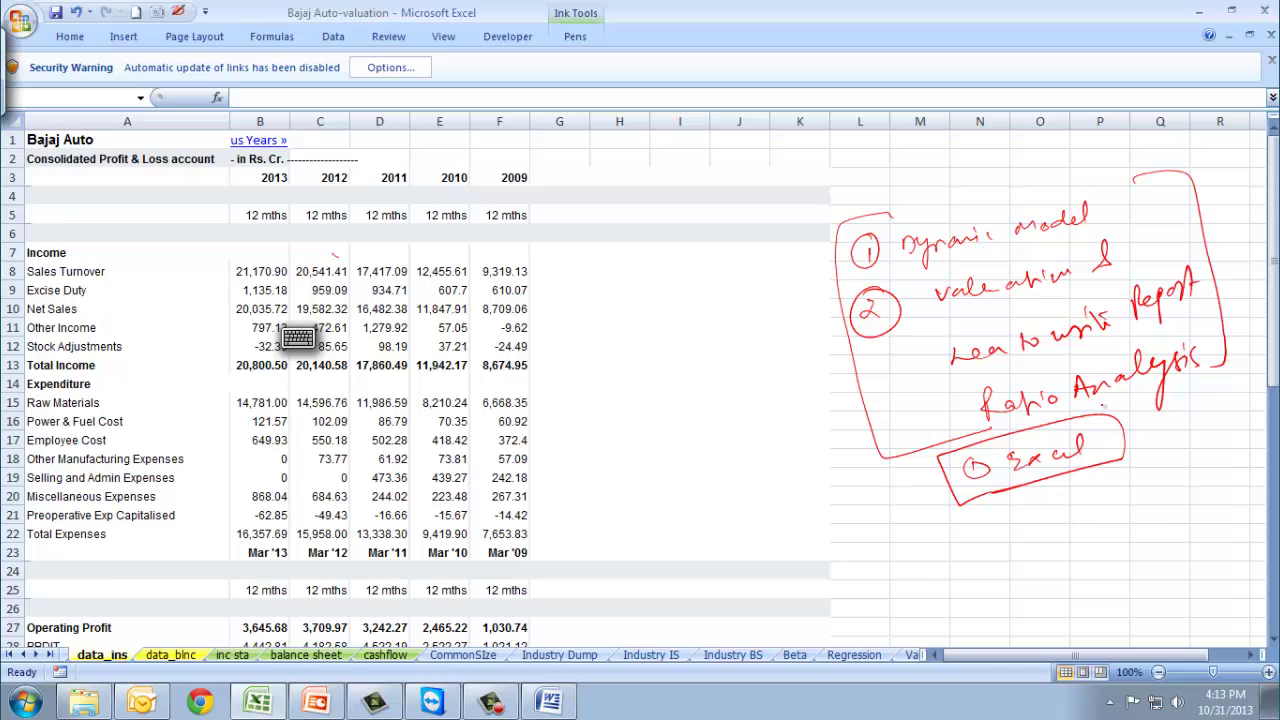